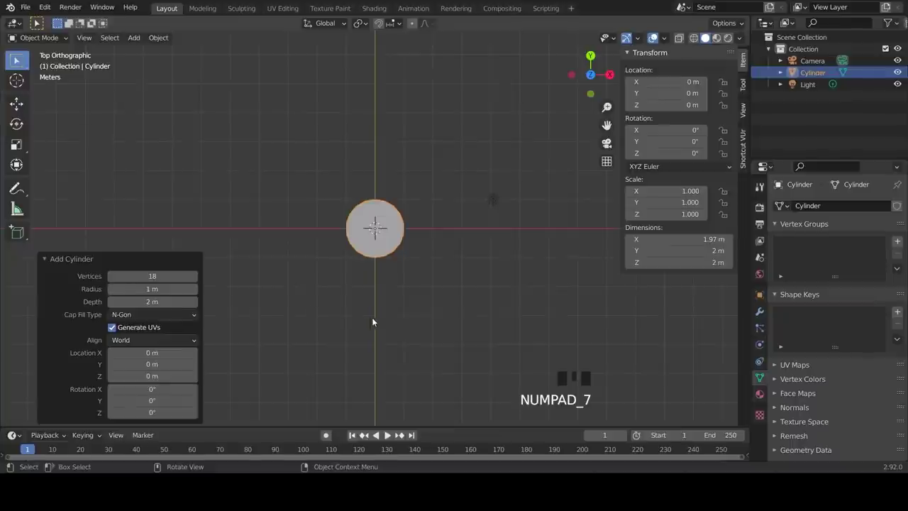
Step: Scale the cylinder up to about 4.03 times, then flatten it along Z to a disc about 0.41 m thick
{"action": "left_click", "coordinate": [703, 381]}
{"action": "middle_click_drag", "start_coordinate": [672, 374], "coordinate": [641, 355]}
{"action": "scroll", "coordinate": [640, 355], "scroll_direction": "down", "scroll_amount": 2}
{"action": "key", "text": "s"}
{"action": "key", "text": "z"}
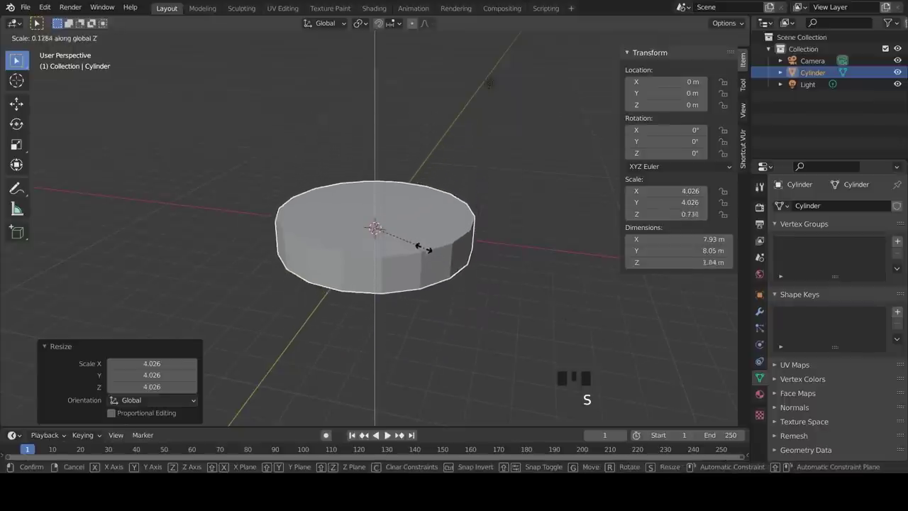
{"action": "left_click", "coordinate": [388, 240]}
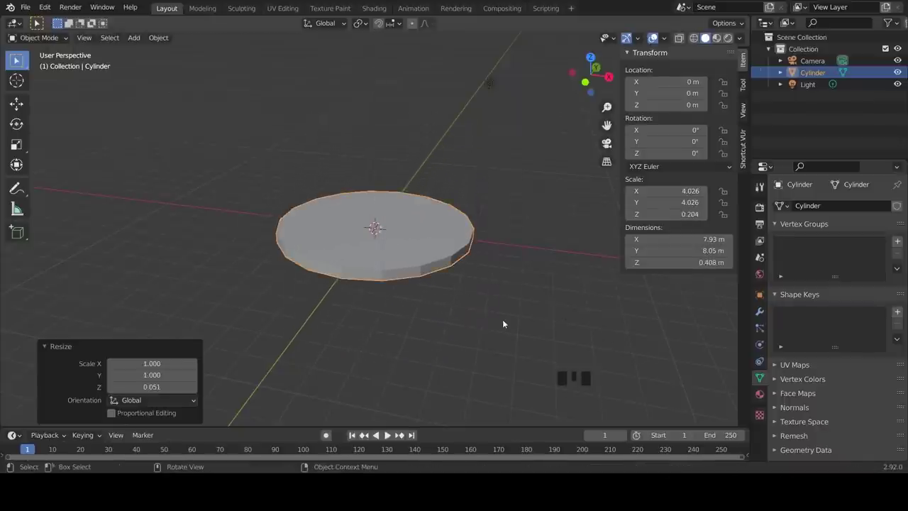
Step: Inset the disc's top face by about 0.17 m to form a plate rim
{"action": "key", "text": "Tab"}
{"action": "left_click", "coordinate": [395, 225]}
{"action": "scroll", "coordinate": [407, 233], "scroll_direction": "up", "scroll_amount": 2}
{"action": "middle_click_drag", "start_coordinate": [408, 233], "coordinate": [410, 251]}
{"action": "key", "text": "i"}
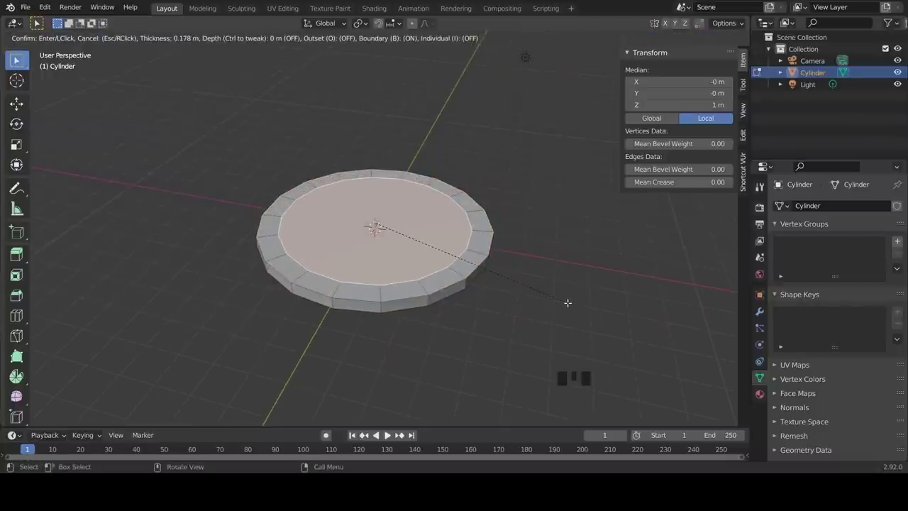
{"action": "left_click", "coordinate": [568, 303]}
Step: Extrude the inner top face about 0.22 m downward and scale it to about 0.97, returning to Object Mode
{"action": "key", "text": "e"}
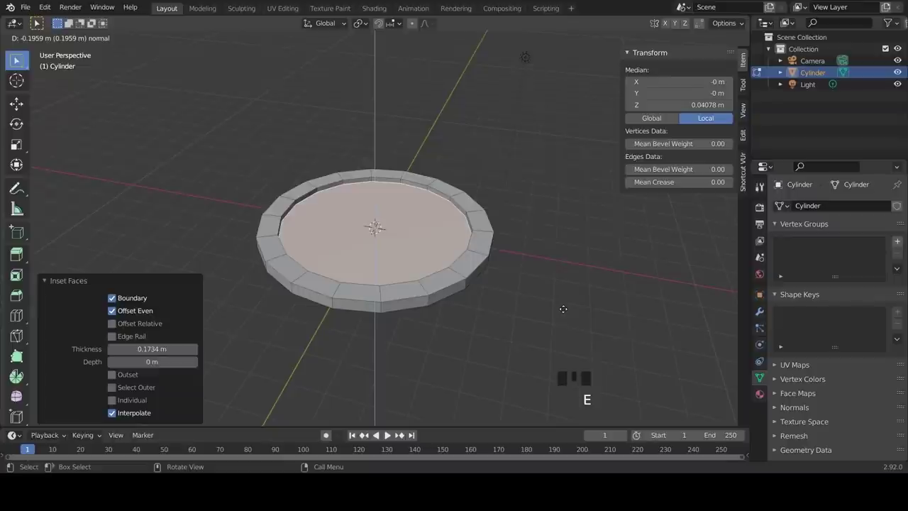
{"action": "left_click", "coordinate": [563, 309]}
{"action": "key", "text": "s"}
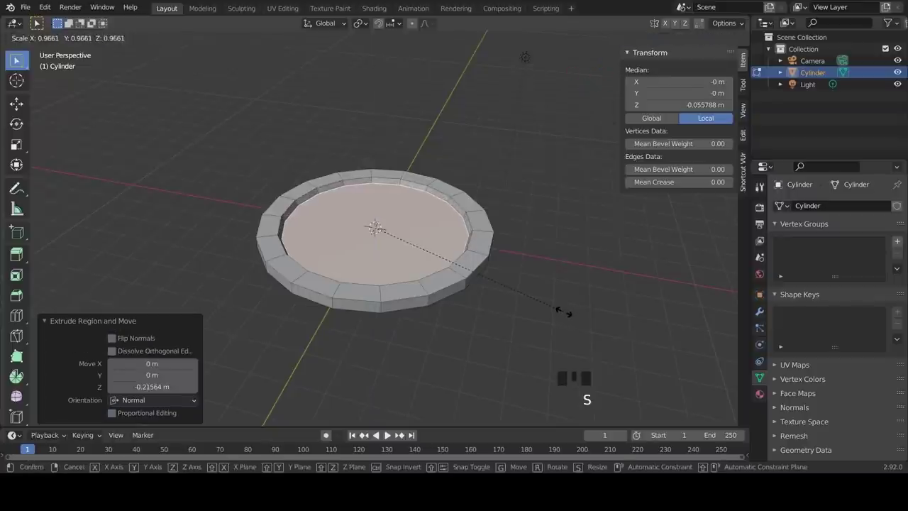
{"action": "left_click", "coordinate": [564, 312]}
{"action": "key", "text": "Tab"}
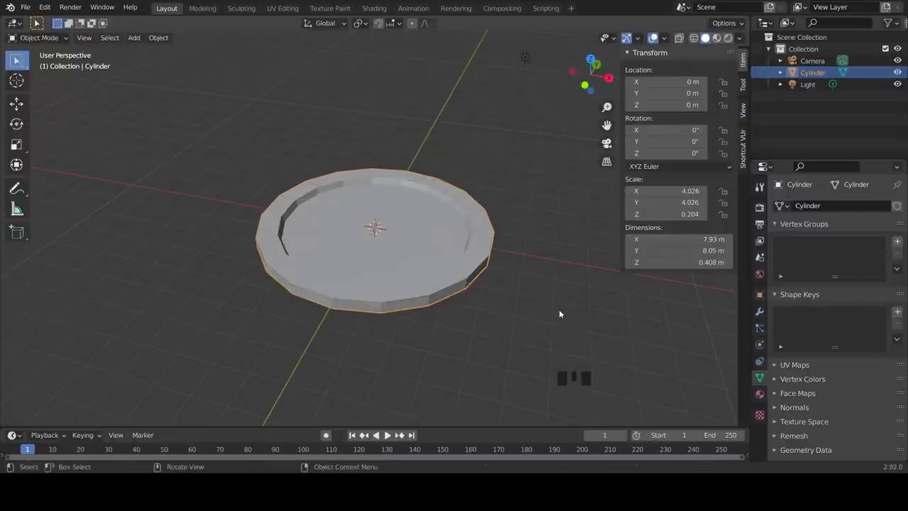
Step: Add a plane mesh at the centre of the plate
{"action": "key", "text": "KP_0"}
{"action": "key", "text": "shift+a"}
{"action": "mouse_move", "coordinate": [421, 234]}
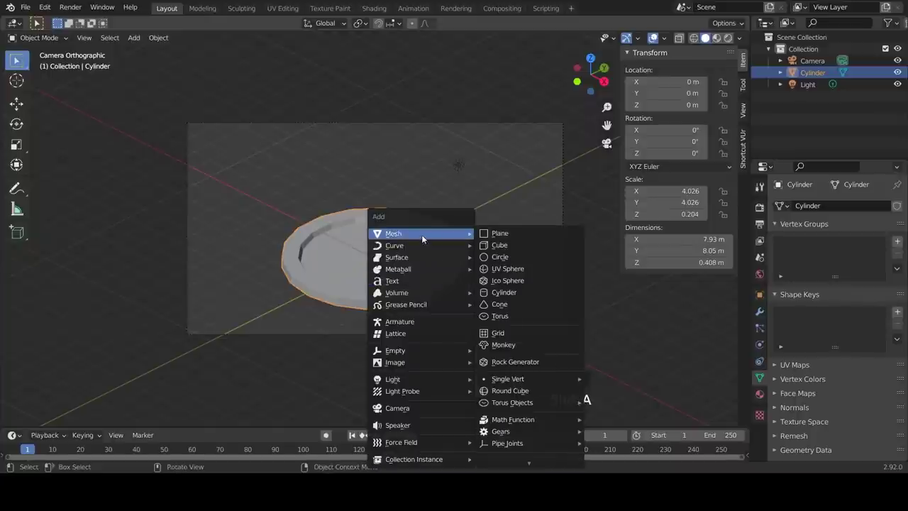
{"action": "left_click", "coordinate": [501, 235]}
Step: Merge the plane's two upper vertices at their centre, seen from above, to form a triangle
{"action": "key", "text": "KP_7"}
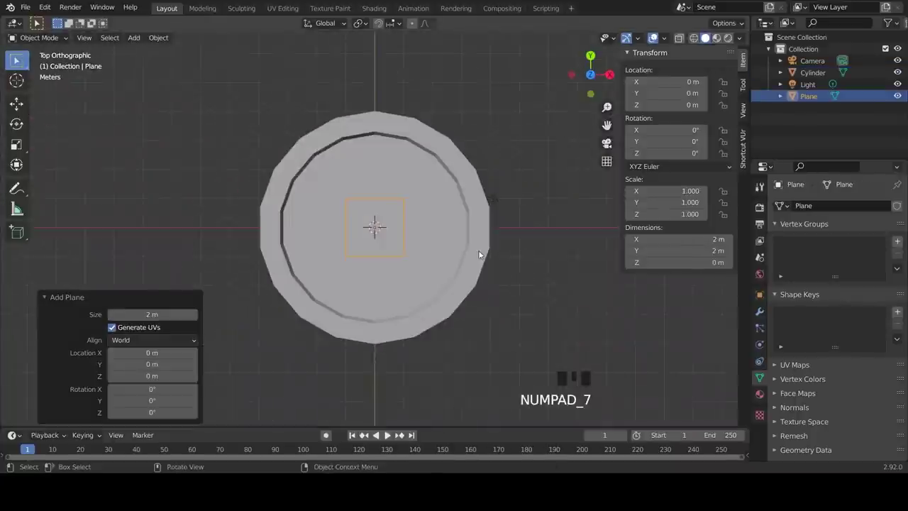
{"action": "key", "text": "Tab"}
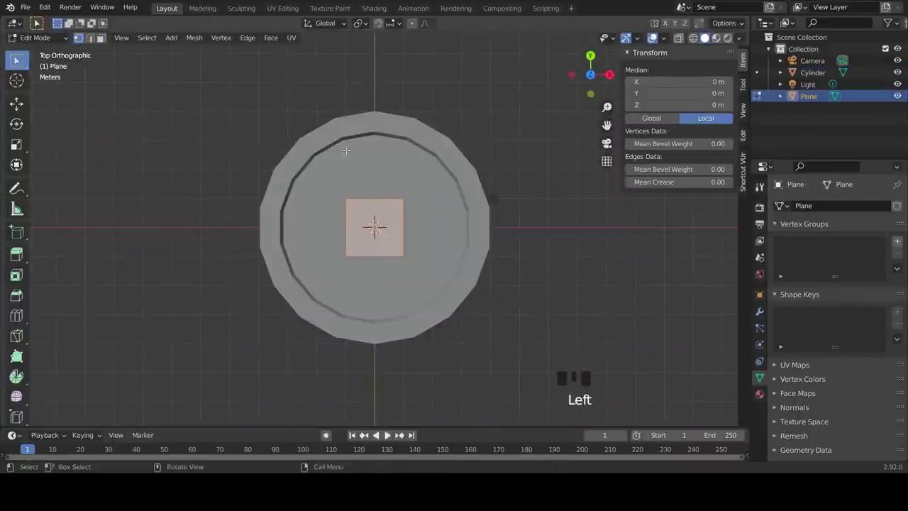
{"action": "left_click_drag", "start_coordinate": [328, 188], "coordinate": [432, 226]}
{"action": "key", "text": "m"}
{"action": "left_click", "coordinate": [432, 226]}
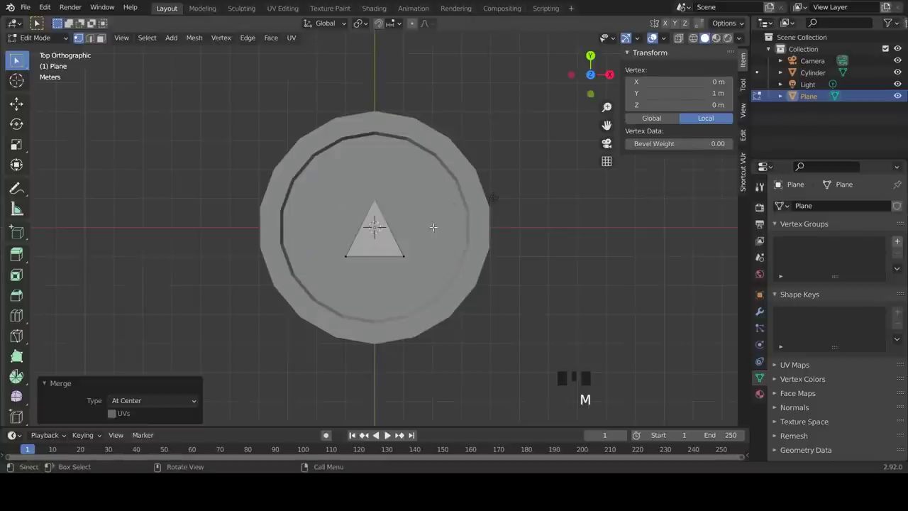
Step: Move the triangle's tip 0.5 m along Y and scale the whole triangle by about 1.92
{"action": "key", "text": "g"}
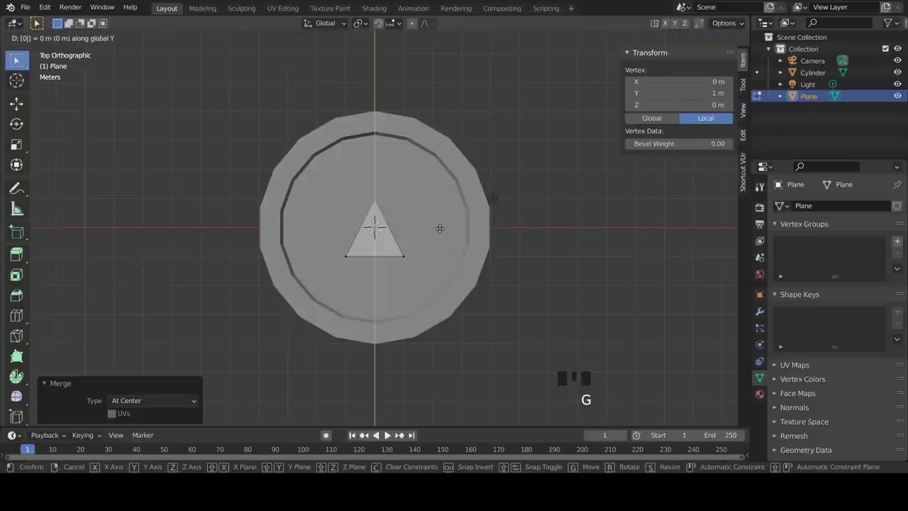
{"action": "key", "text": "Return"}
{"action": "key", "text": "a"}
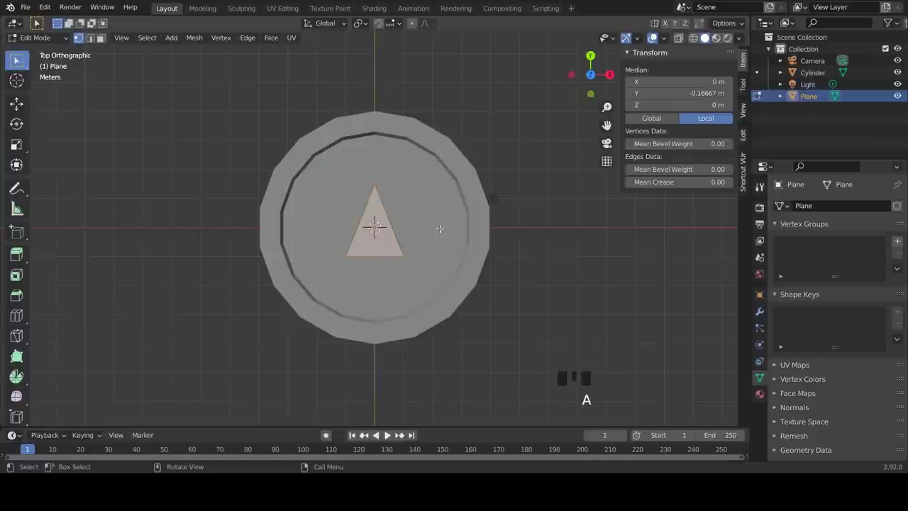
{"action": "key", "text": "s"}
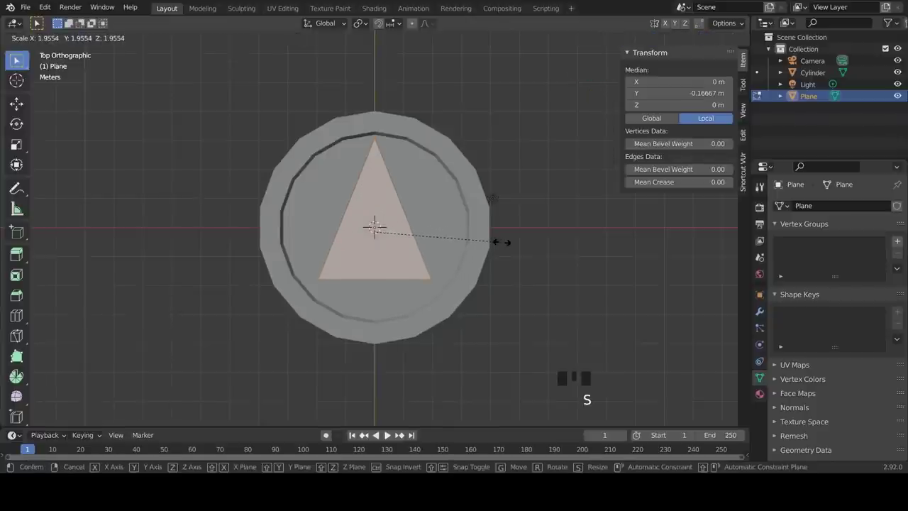
{"action": "left_click", "coordinate": [495, 242]}
Step: Extrude the triangle 2.8 m upward and add one centred horizontal loop cut around its sides
{"action": "middle_click_drag", "start_coordinate": [540, 256], "coordinate": [367, 183]}
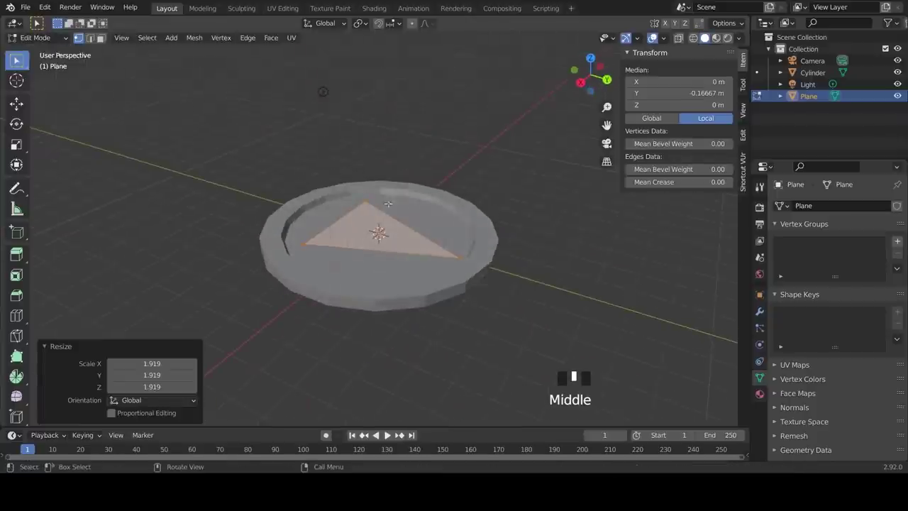
{"action": "type", "text": "e2.8"}
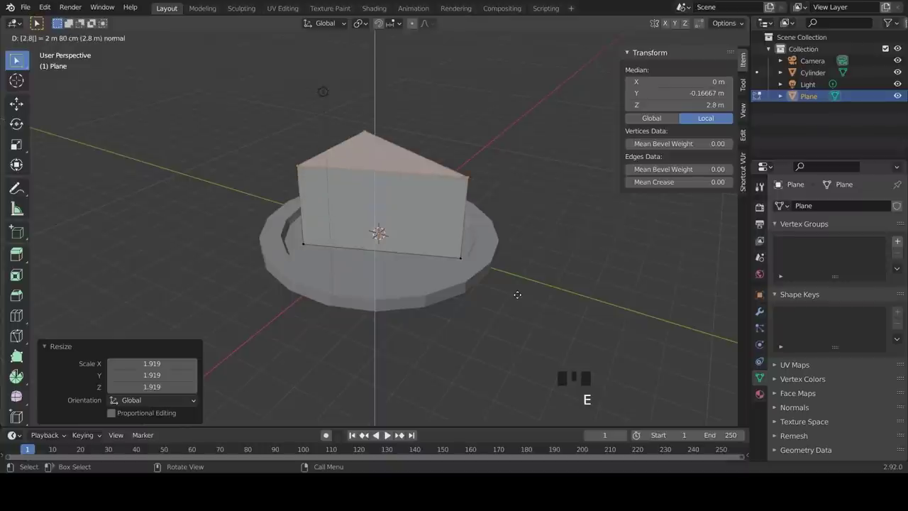
{"action": "key", "text": "Return"}
{"action": "key", "text": "ctrl+r"}
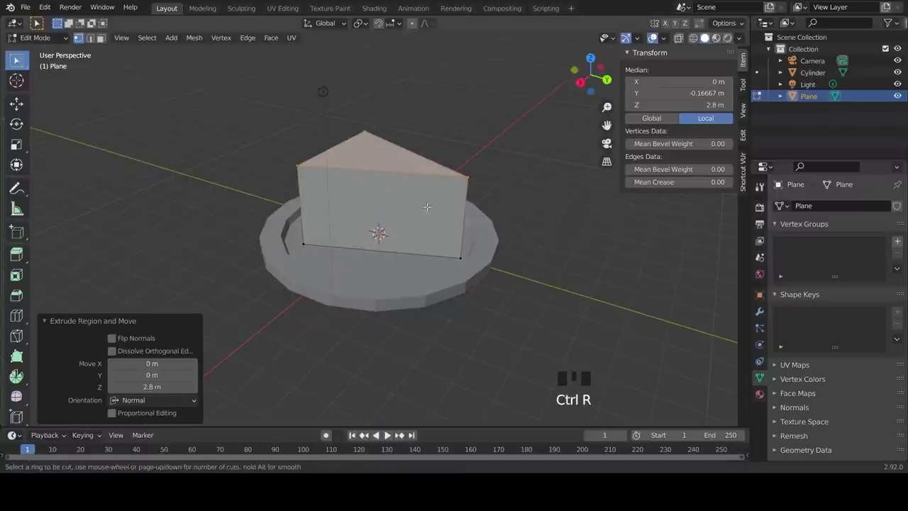
{"action": "left_click", "coordinate": [456, 215]}
{"action": "right_click", "coordinate": [456, 215]}
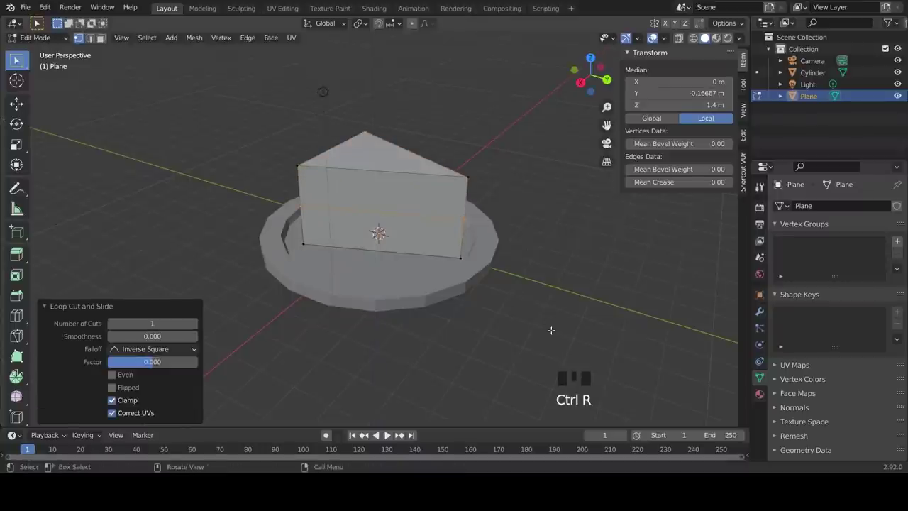
Step: Rotate the whole wedge mesh -90° around Z in the camera view and return to Object Mode
{"action": "key", "text": "KP_0"}
{"action": "key", "text": "a"}
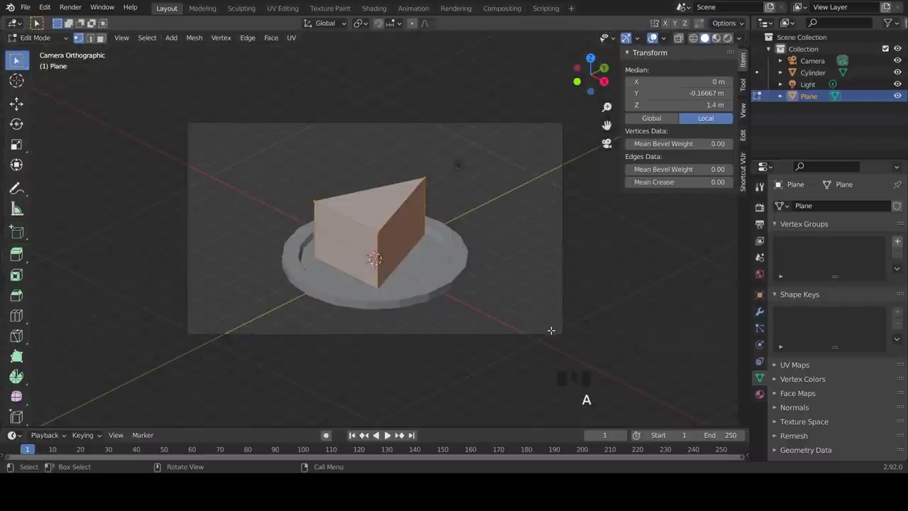
{"action": "type", "text": "rz-90"}
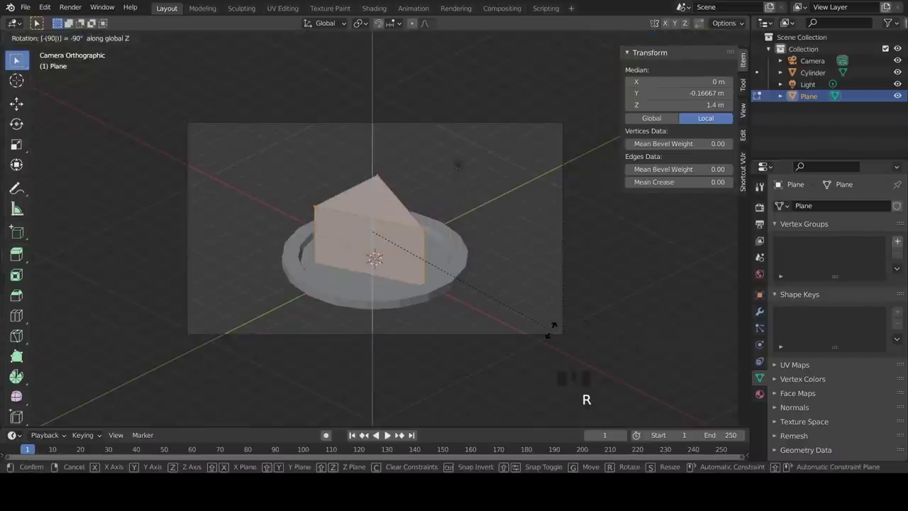
{"action": "left_click", "coordinate": [552, 327]}
{"action": "key", "text": "Tab"}
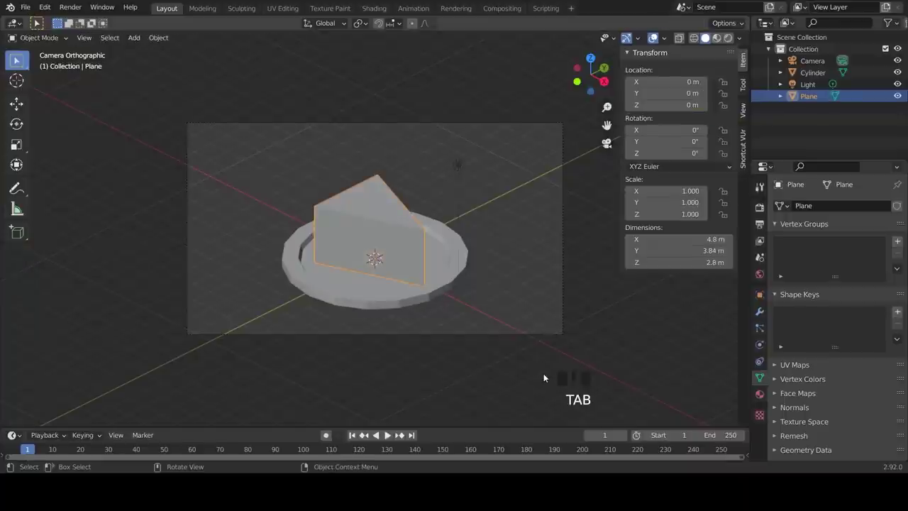
Step: Add a Simple Star mesh and set its number of points to 7
{"action": "key", "text": "shift+a"}
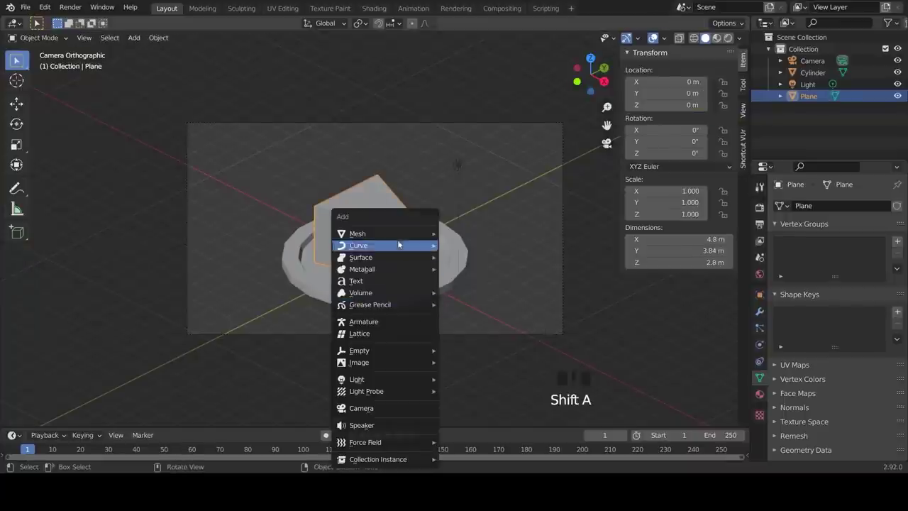
{"action": "mouse_move", "coordinate": [416, 236]}
{"action": "scroll", "coordinate": [491, 460], "scroll_direction": "down", "scroll_amount": 2}
{"action": "mouse_move", "coordinate": [491, 440]}
{"action": "left_click", "coordinate": [571, 393]}
{"action": "left_click", "coordinate": [176, 242]}
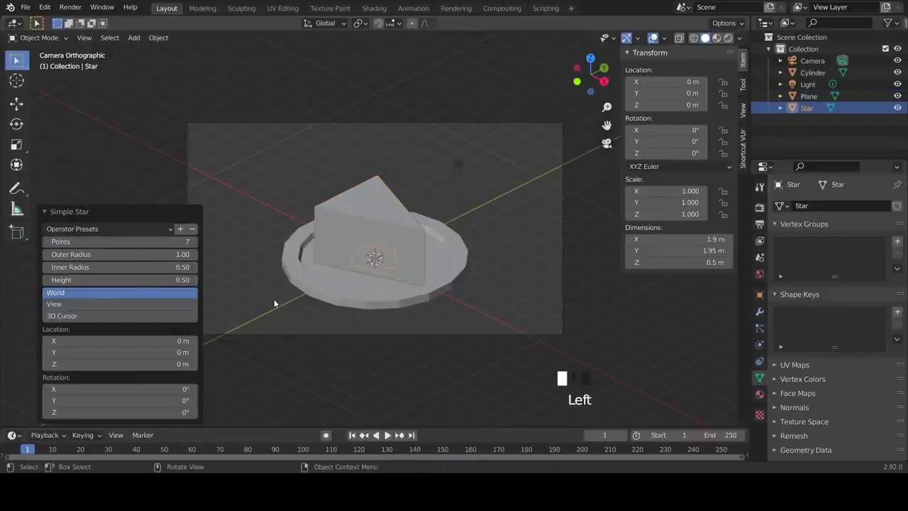
Step: Isolate the star in local view, select all its top faces and lower them about 0.2 m along Z
{"action": "key", "text": "slash"}
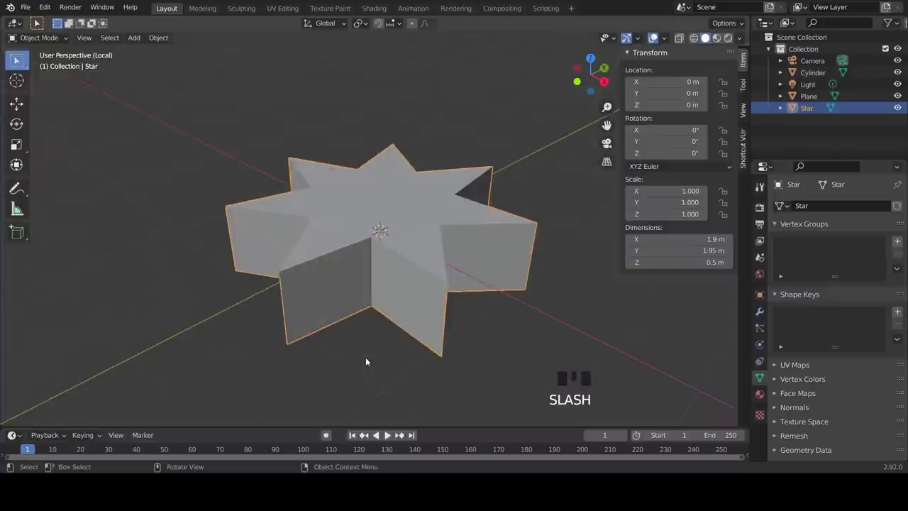
{"action": "scroll", "coordinate": [520, 365], "scroll_direction": "down", "scroll_amount": 1}
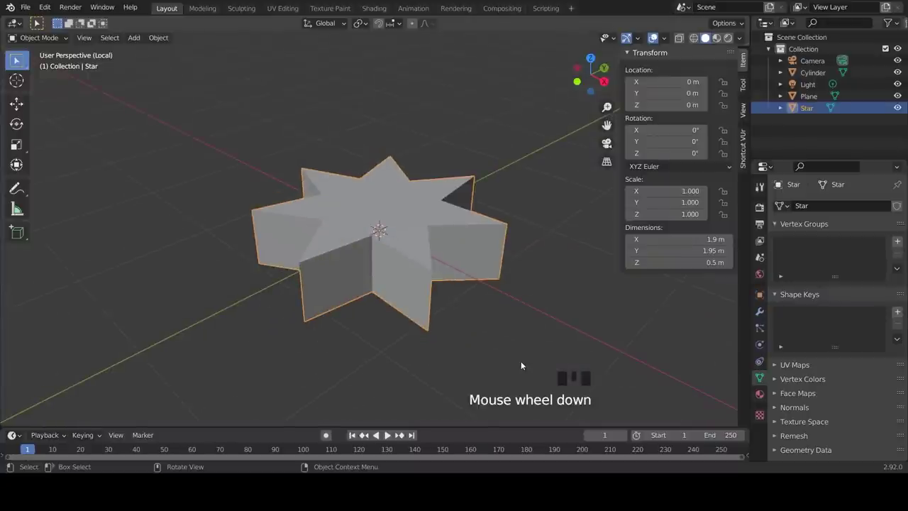
{"action": "key", "text": "Tab"}
{"action": "left_click", "coordinate": [101, 39]}
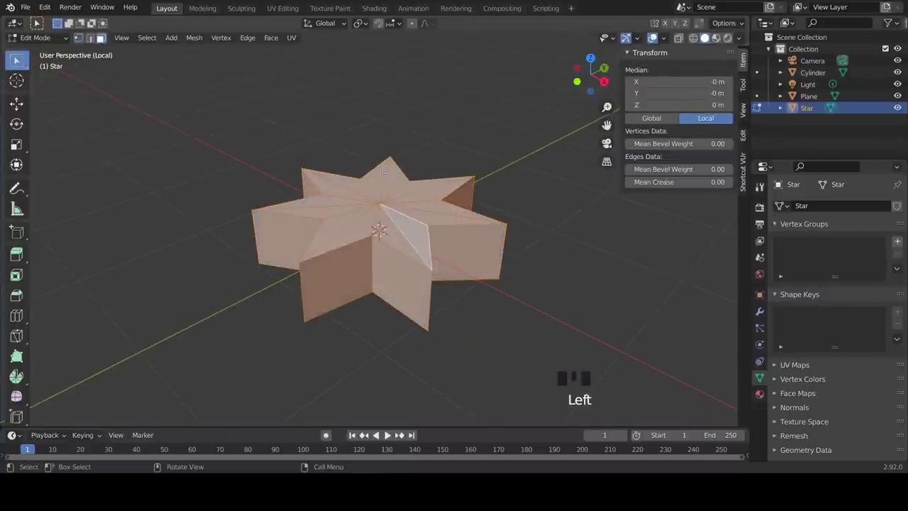
{"action": "left_click", "coordinate": [383, 174]}
{"action": "left_click", "coordinate": [398, 232], "text": "ctrl"}
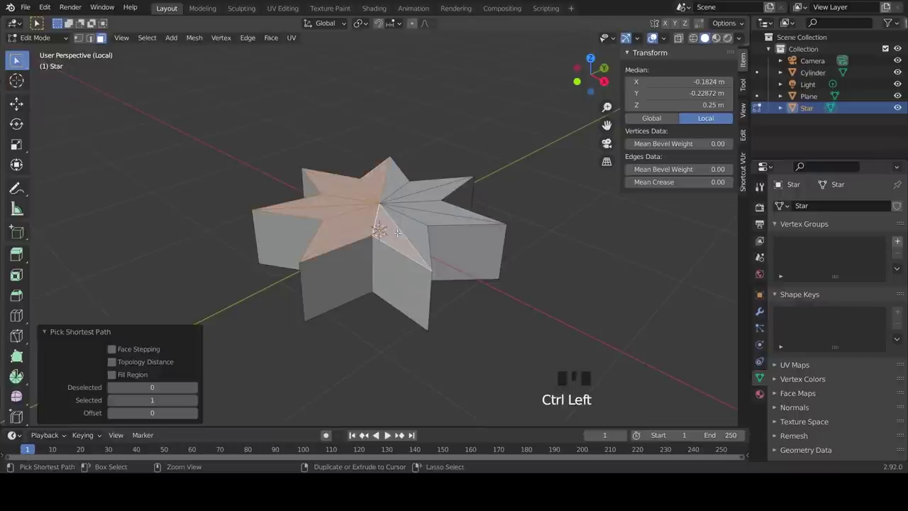
{"action": "left_click", "coordinate": [415, 193], "text": "ctrl"}
{"action": "left_click", "coordinate": [399, 182], "text": "ctrl"}
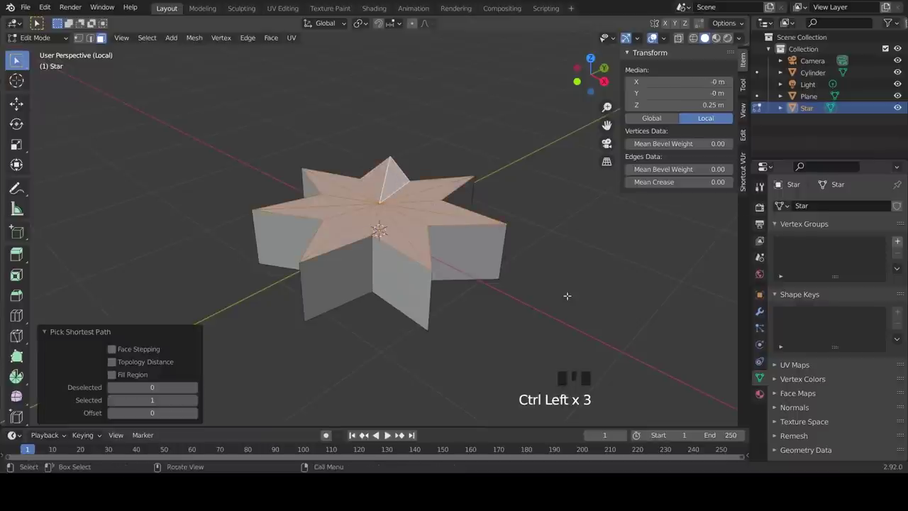
{"action": "key", "text": "g"}
{"action": "key", "text": "z"}
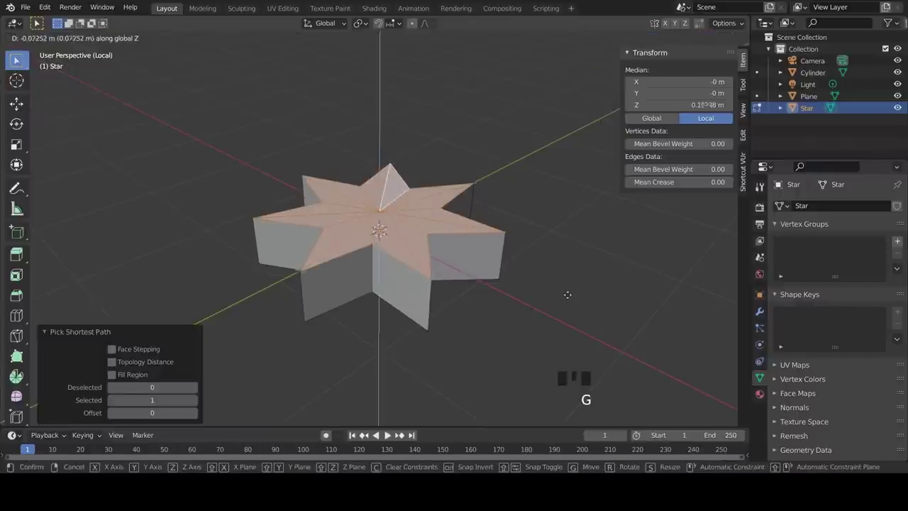
{"action": "left_click", "coordinate": [568, 308]}
Step: Rotate the star's top faces about 7.6° around Z
{"action": "key", "text": "r"}
{"action": "key", "text": "z"}
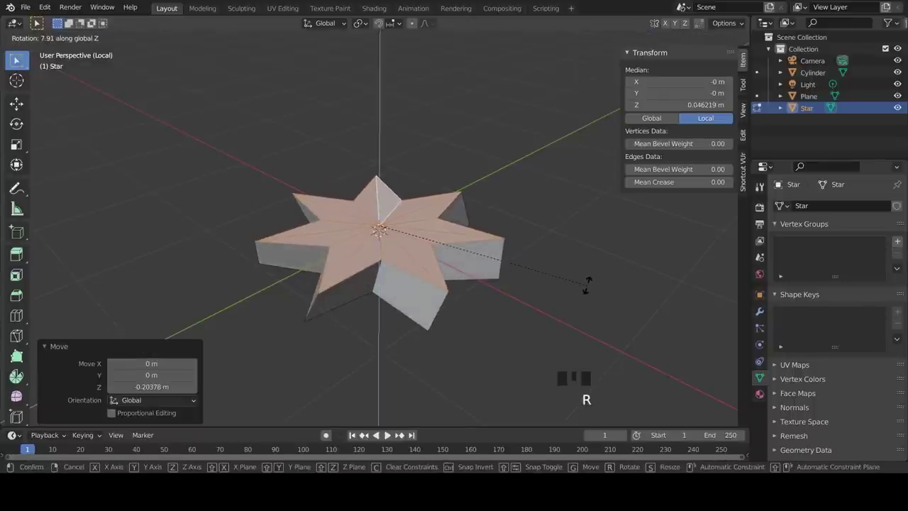
{"action": "left_click", "coordinate": [576, 286]}
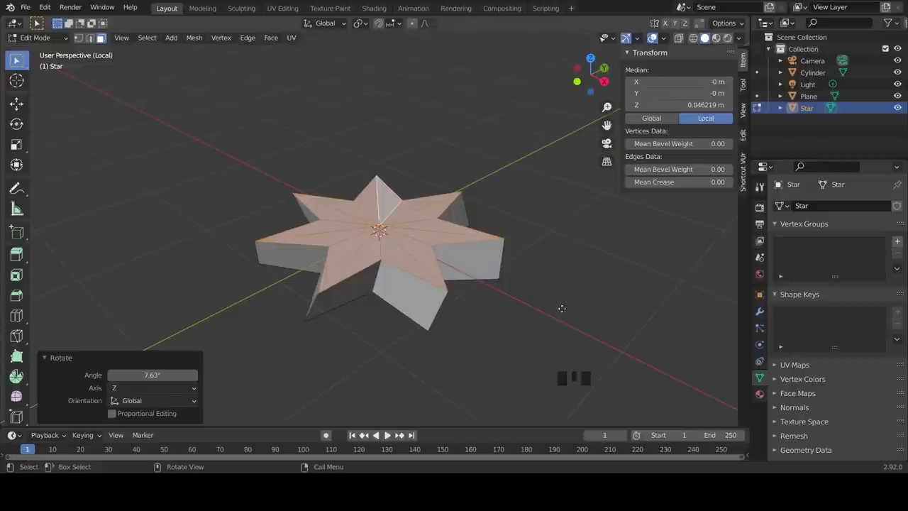
Step: Extrude the star's top faces about 0.3 m upward and scale them to about 0.915
{"action": "key", "text": "e"}
{"action": "left_click", "coordinate": [575, 279]}
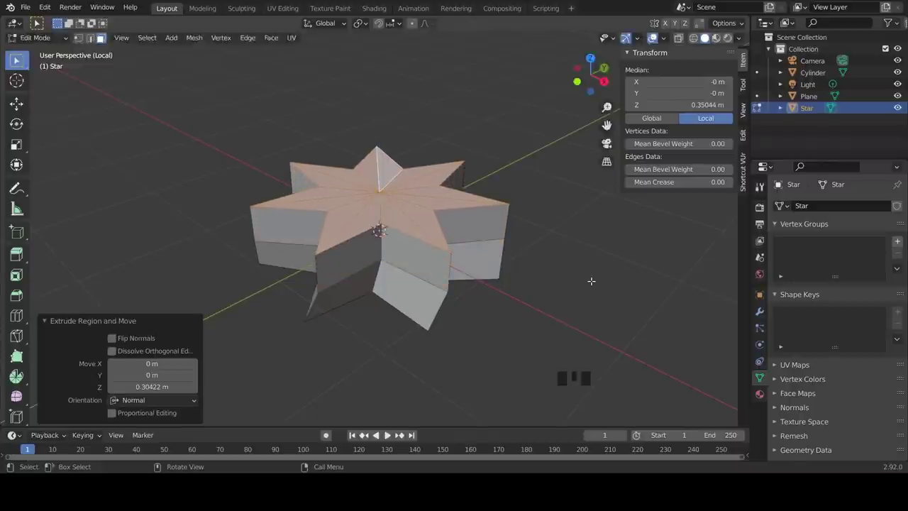
{"action": "key", "text": "s"}
{"action": "left_click", "coordinate": [573, 276]}
Step: Twist the star's extruded top faces about 11.2° around Z
{"action": "key", "text": "r"}
{"action": "key", "text": "z"}
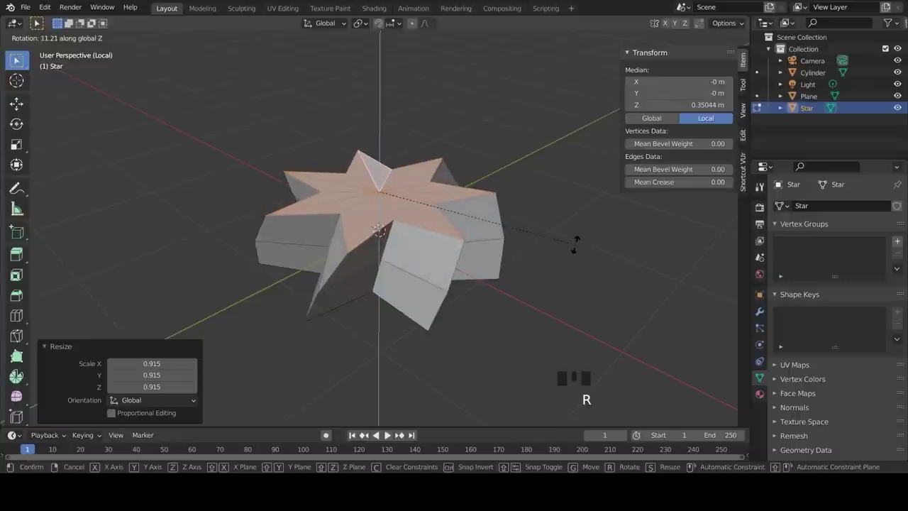
{"action": "left_click", "coordinate": [575, 242]}
Step: Extrude the star's top faces about 0.29 m upward and twist them about 12° around Z
{"action": "key", "text": "e"}
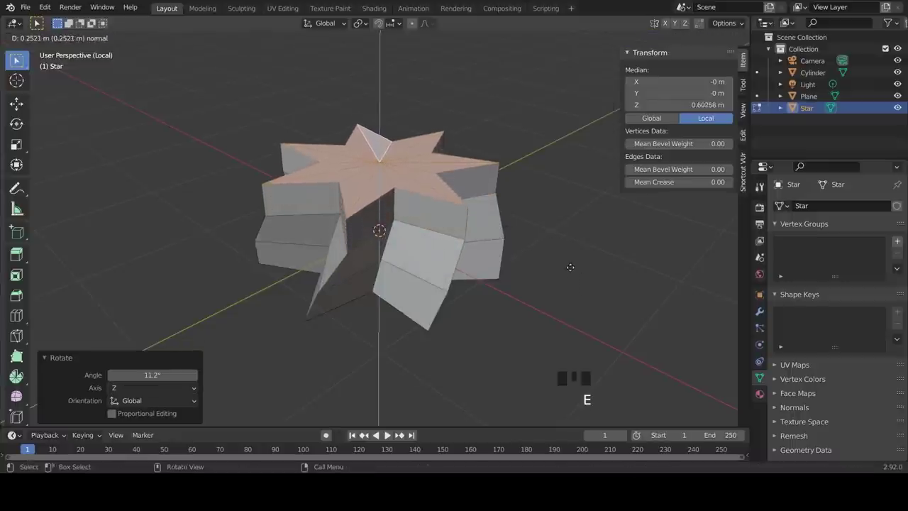
{"action": "left_click", "coordinate": [569, 262]}
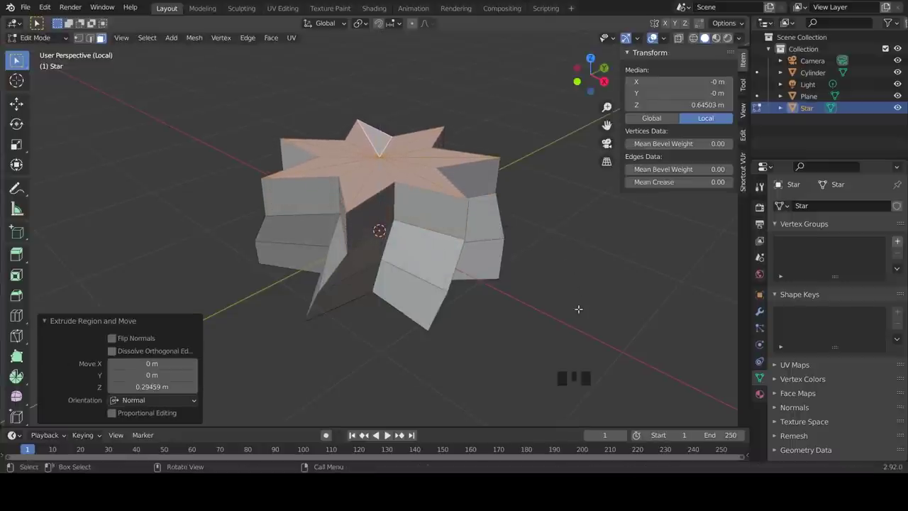
{"action": "key", "text": "r"}
{"action": "key", "text": "z"}
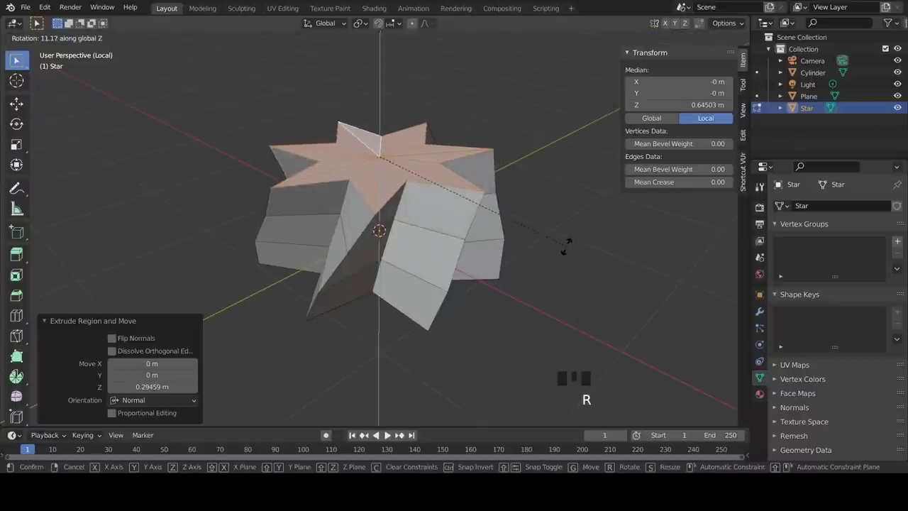
{"action": "left_click", "coordinate": [564, 241]}
Step: Scale the star's top faces to about 0.69, then extrude them upward and merge them at center into a peak
{"action": "key", "text": "s"}
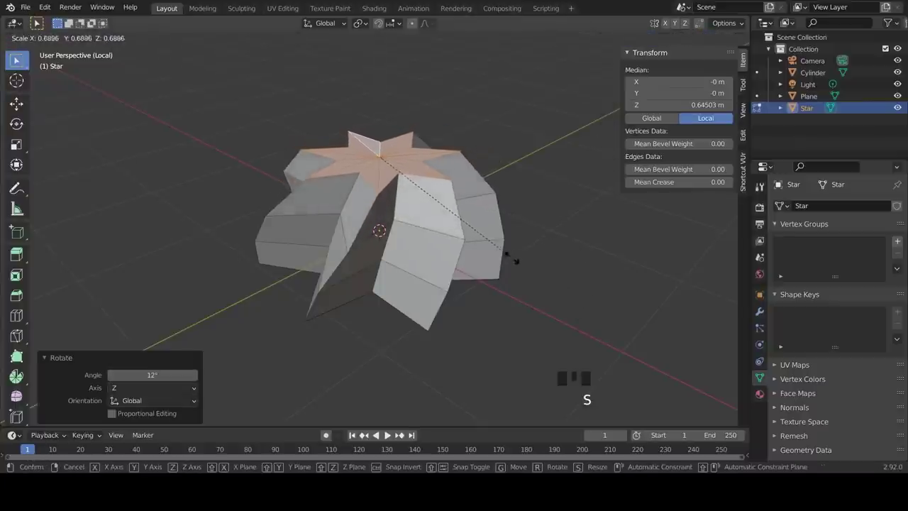
{"action": "left_click", "coordinate": [507, 256]}
{"action": "key", "text": "e"}
{"action": "left_click", "coordinate": [525, 264]}
{"action": "key", "text": "m"}
{"action": "left_click", "coordinate": [528, 278]}
Step: Add a Subdivision Surface modifier to the star
{"action": "left_click", "coordinate": [760, 312]}
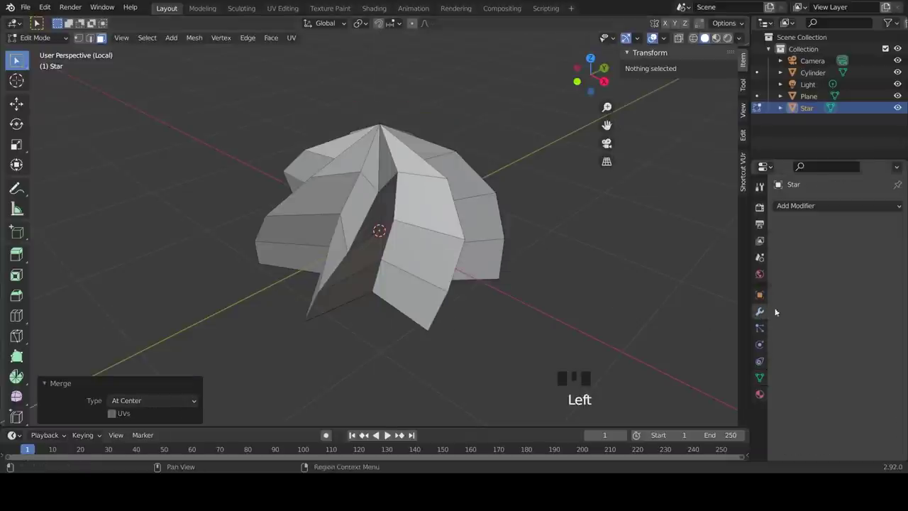
{"action": "left_click", "coordinate": [818, 205]}
{"action": "left_click", "coordinate": [688, 408]}
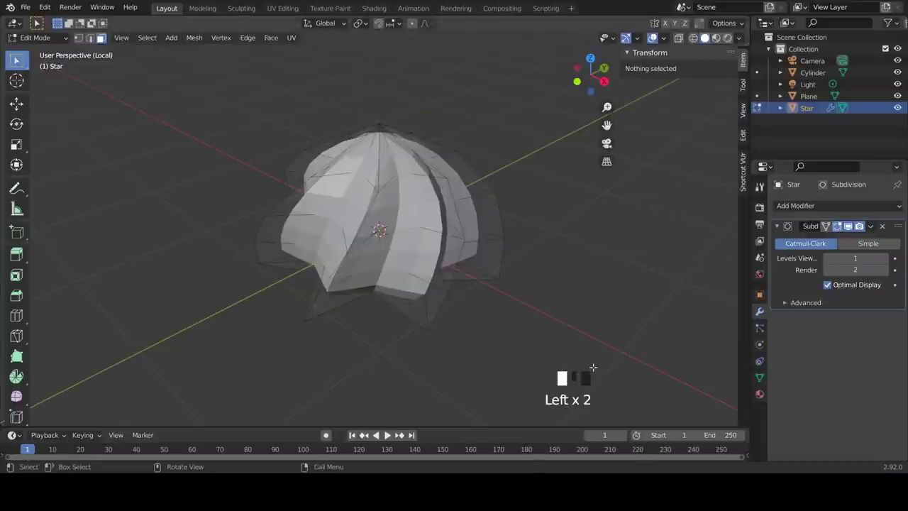
Step: Select the star's whole mesh and flatten it slightly along Z
{"action": "key", "text": "a"}
{"action": "key", "text": "s"}
{"action": "key", "text": "z"}
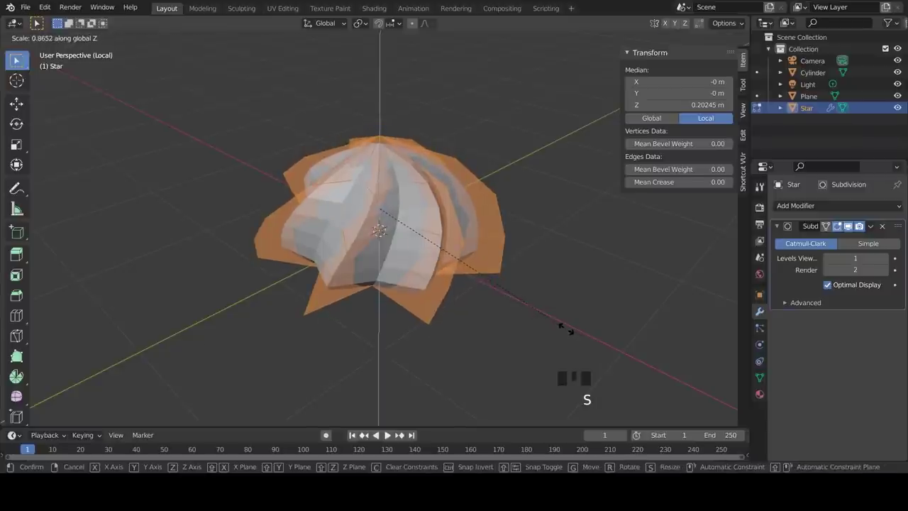
{"action": "left_click", "coordinate": [551, 308]}
Step: Leave local view and raise the star object about 2.85 m along Z onto the cake slice
{"action": "key", "text": "slash"}
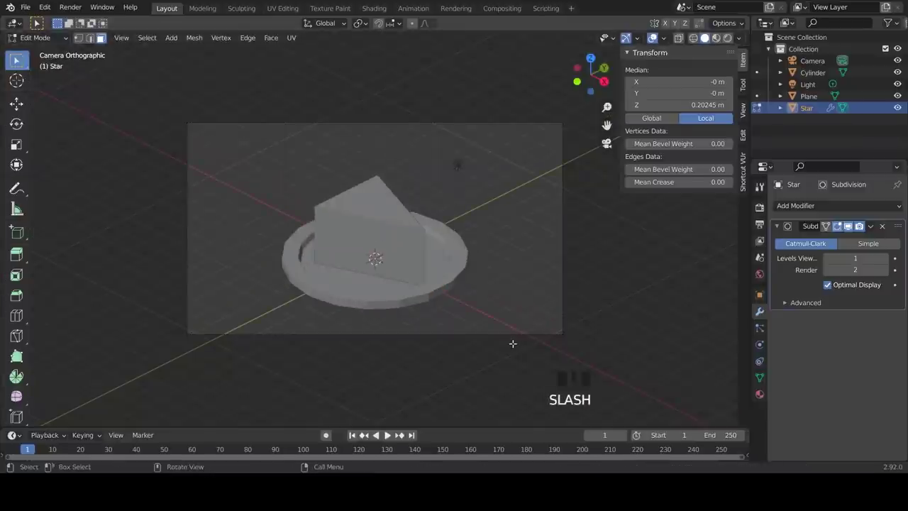
{"action": "key", "text": "Tab"}
{"action": "key", "text": "g"}
{"action": "key", "text": "z"}
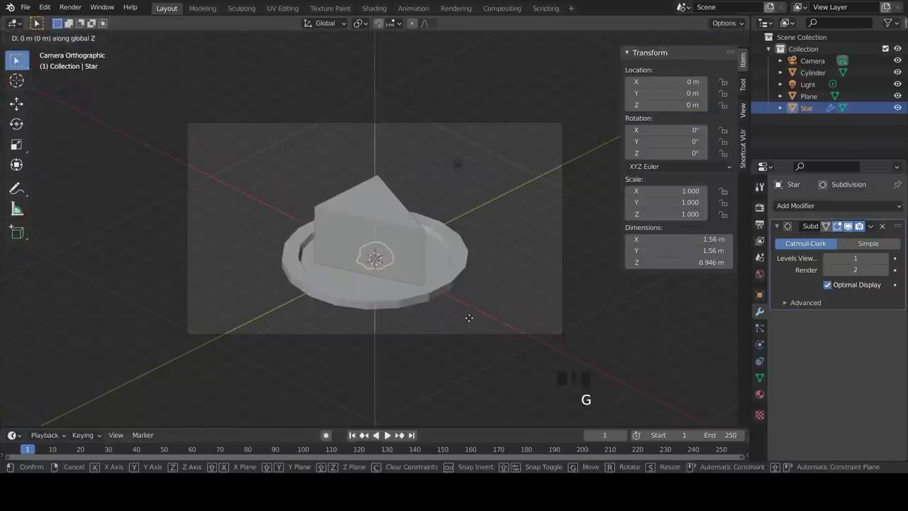
{"action": "left_click", "coordinate": [471, 257]}
Step: Shift the star about -0.48 m along X and scale it to about 1.26
{"action": "scroll", "coordinate": [473, 259], "scroll_direction": "up", "scroll_amount": 2}
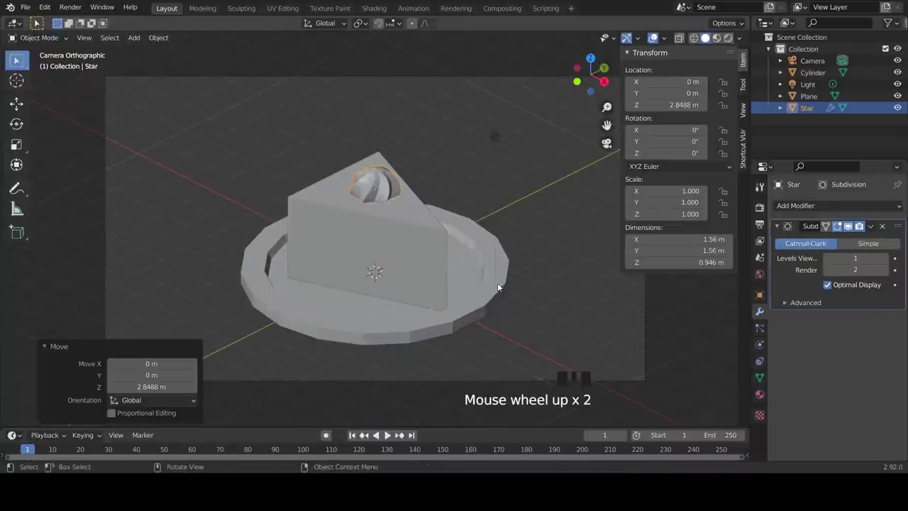
{"action": "key", "text": "x"}
{"action": "left_click", "coordinate": [513, 298]}
{"action": "key", "text": "s"}
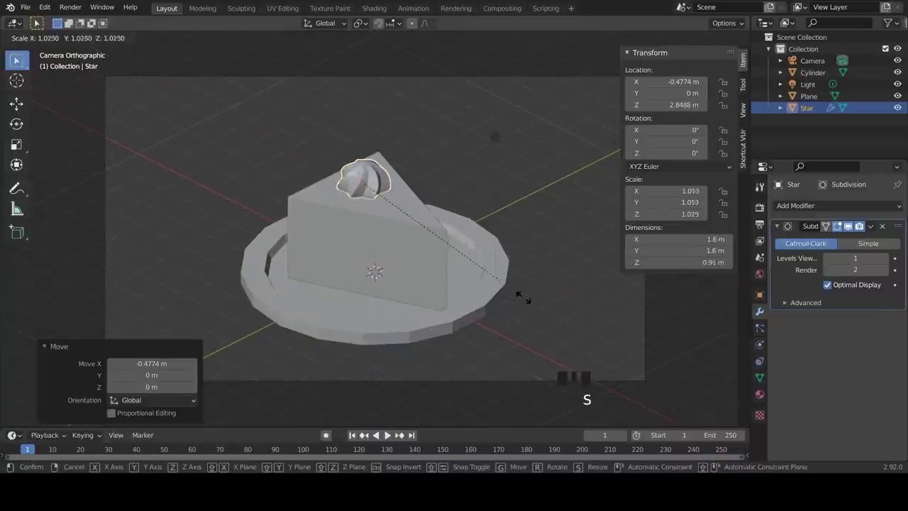
{"action": "left_click", "coordinate": [577, 296]}
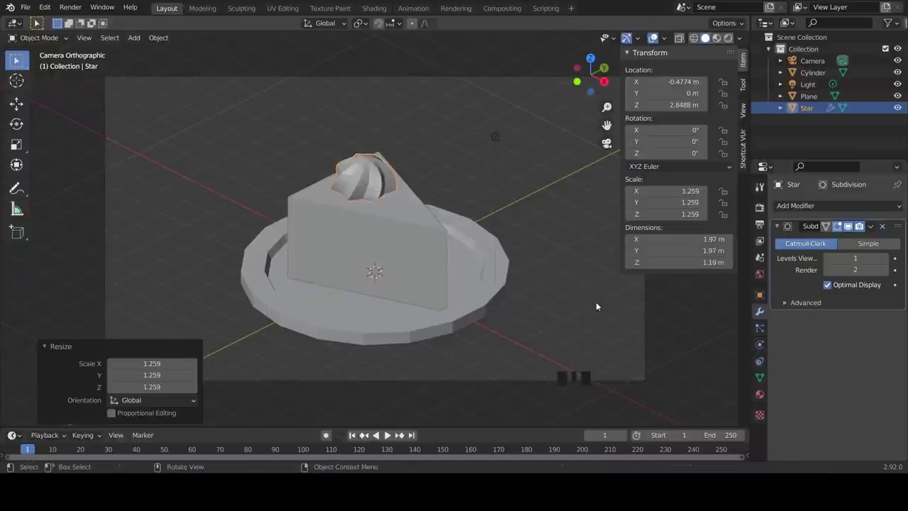
Step: Add a mesh circle with 18 vertices
{"action": "scroll", "coordinate": [409, 279], "scroll_direction": "down", "scroll_amount": 2}
{"action": "key", "text": "shift+a"}
{"action": "mouse_move", "coordinate": [362, 219]}
{"action": "left_click", "coordinate": [408, 243]}
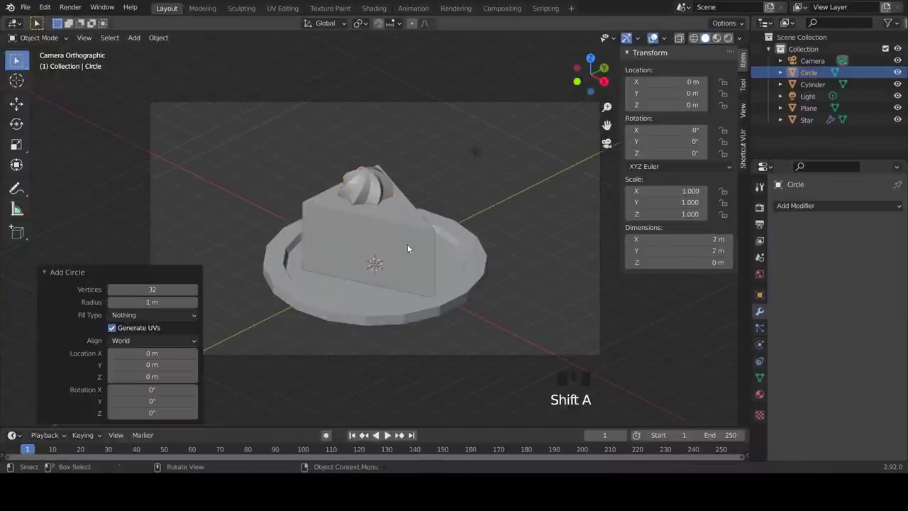
{"action": "left_click", "coordinate": [146, 289]}
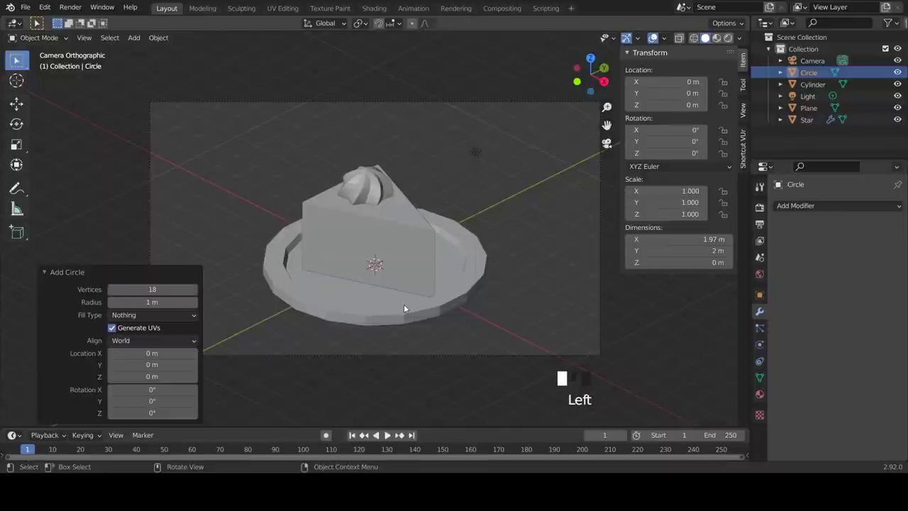
Step: Isolate the circle in local view from the top, fill it with a face and poke that face
{"action": "key", "text": "slash"}
{"action": "key", "text": "KP_7"}
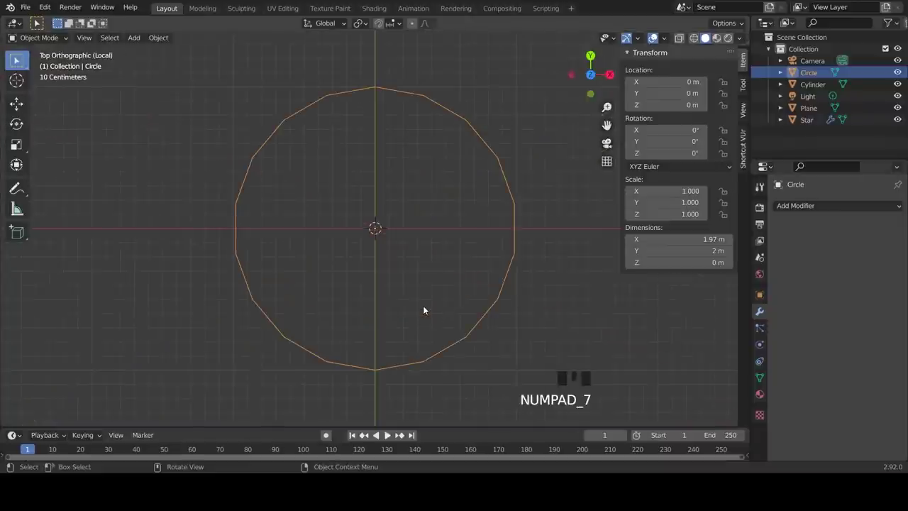
{"action": "key", "text": "Tab"}
{"action": "key", "text": "f"}
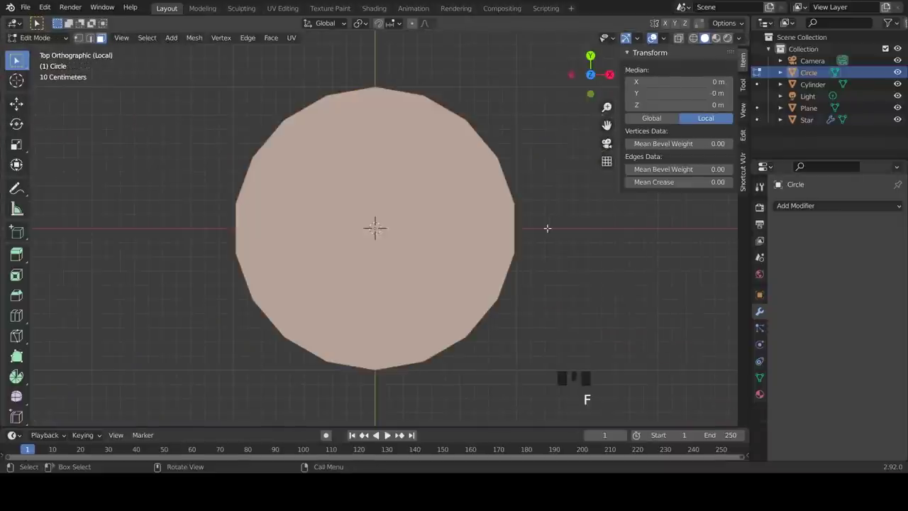
{"action": "right_click_drag", "start_coordinate": [400, 187], "coordinate": [392, 188]}
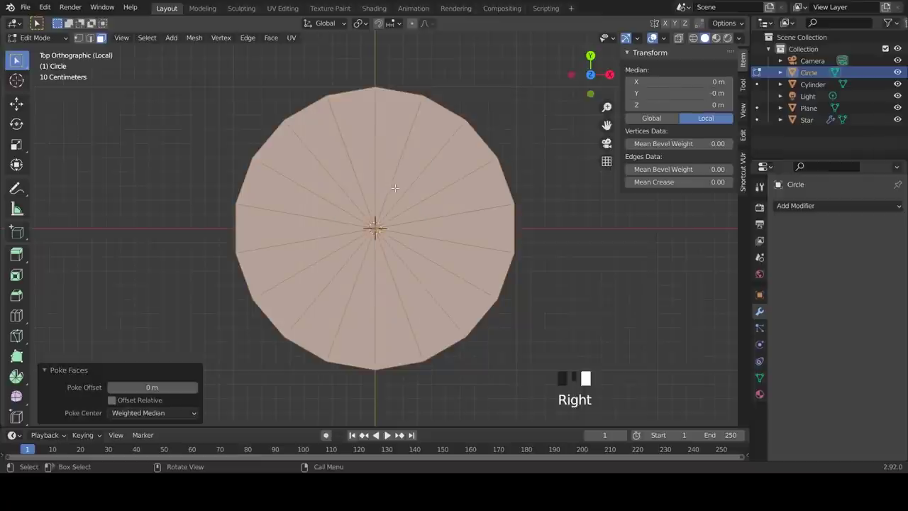
Step: Delete the circle's segments in the lower half and upper-right quarter, keeping only the upper-left wedge
{"action": "left_click_drag", "start_coordinate": [219, 264], "coordinate": [545, 375]}
{"action": "left_click_drag", "start_coordinate": [529, 83], "coordinate": [402, 370], "text": "shift"}
{"action": "key", "text": "x"}
{"action": "left_click", "coordinate": [481, 299]}
Step: Move the wedge's tip vertex about 0.16 m along X and -0.17 m along Y
{"action": "left_click_drag", "start_coordinate": [396, 210], "coordinate": [359, 253]}
{"action": "key", "text": "g"}
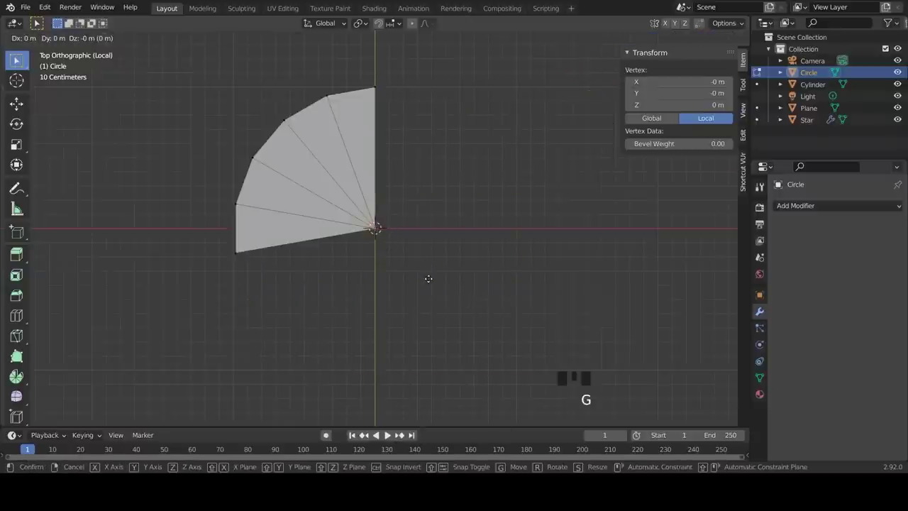
{"action": "left_click", "coordinate": [451, 301]}
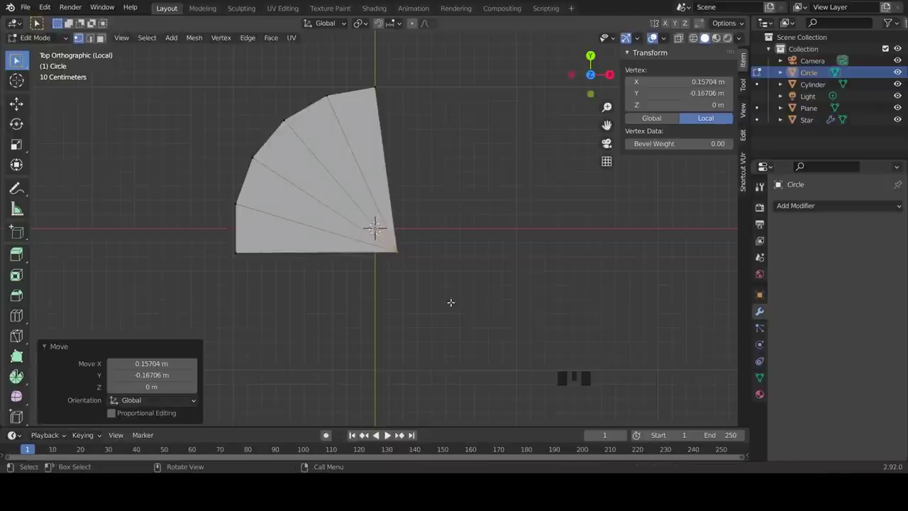
Step: Select the whole wedge and extrude it about 0.11 m upward
{"action": "middle_click_drag", "start_coordinate": [172, 181], "coordinate": [339, 89]}
{"action": "key", "text": "a"}
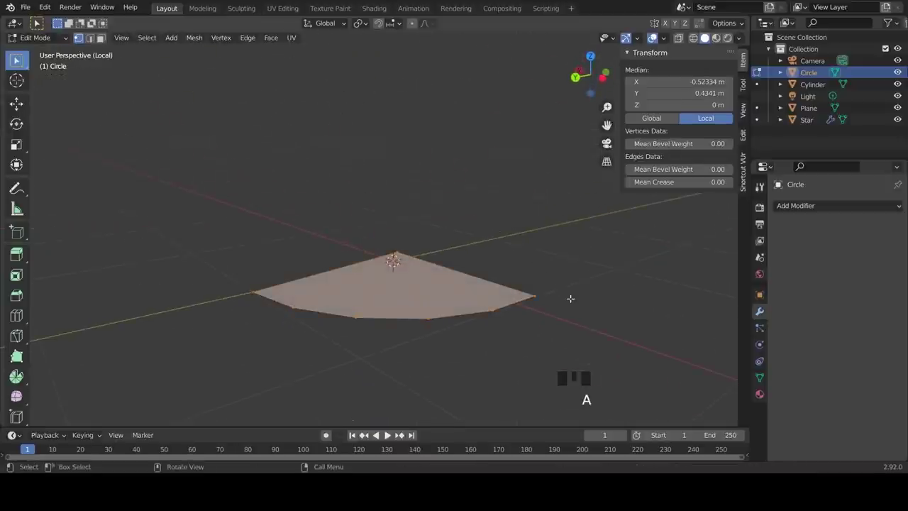
{"action": "key", "text": "e"}
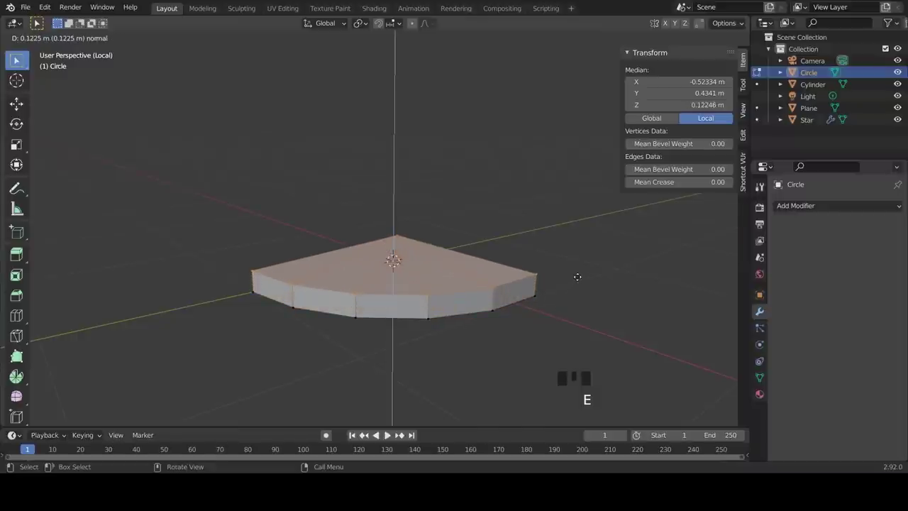
{"action": "left_click", "coordinate": [576, 279]}
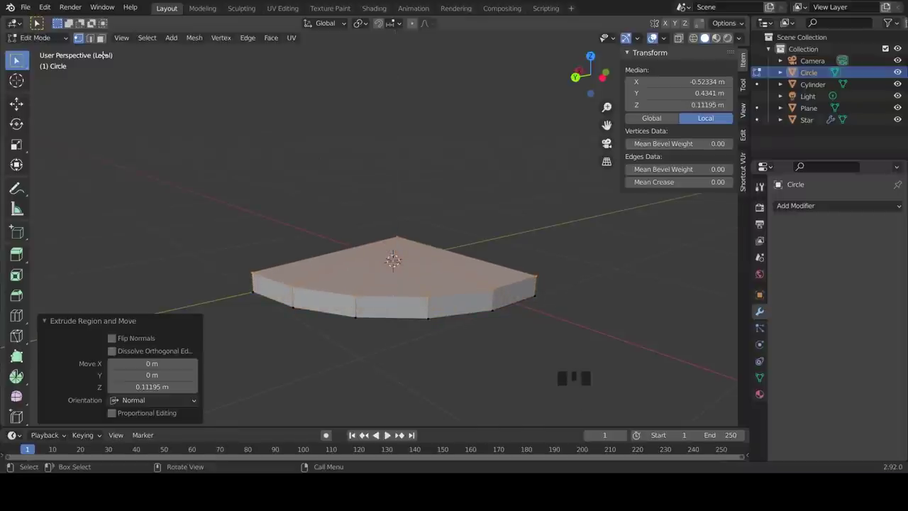
Step: Select the wedge's curved outer side faces and scale them to about 2.72 along Z
{"action": "left_click", "coordinate": [281, 292]}
{"action": "left_click", "coordinate": [514, 294], "text": "ctrl"}
{"action": "left_click", "coordinate": [515, 294], "text": "ctrl"}
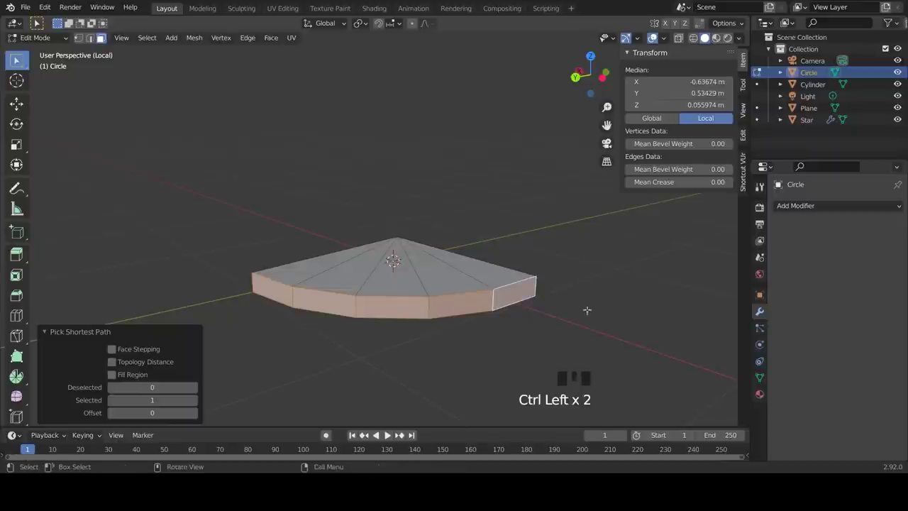
{"action": "key", "text": "s"}
{"action": "key", "text": "z"}
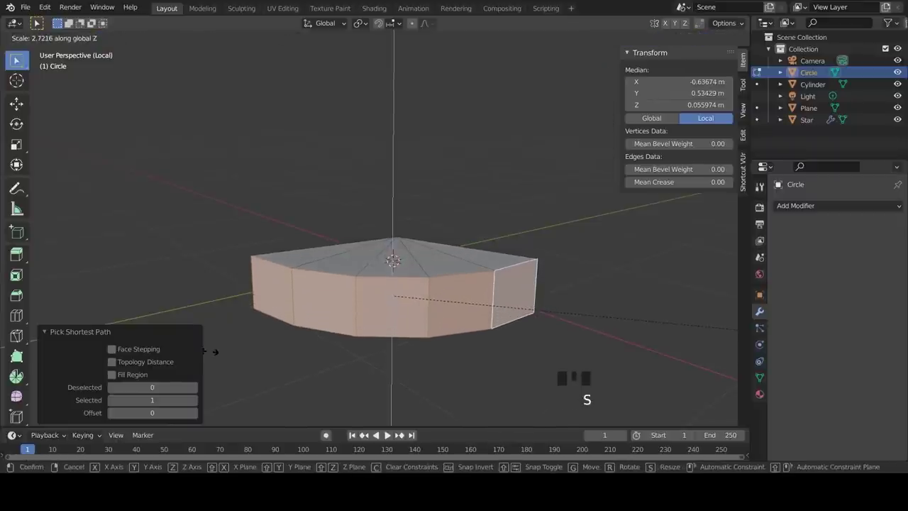
{"action": "left_click", "coordinate": [209, 351]}
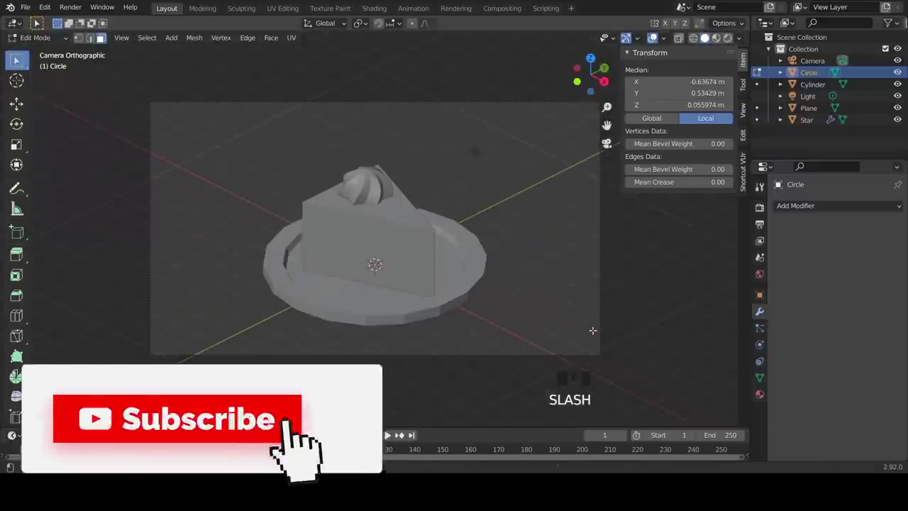
Step: Move the wedge object about 3.69 m up along Z and about -0.94 m along X, above the cream
{"action": "key", "text": "Tab"}
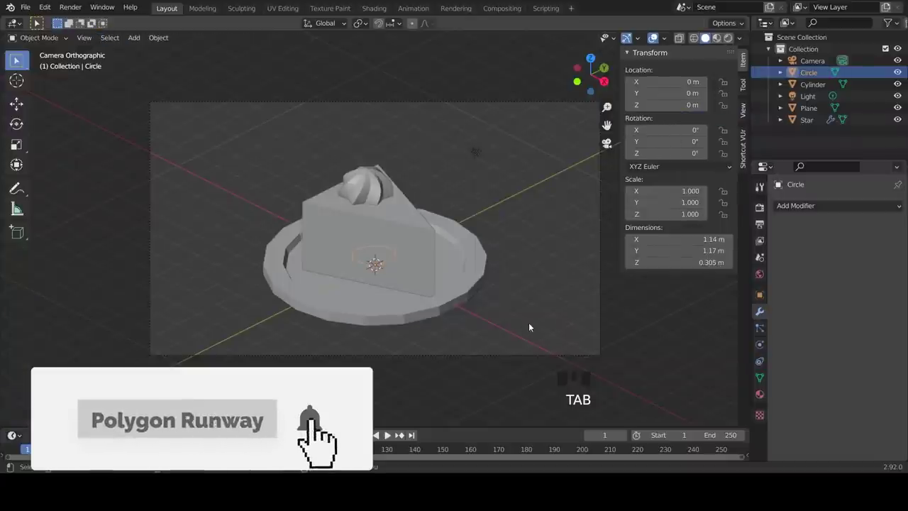
{"action": "key", "text": "g"}
{"action": "key", "text": "z"}
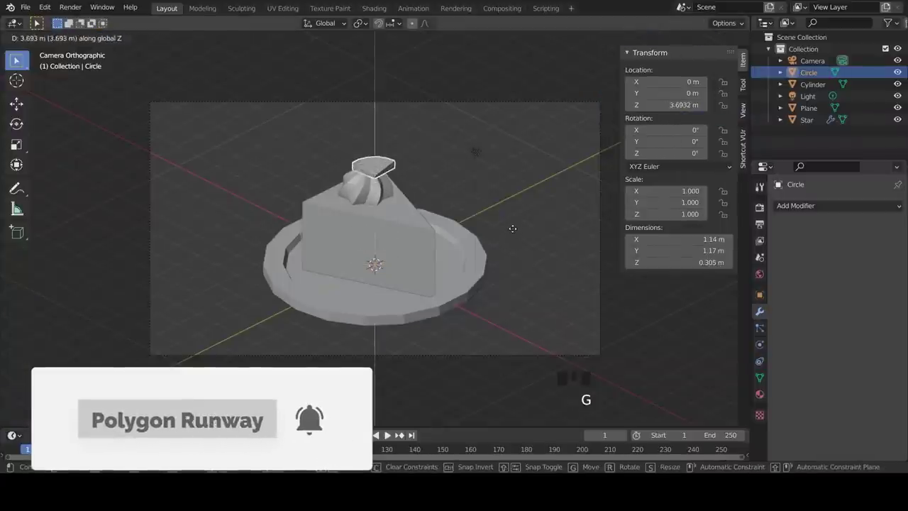
{"action": "left_click", "coordinate": [513, 228]}
{"action": "key", "text": "g"}
{"action": "key", "text": "x"}
{"action": "left_click", "coordinate": [497, 238]}
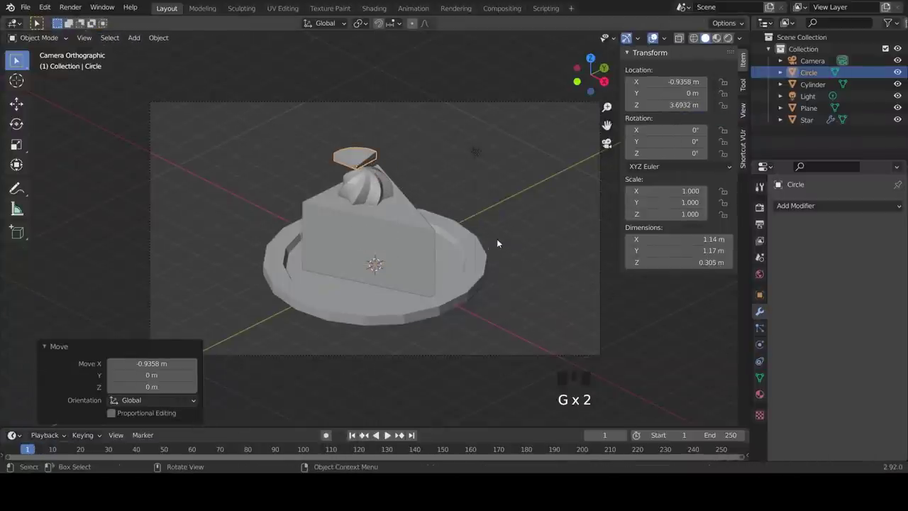
{"action": "left_click", "coordinate": [478, 217]}
Step: Add a mesh plane and open it for editing in local view from the top
{"action": "key", "text": "shift+a"}
{"action": "mouse_move", "coordinate": [496, 218]}
{"action": "left_click", "coordinate": [525, 217]}
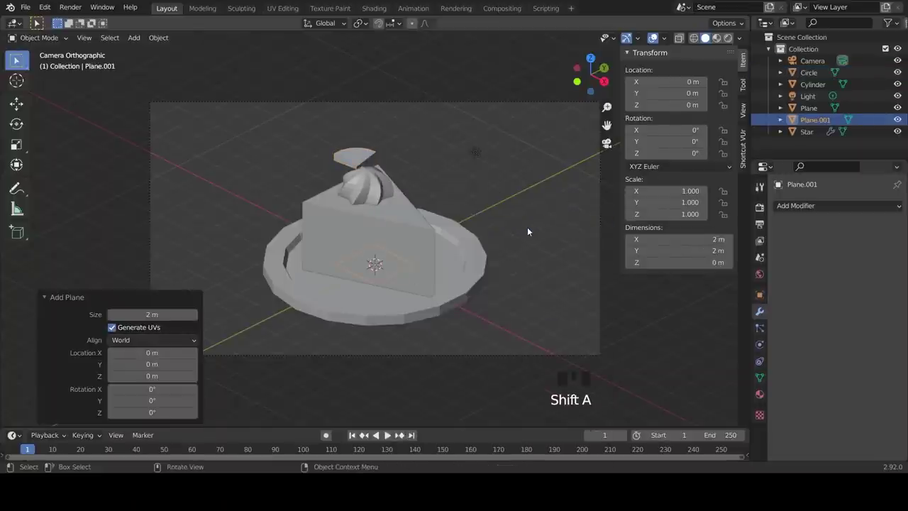
{"action": "key", "text": "slash"}
{"action": "key", "text": "KP_7"}
{"action": "scroll", "coordinate": [532, 255], "scroll_direction": "down", "scroll_amount": 1}
{"action": "key", "text": "Tab"}
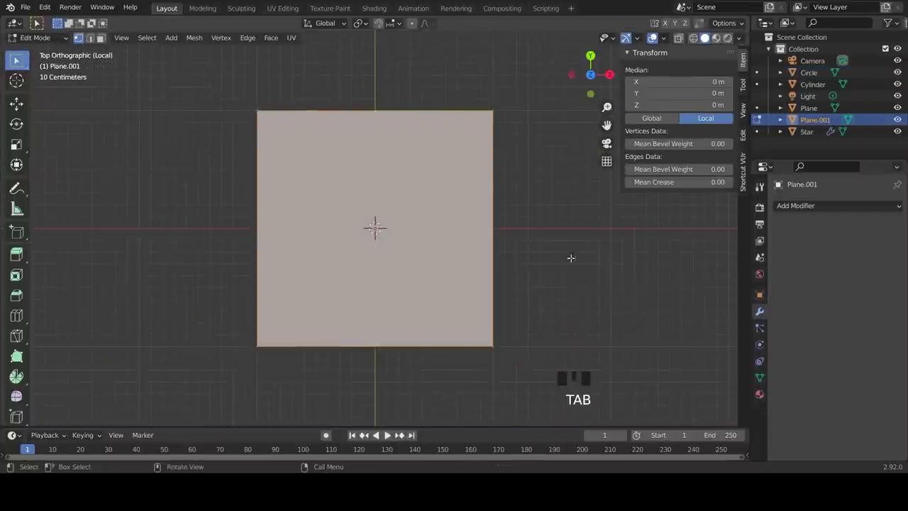
Step: Narrow the plane to about 0.63 along X and add three evenly spaced loop cuts across its length
{"action": "key", "text": "s"}
{"action": "key", "text": "x"}
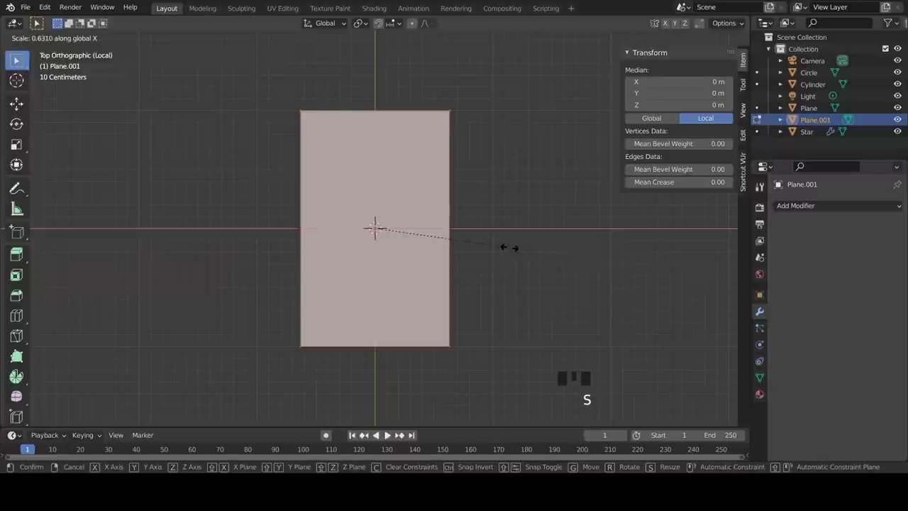
{"action": "left_click", "coordinate": [497, 248]}
{"action": "key", "text": "ctrl+r"}
{"action": "scroll", "coordinate": [449, 227], "scroll_direction": "up", "scroll_amount": 2}
{"action": "left_click", "coordinate": [450, 227]}
{"action": "right_click", "coordinate": [449, 227]}
Step: Scale the plane's top edge down to a narrow tip and slightly narrow the edge row below it
{"action": "left_click_drag", "start_coordinate": [278, 91], "coordinate": [517, 145]}
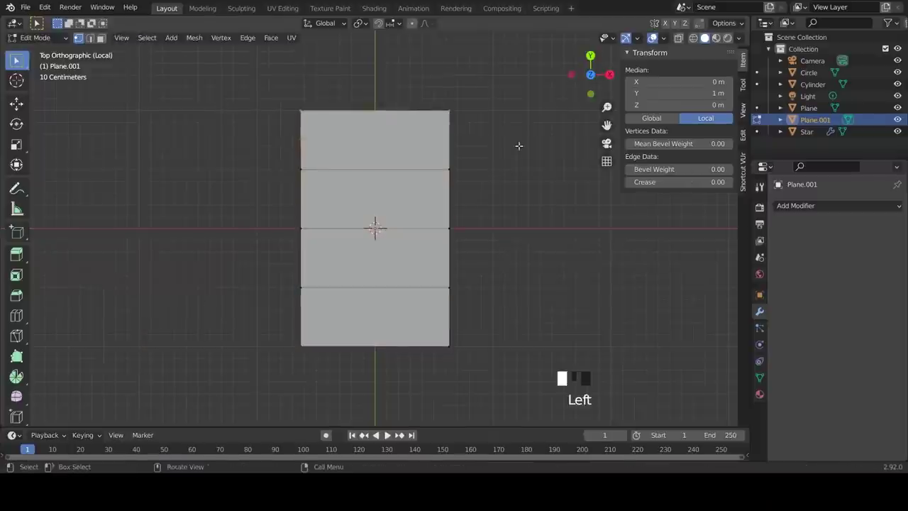
{"action": "key", "text": "s"}
{"action": "left_click", "coordinate": [383, 117]}
{"action": "left_click_drag", "start_coordinate": [298, 141], "coordinate": [473, 199]}
{"action": "key", "text": "s"}
{"action": "left_click", "coordinate": [450, 192]}
Step: Slightly narrow the plane's lower edge row and scale its bottom edge to about 0.19 for a leaf outline
{"action": "left_click_drag", "start_coordinate": [276, 280], "coordinate": [469, 304]}
{"action": "key", "text": "s"}
{"action": "left_click", "coordinate": [274, 331]}
{"action": "left_click_drag", "start_coordinate": [269, 331], "coordinate": [497, 371]}
{"action": "key", "text": "s"}
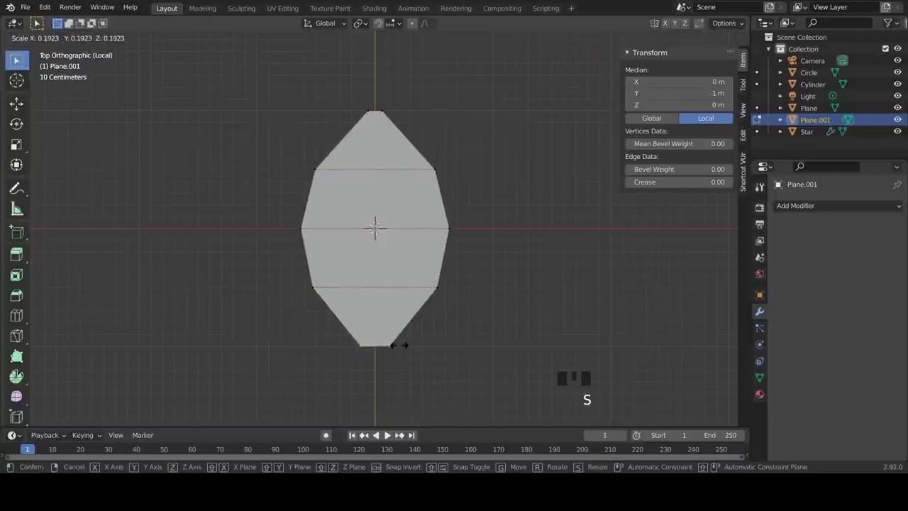
{"action": "left_click", "coordinate": [401, 346]}
Step: Add three lengthwise loop cuts to the leaf: one along its center and one in each half
{"action": "key", "text": "ctrl+r"}
{"action": "left_click", "coordinate": [383, 280]}
{"action": "left_click", "coordinate": [384, 281]}
{"action": "key", "text": "ctrl+r"}
{"action": "left_click", "coordinate": [395, 245]}
{"action": "left_click", "coordinate": [394, 245]}
{"action": "key", "text": "ctrl+r"}
{"action": "left_click", "coordinate": [355, 241]}
{"action": "right_click", "coordinate": [354, 240]}
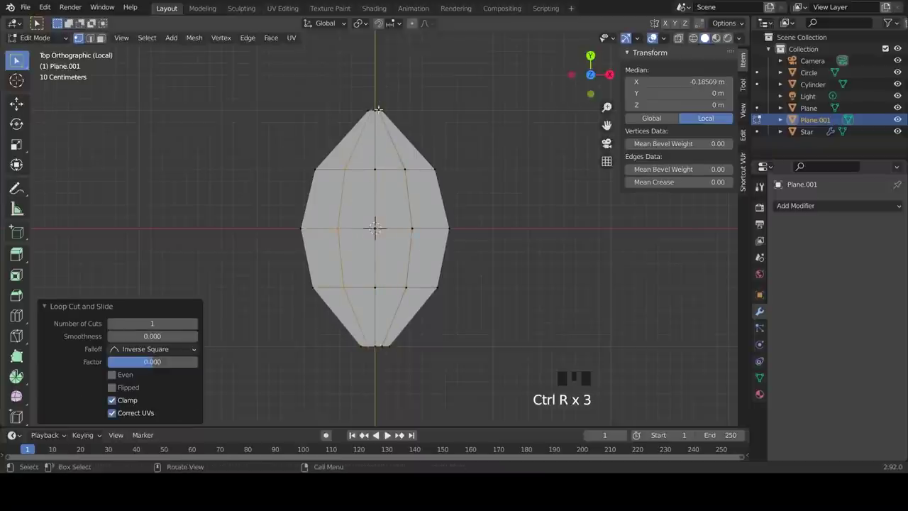
Step: Select the inner vertices of the leaf's lengthwise center line, leaving out both ends, and lower them about 0.06 m along Z
{"action": "left_click_drag", "start_coordinate": [376, 102], "coordinate": [372, 378]}
{"action": "middle_click_drag", "start_coordinate": [482, 329], "coordinate": [443, 260]}
{"action": "left_click_drag", "start_coordinate": [432, 140], "coordinate": [399, 165], "text": "ctrl"}
{"action": "left_click", "coordinate": [313, 316], "text": "ctrl"}
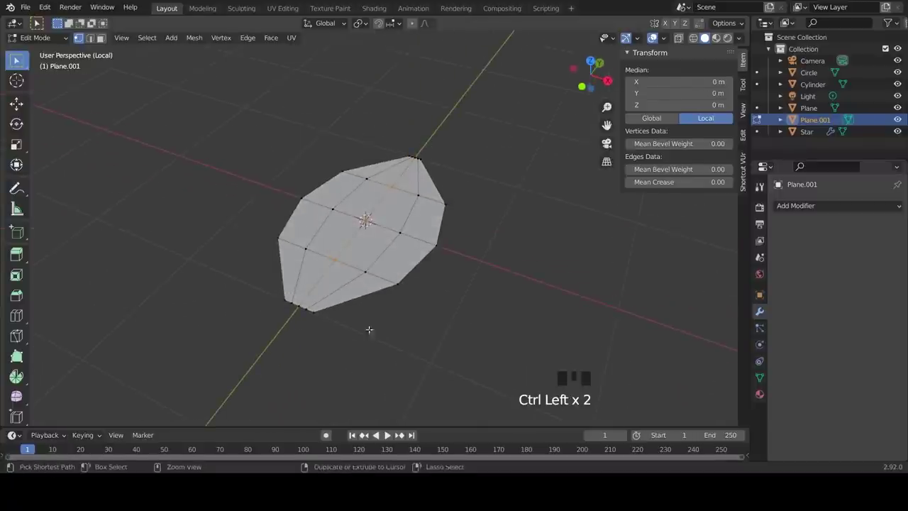
{"action": "middle_click_drag", "start_coordinate": [314, 324], "coordinate": [432, 312]}
{"action": "scroll", "coordinate": [518, 318], "scroll_direction": "up", "scroll_amount": 2}
{"action": "key", "text": "g"}
{"action": "key", "text": "z"}
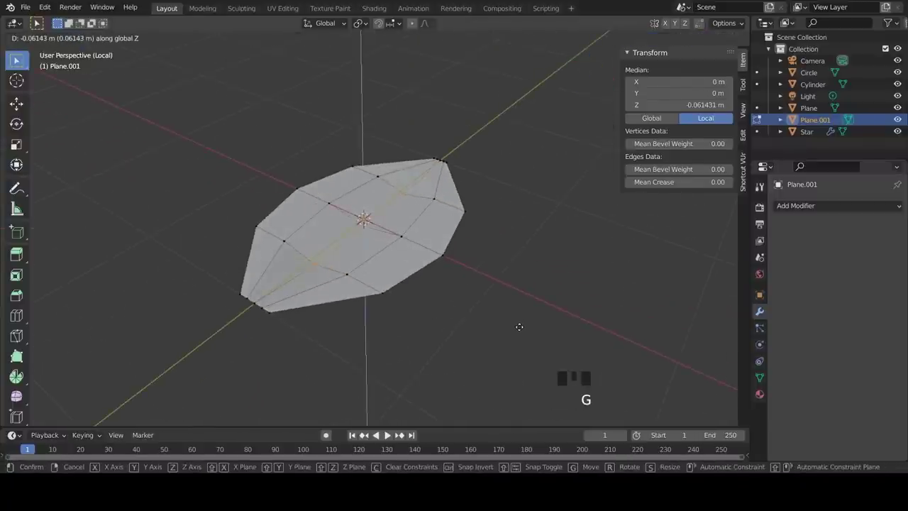
{"action": "left_click", "coordinate": [519, 329]}
Step: Raise the two vertices flanking the leaf's center point slightly along Z
{"action": "middle_click_drag", "start_coordinate": [518, 328], "coordinate": [397, 271]}
{"action": "left_click", "coordinate": [334, 200]}
{"action": "left_click", "coordinate": [397, 236], "text": "shift"}
{"action": "key", "text": "g"}
{"action": "key", "text": "z"}
{"action": "left_click", "coordinate": [562, 285]}
Step: Lower the leaf's far tip about 0.11 m and its near end about 0.04 m along Z
{"action": "left_click_drag", "start_coordinate": [423, 155], "coordinate": [486, 179]}
{"action": "key", "text": "g"}
{"action": "key", "text": "z"}
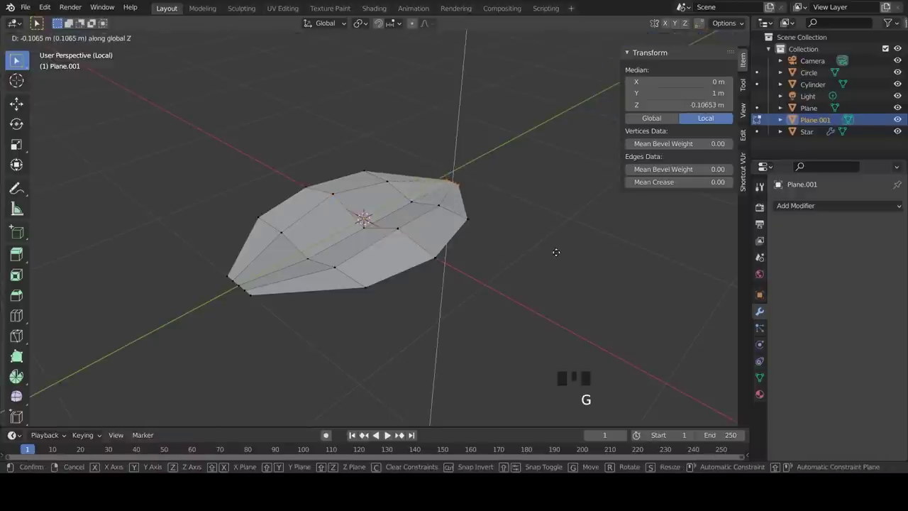
{"action": "left_click", "coordinate": [559, 249]}
{"action": "left_click_drag", "start_coordinate": [216, 263], "coordinate": [277, 319]}
{"action": "key", "text": "g"}
{"action": "key", "text": "z"}
{"action": "left_click", "coordinate": [285, 328]}
{"action": "middle_click_drag", "start_coordinate": [286, 329], "coordinate": [381, 315]}
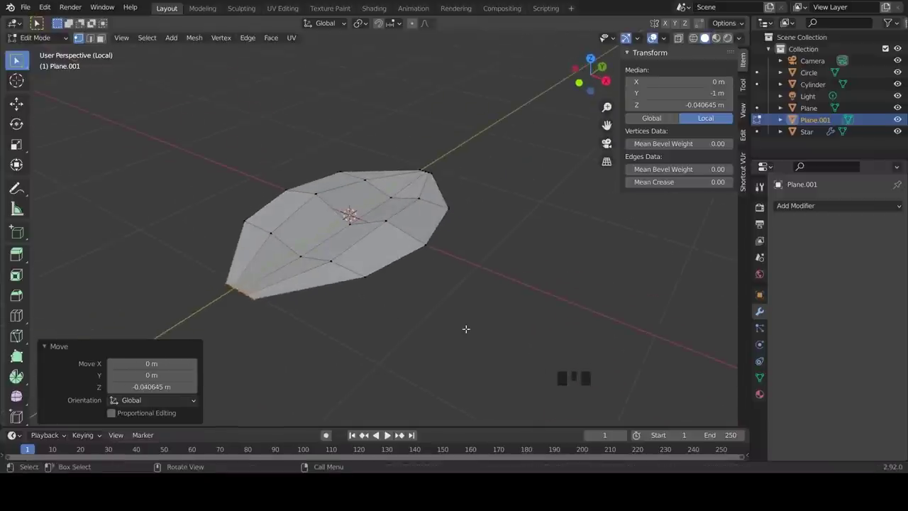
Step: Return to the full scene and move the leaf beside the cream on top of the cake, at X 1.35 m and Z 3.969 m
{"action": "key", "text": "slash"}
{"action": "key", "text": "Tab"}
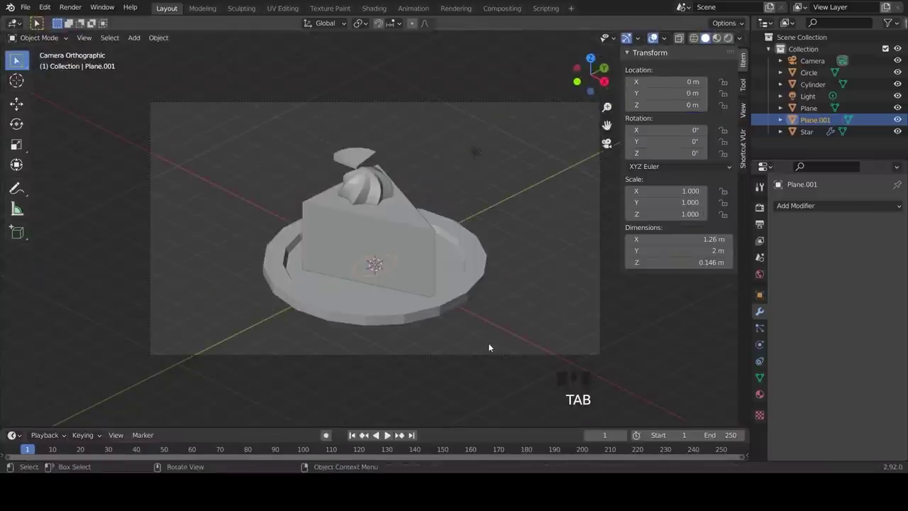
{"action": "key", "text": "g"}
{"action": "left_click", "coordinate": [491, 245]}
{"action": "key", "text": "g"}
{"action": "key", "text": "x"}
{"action": "left_click", "coordinate": [520, 272]}
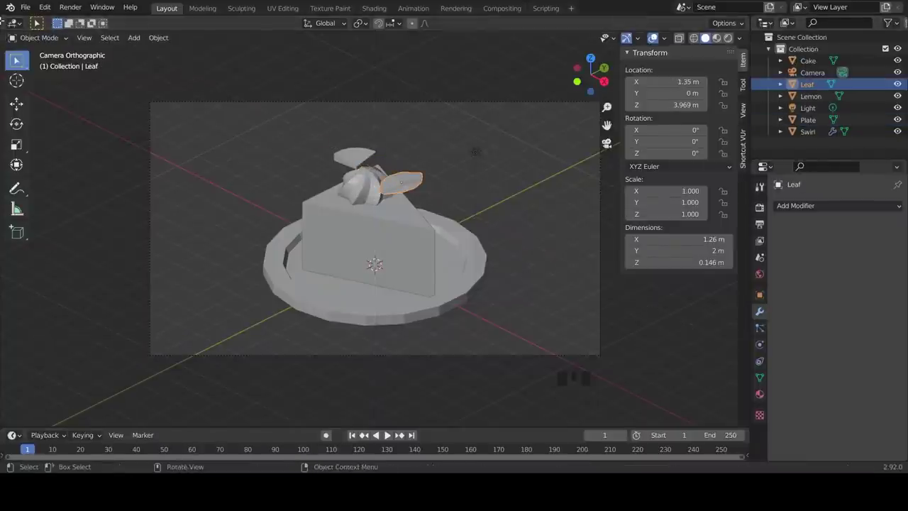
Step: Split the 3D viewport and turn the new area into an Image Editor
{"action": "left_click_drag", "start_coordinate": [2, 19], "coordinate": [312, 256]}
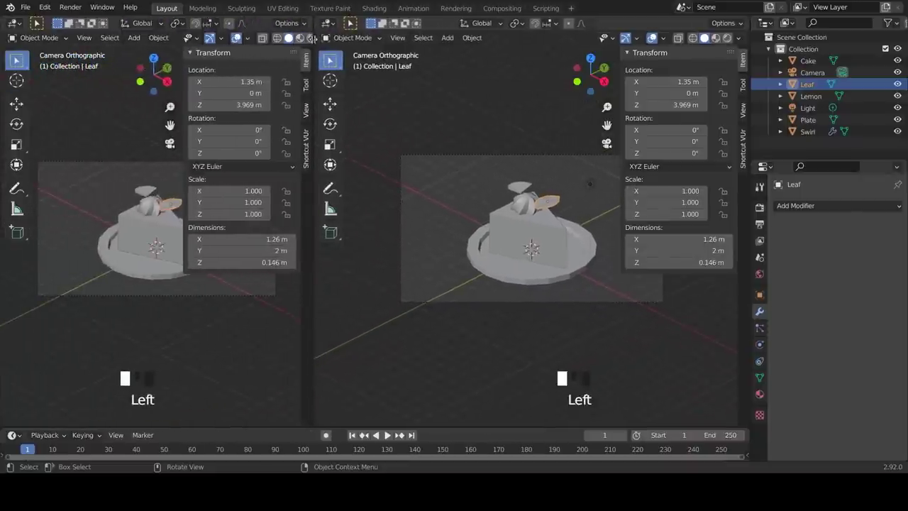
{"action": "key", "text": "n"}
{"action": "left_click", "coordinate": [15, 22]}
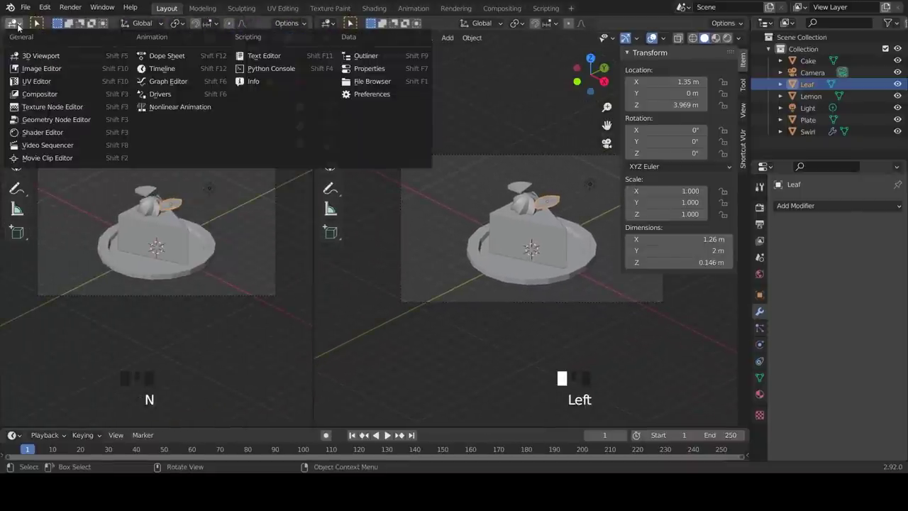
{"action": "left_click", "coordinate": [39, 68]}
Step: Create a blank 2048 × 2048 px image named lemoncake_texture
{"action": "left_click", "coordinate": [135, 24]}
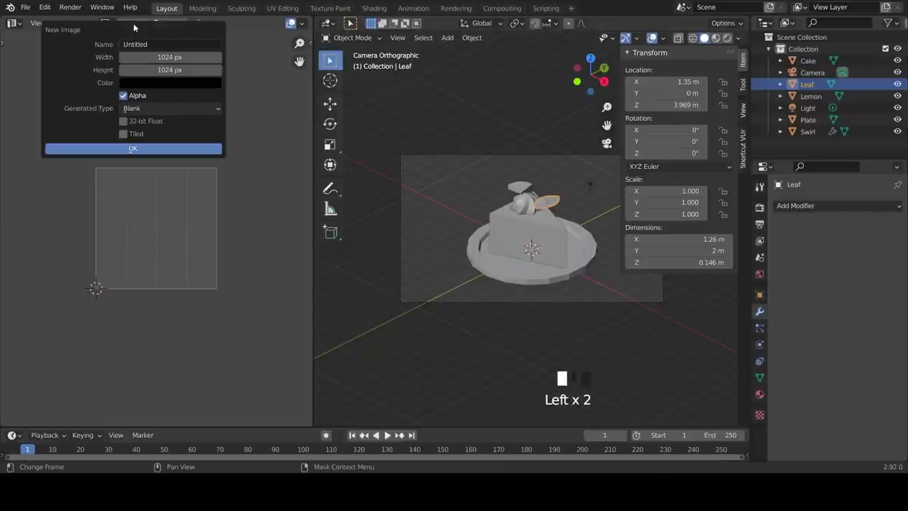
{"action": "left_click", "coordinate": [138, 44]}
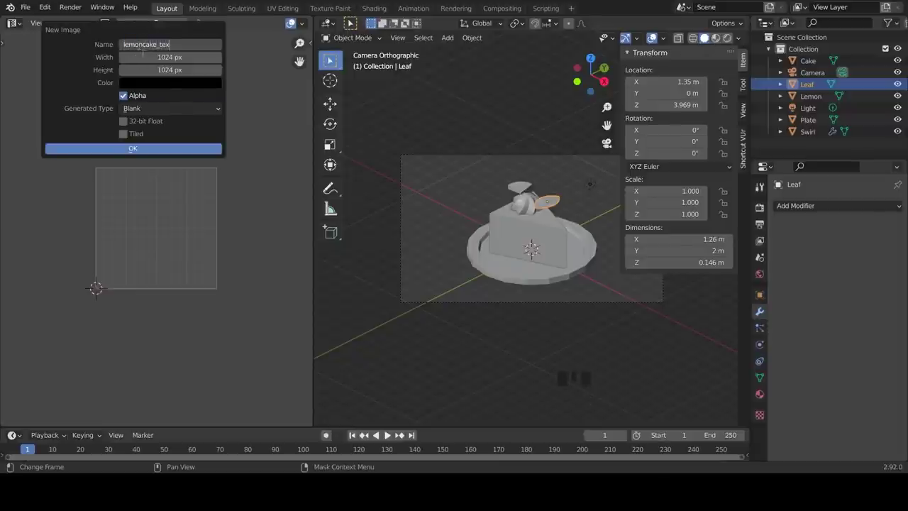
{"action": "left_click", "coordinate": [164, 58]}
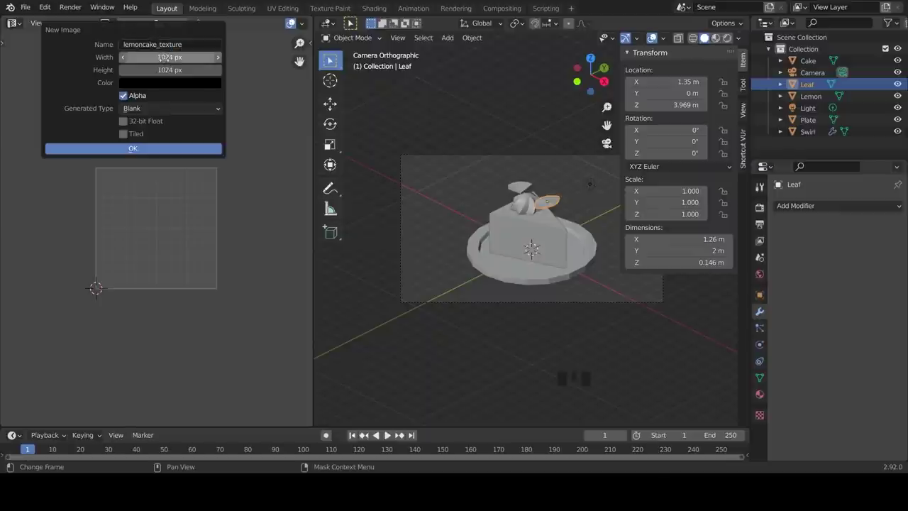
{"action": "left_click", "coordinate": [166, 71]}
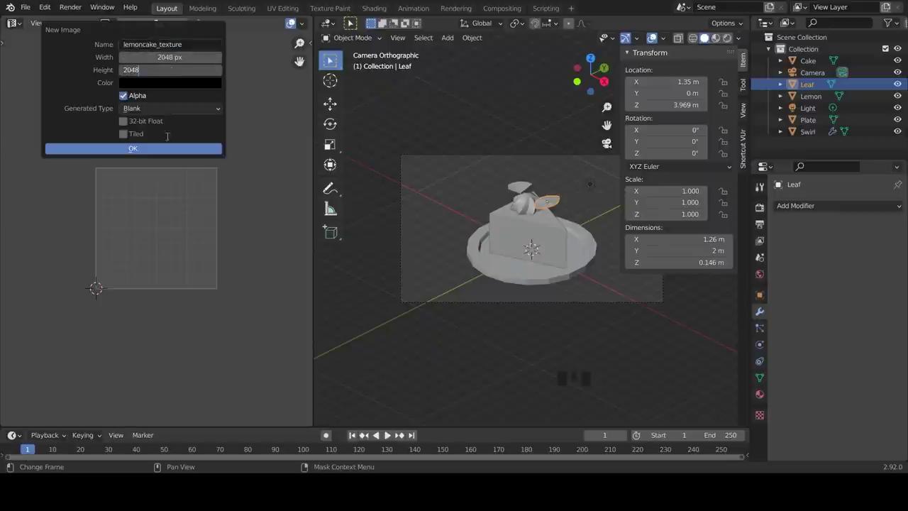
{"action": "left_click", "coordinate": [164, 148]}
{"action": "scroll", "coordinate": [183, 152], "scroll_direction": "down", "scroll_amount": 7}
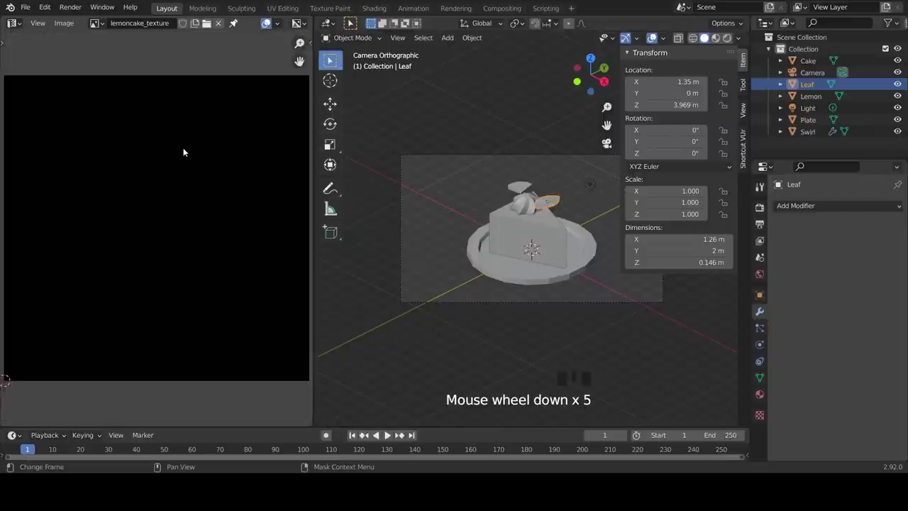
{"action": "scroll", "coordinate": [183, 152], "scroll_direction": "up", "scroll_amount": 1}
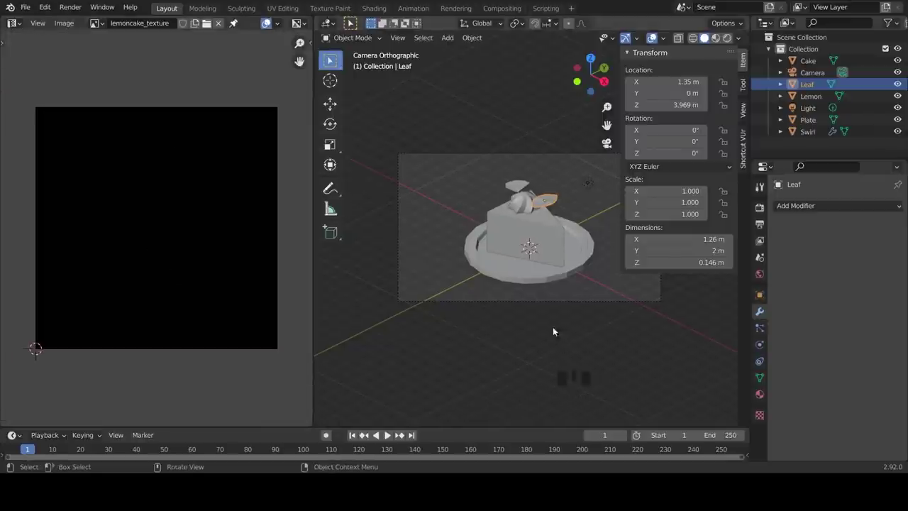
Step: Mark the edge loop around the plate's outer rim as a UV seam
{"action": "left_click", "coordinate": [532, 268]}
{"action": "key", "text": "Tab"}
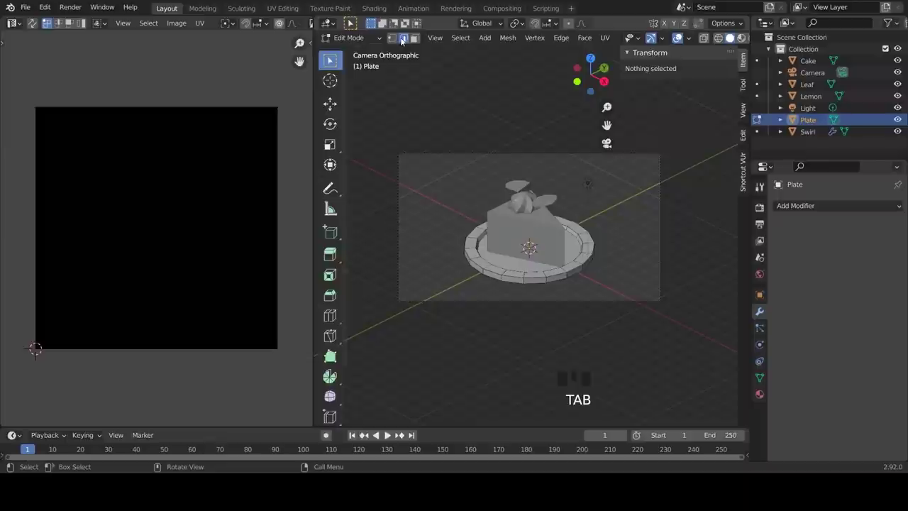
{"action": "left_click", "coordinate": [533, 275]}
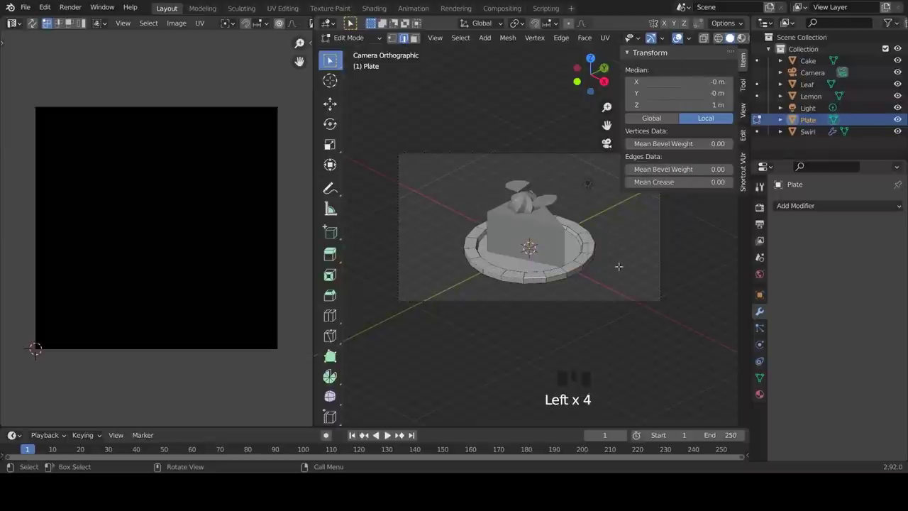
{"action": "key", "text": "u"}
{"action": "left_click", "coordinate": [604, 237]}
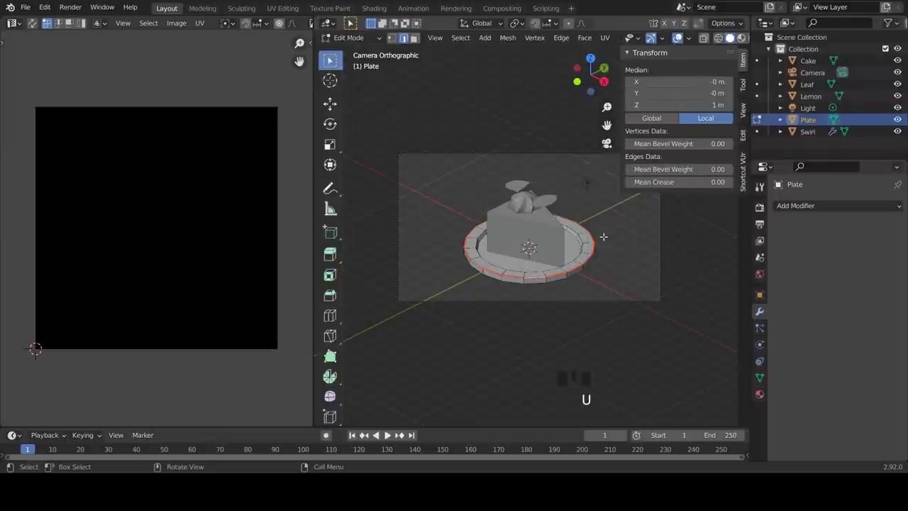
{"action": "key", "text": "Tab"}
Step: Isolate the cake mesh and mark seams around its triangular top face
{"action": "left_click", "coordinate": [553, 254]}
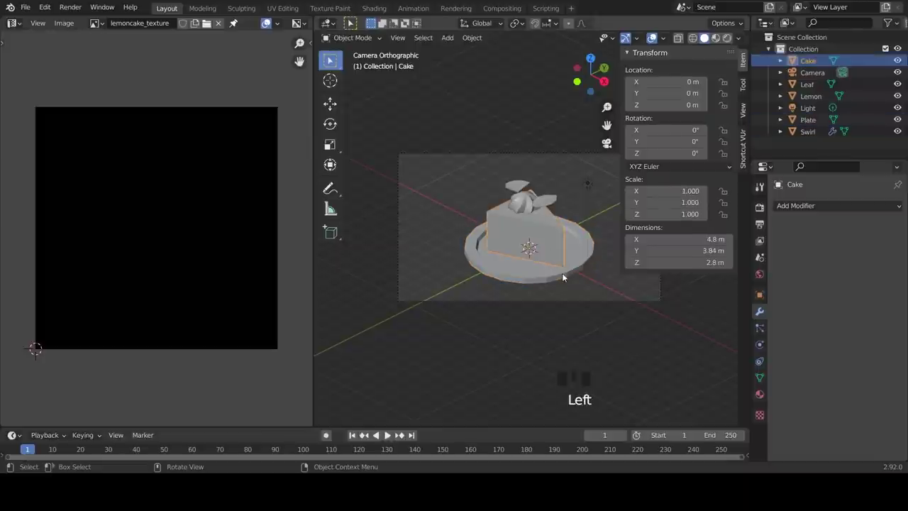
{"action": "key", "text": "Tab"}
{"action": "scroll", "coordinate": [561, 274], "scroll_direction": "up", "scroll_amount": 1}
{"action": "key", "text": "slash"}
{"action": "scroll", "coordinate": [562, 274], "scroll_direction": "down", "scroll_amount": 2}
{"action": "left_click", "coordinate": [414, 40]}
{"action": "left_click", "coordinate": [506, 166]}
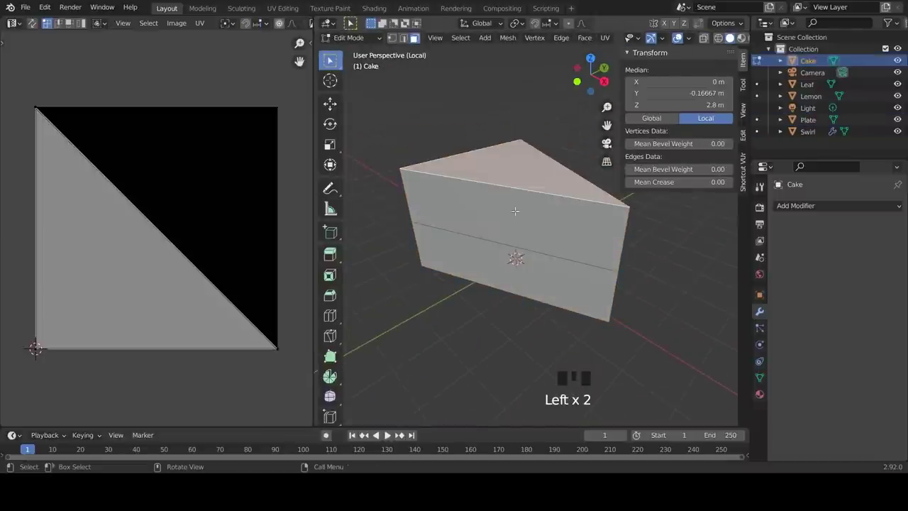
{"action": "middle_click_drag", "start_coordinate": [541, 226], "coordinate": [515, 257]}
{"action": "key", "text": "u"}
{"action": "left_click", "coordinate": [650, 237]}
Step: Mark seams around the cake's triangular bottom face
{"action": "scroll", "coordinate": [541, 245], "scroll_direction": "down", "scroll_amount": 1}
{"action": "left_click", "coordinate": [515, 258]}
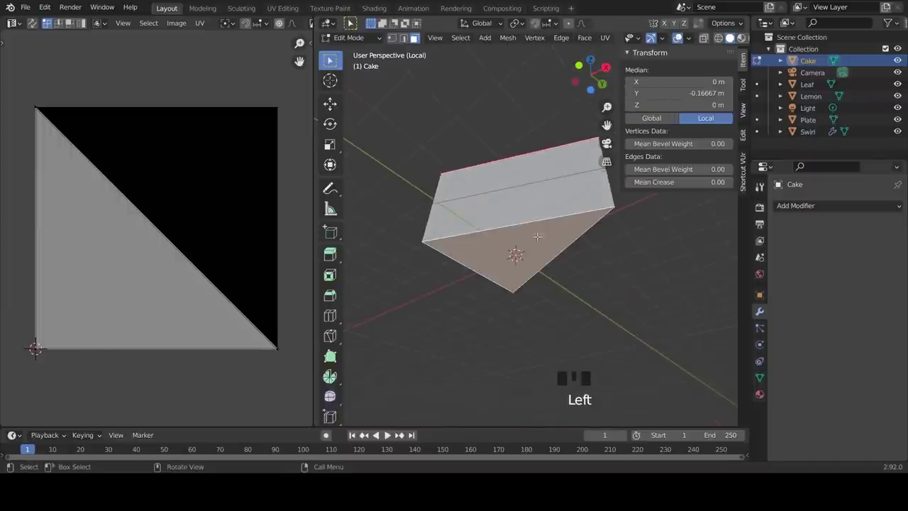
{"action": "key", "text": "u"}
{"action": "left_click", "coordinate": [618, 263]}
{"action": "middle_click_drag", "start_coordinate": [619, 263], "coordinate": [509, 235]}
Step: Mark the two vertical edge segments at one back corner of the cake as seams and return to the full scene in Object Mode
{"action": "middle_click_drag", "start_coordinate": [408, 170], "coordinate": [477, 261]}
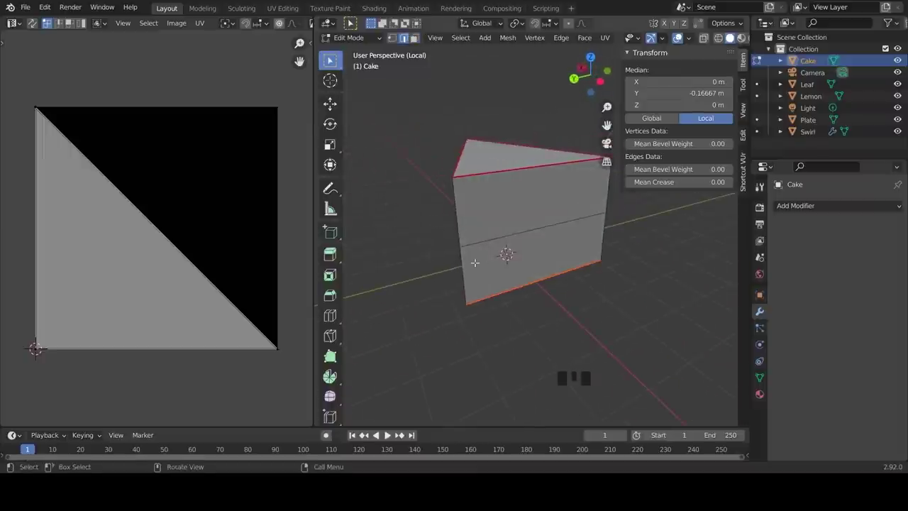
{"action": "left_click", "coordinate": [476, 262]}
{"action": "left_click", "coordinate": [474, 217], "text": "shift"}
{"action": "key", "text": "u"}
{"action": "left_click", "coordinate": [567, 276]}
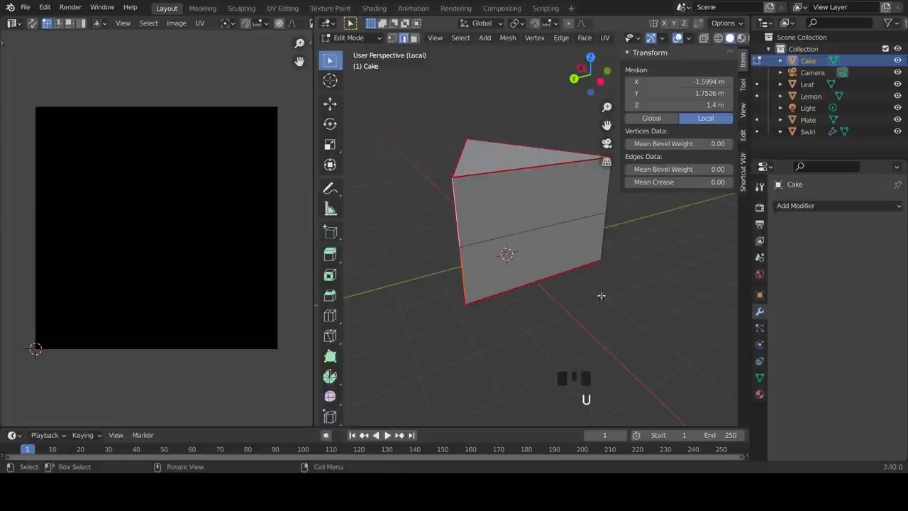
{"action": "key", "text": "KP_0"}
{"action": "key", "text": "KP_Divide"}
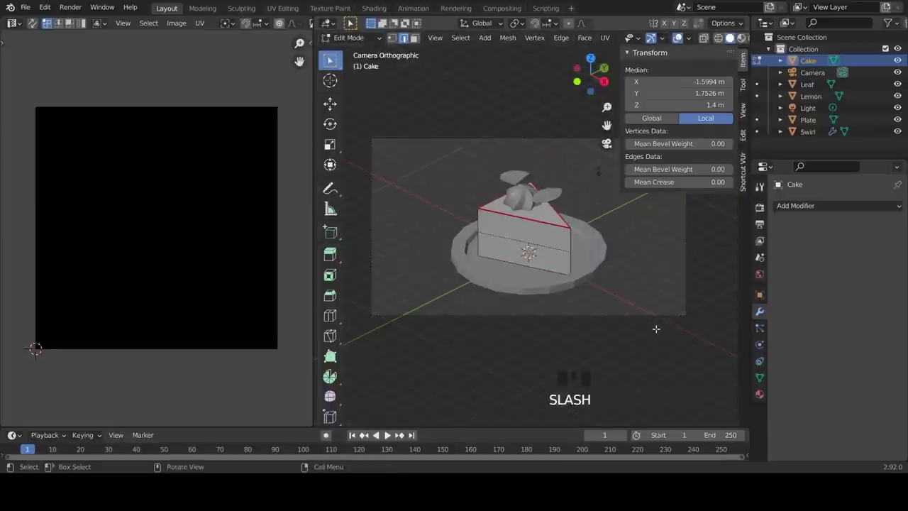
{"action": "key", "text": "Tab"}
Step: Isolate the cream swirl in Edit Mode and turn off its Subdivision modifier's viewport display
{"action": "scroll", "coordinate": [504, 267], "scroll_direction": "up", "scroll_amount": 2}
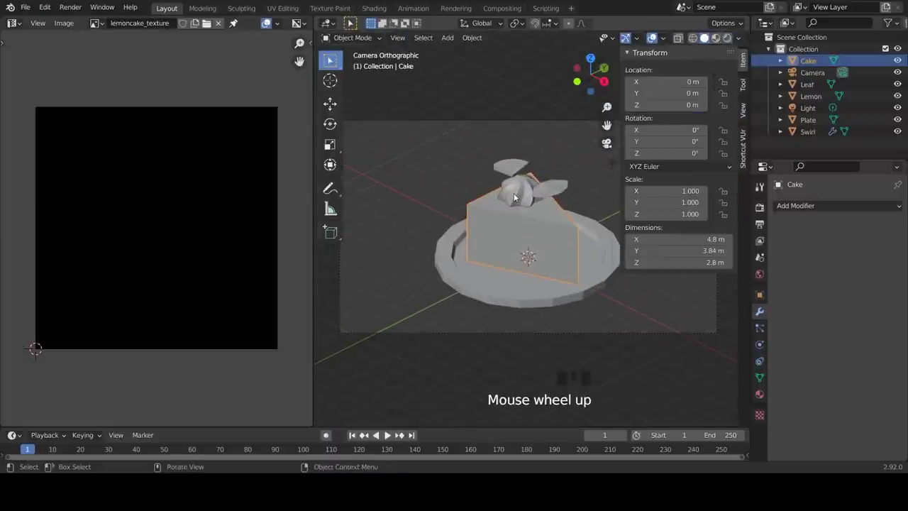
{"action": "left_click", "coordinate": [515, 196]}
{"action": "key", "text": "Tab"}
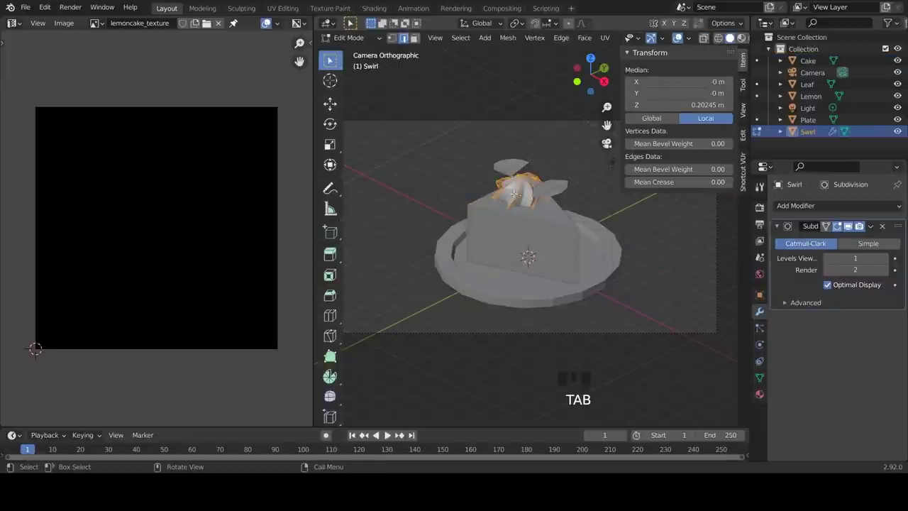
{"action": "scroll", "coordinate": [514, 194], "scroll_direction": "up", "scroll_amount": 1}
{"action": "key", "text": "KP_Divide"}
{"action": "scroll", "coordinate": [514, 194], "scroll_direction": "down", "scroll_amount": 2}
{"action": "left_click", "coordinate": [849, 226]}
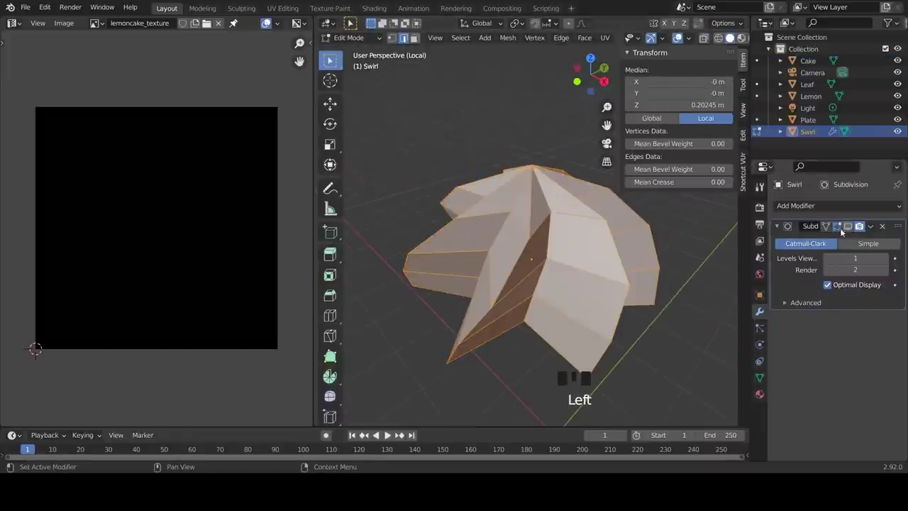
Step: Mark a seam along one edge path running between the swirl's base and its peak
{"action": "middle_click_drag", "start_coordinate": [475, 186], "coordinate": [396, 63]}
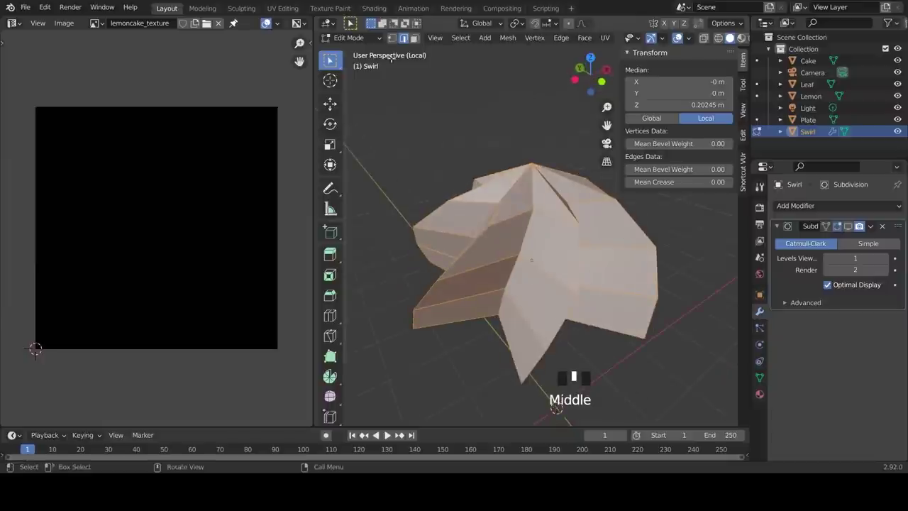
{"action": "left_click", "coordinate": [501, 304]}
{"action": "left_click", "coordinate": [538, 196], "text": "ctrl"}
{"action": "middle_click_drag", "start_coordinate": [537, 196], "coordinate": [525, 255]}
{"action": "left_click", "coordinate": [525, 256], "text": "ctrl"}
{"action": "left_click", "coordinate": [461, 298], "text": "ctrl"}
{"action": "key", "text": "u"}
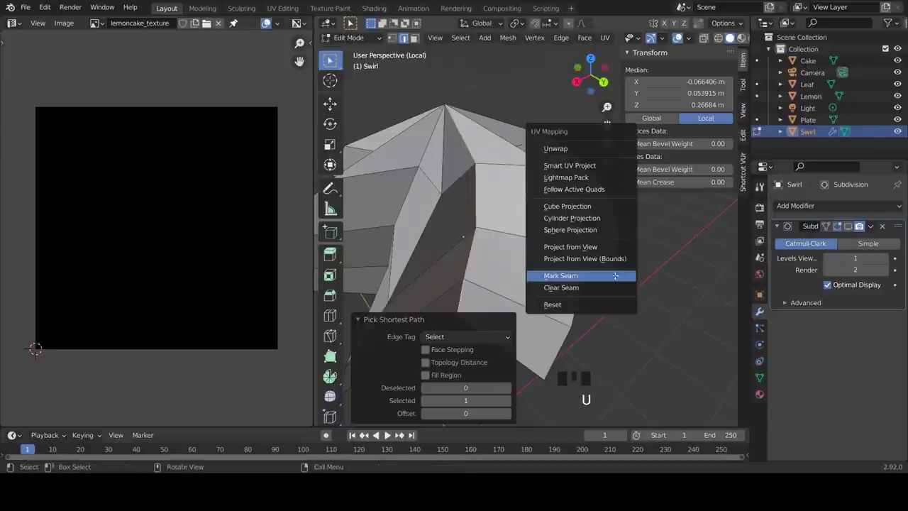
{"action": "left_click", "coordinate": [615, 275]}
Step: Mark seams around the swirl's star-shaped base outline and return to the full scene in Object Mode with its subdivision displayed
{"action": "scroll", "coordinate": [596, 272], "scroll_direction": "down", "scroll_amount": 1}
{"action": "scroll", "coordinate": [595, 271], "scroll_direction": "down", "scroll_amount": 2}
{"action": "middle_click_drag", "start_coordinate": [598, 348], "coordinate": [502, 232]}
{"action": "left_click", "coordinate": [515, 234], "text": "alt"}
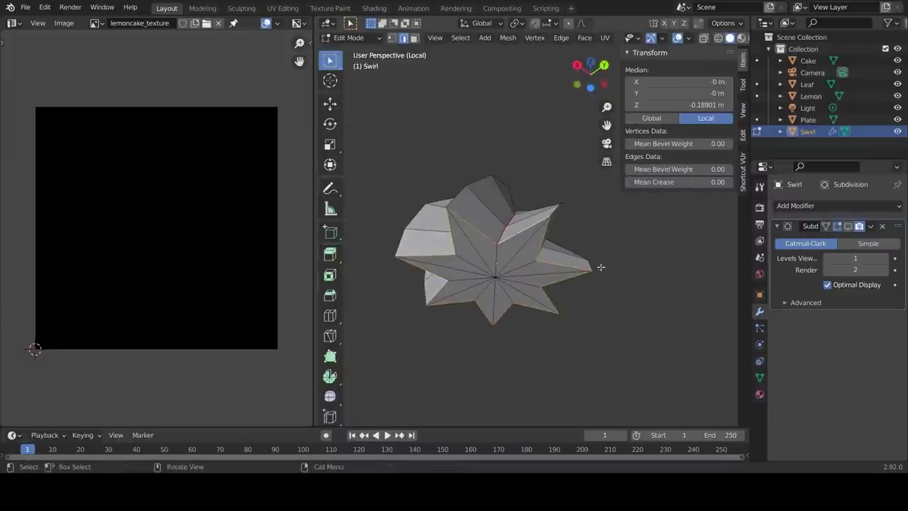
{"action": "key", "text": "u"}
{"action": "left_click", "coordinate": [574, 379]}
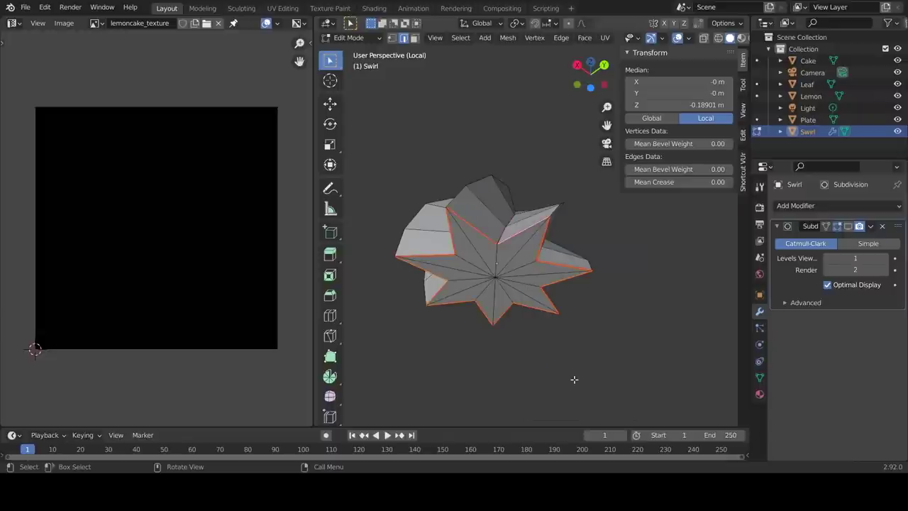
{"action": "key", "text": "slash"}
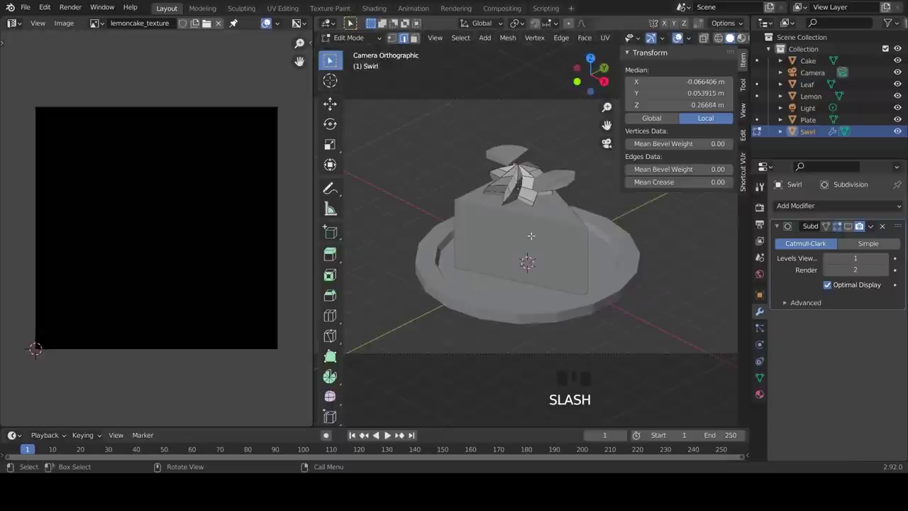
{"action": "left_click", "coordinate": [537, 199]}
{"action": "key", "text": "Tab"}
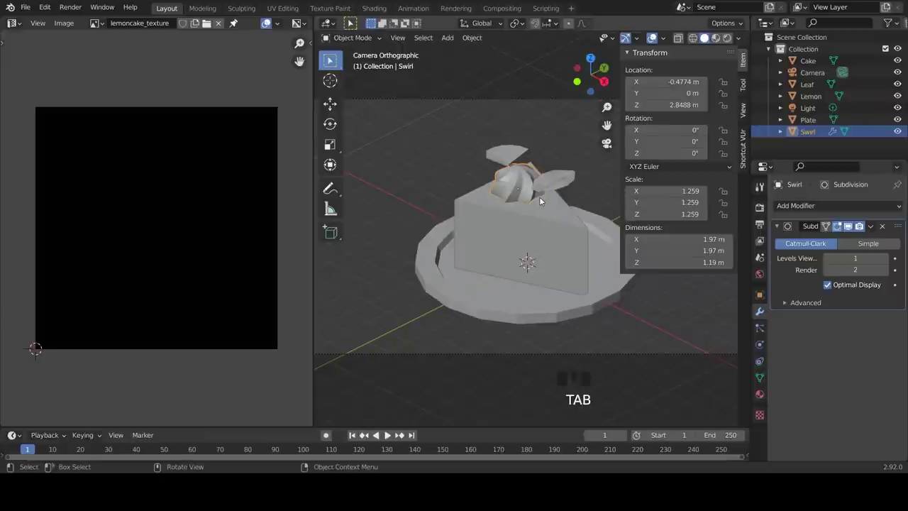
Step: Isolate the lemon slice in Edit Mode and mark a seam around the outline of its top face
{"action": "left_click", "coordinate": [512, 156]}
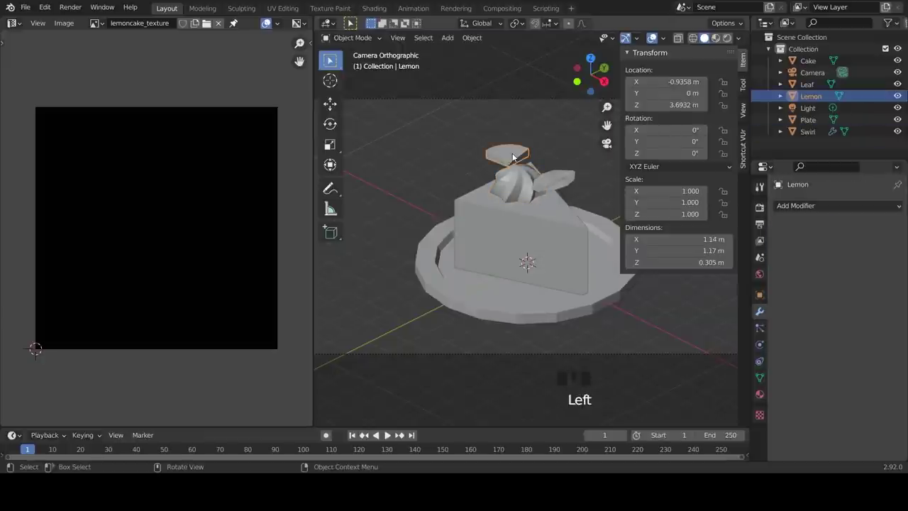
{"action": "key", "text": "slash"}
{"action": "scroll", "coordinate": [515, 183], "scroll_direction": "down", "scroll_amount": 2}
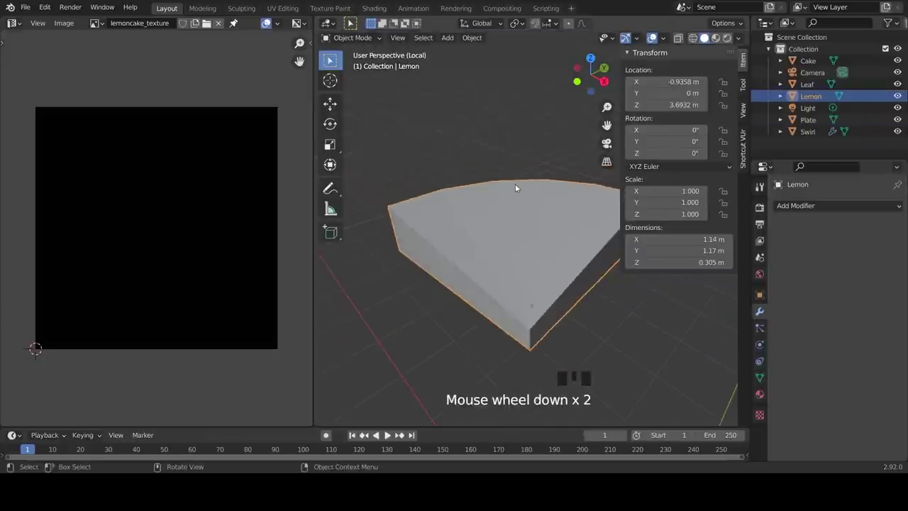
{"action": "key", "text": "Tab"}
{"action": "left_click", "coordinate": [461, 267]}
{"action": "left_click", "coordinate": [431, 193], "text": "ctrl"}
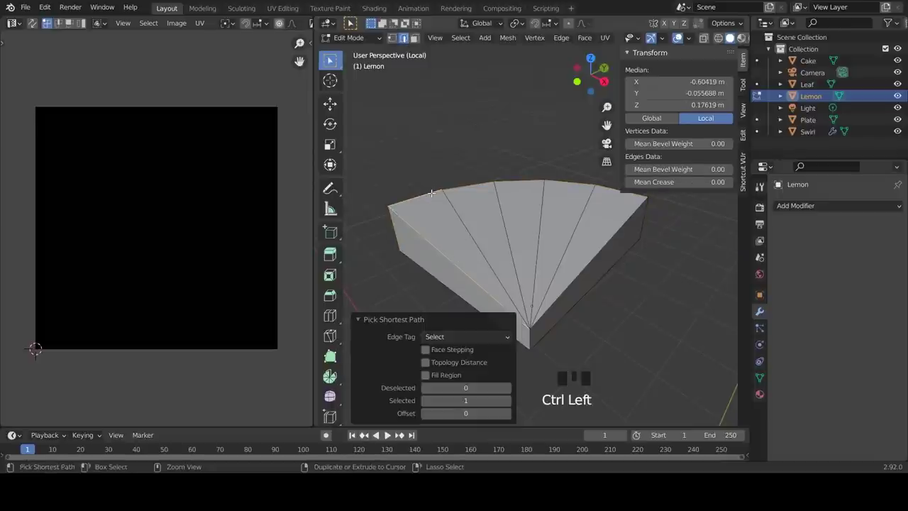
{"action": "left_click", "coordinate": [605, 187], "text": "ctrl"}
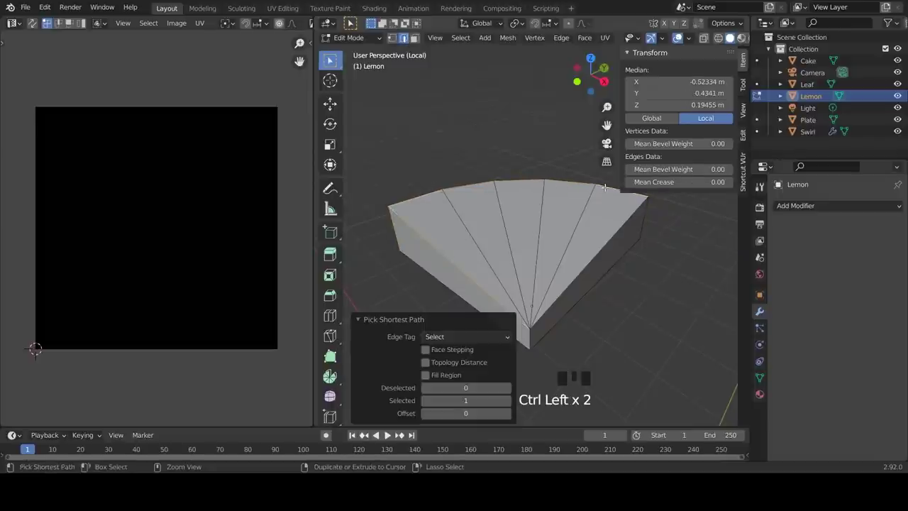
{"action": "key", "text": "u"}
{"action": "left_click", "coordinate": [663, 296]}
Step: Mark a seam around the outline of the lemon slice's bottom face
{"action": "middle_click_drag", "start_coordinate": [664, 296], "coordinate": [476, 199]}
{"action": "left_click", "coordinate": [412, 286]}
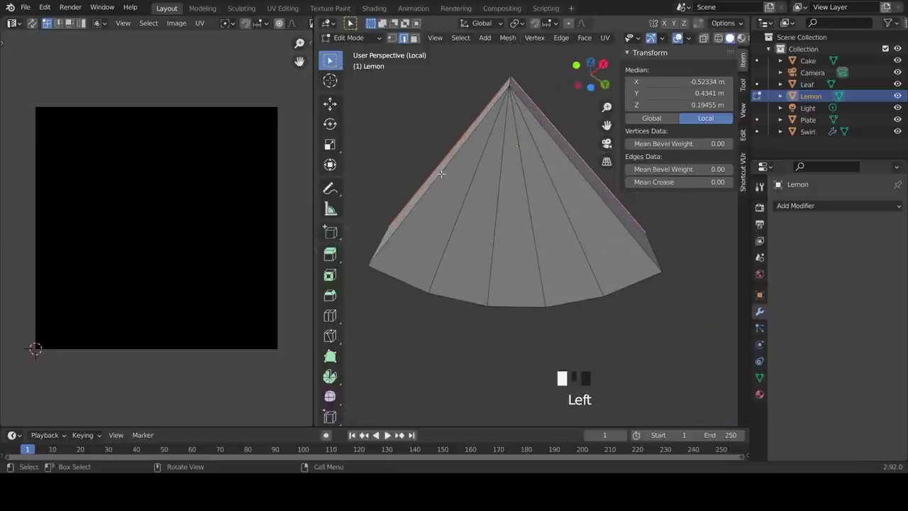
{"action": "left_click", "coordinate": [596, 287], "text": "ctrl"}
{"action": "left_click", "coordinate": [624, 285], "text": "ctrl"}
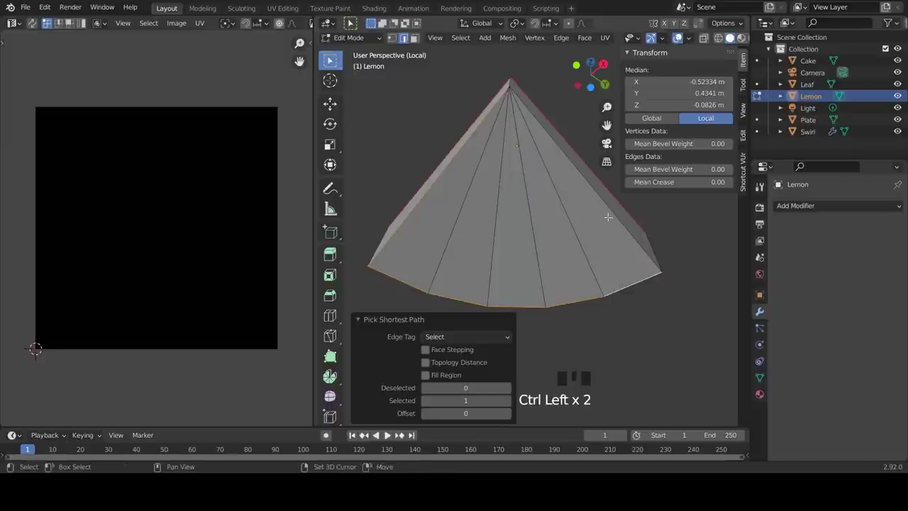
{"action": "left_click", "coordinate": [614, 214], "text": "shift"}
{"action": "key", "text": "u"}
{"action": "left_click", "coordinate": [571, 197]}
Step: Mark the short vertical edge at the lemon slice's tip as a seam and return to the full scene in Object Mode
{"action": "middle_click_drag", "start_coordinate": [535, 132], "coordinate": [526, 309]}
{"action": "left_click", "coordinate": [526, 309]}
{"action": "key", "text": "u"}
{"action": "left_click", "coordinate": [551, 267]}
{"action": "scroll", "coordinate": [596, 331], "scroll_direction": "down", "scroll_amount": 1}
{"action": "key", "text": "slash"}
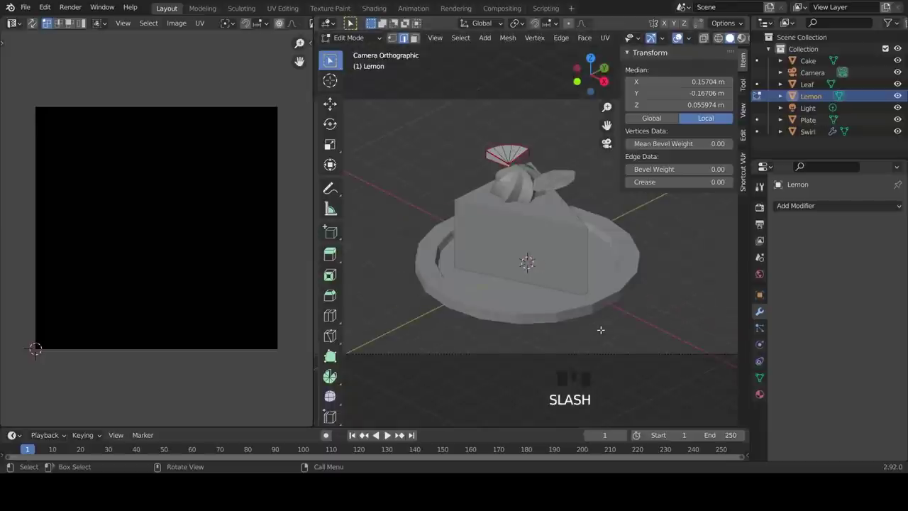
{"action": "key", "text": "Tab"}
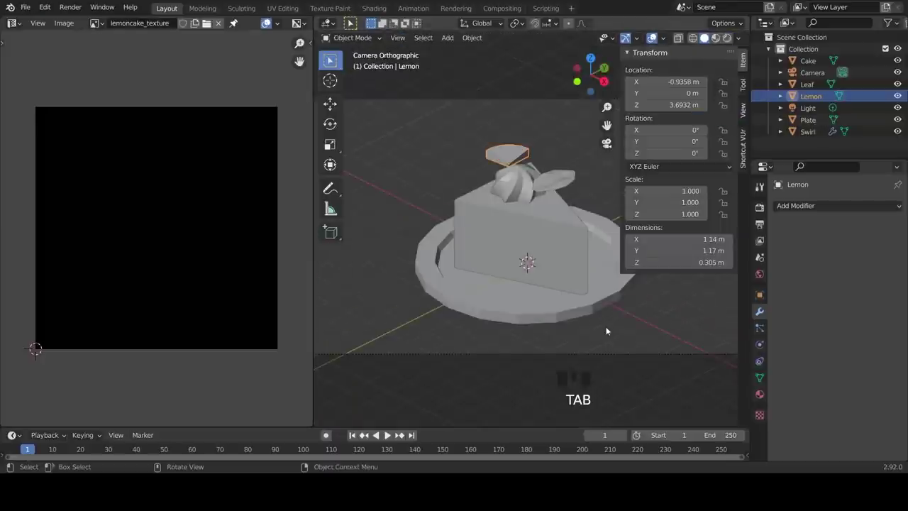
Step: Select the lemon, swirl, leaf, cake and plate together and unwrap their meshes in Edit Mode
{"action": "left_click", "coordinate": [522, 180], "text": "shift"}
{"action": "left_click", "coordinate": [554, 178], "text": "shift"}
{"action": "left_click", "coordinate": [548, 238], "text": "shift"}
{"action": "left_click", "coordinate": [475, 292], "text": "shift"}
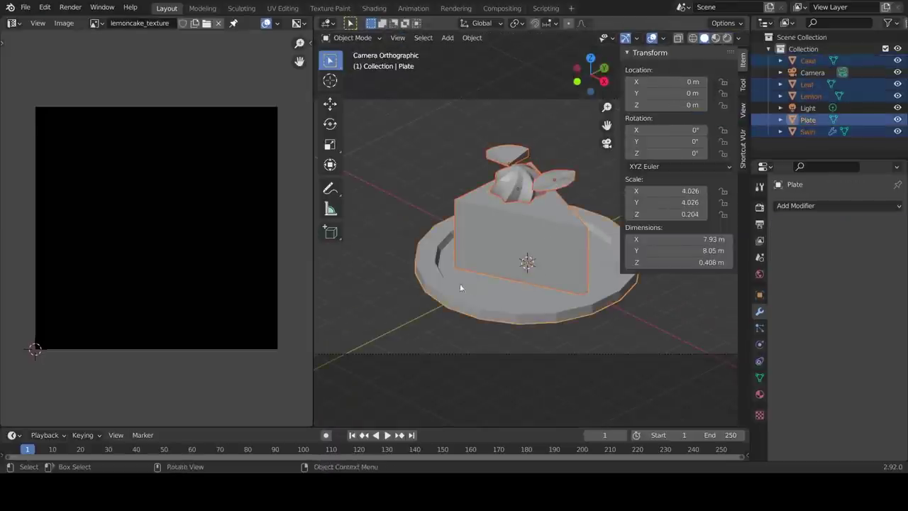
{"action": "key", "text": "Tab"}
{"action": "key", "text": "u"}
{"action": "left_click", "coordinate": [395, 53]}
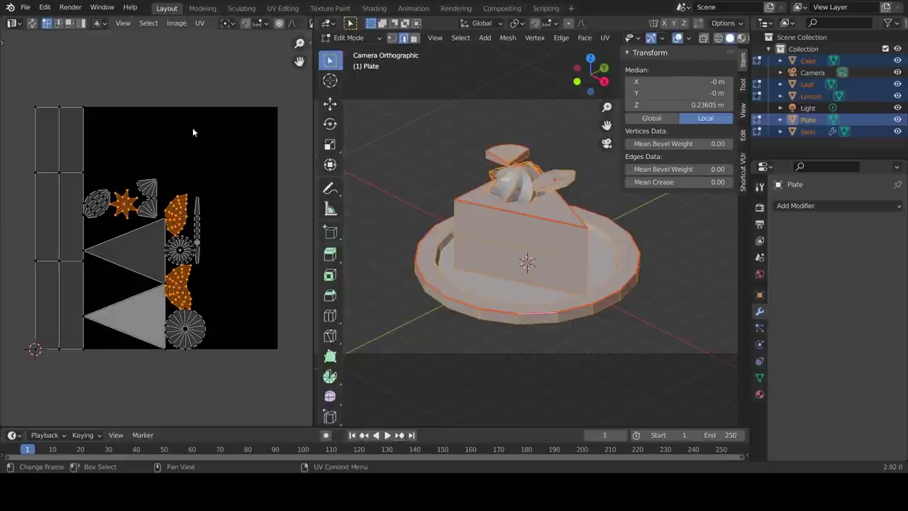
Step: Move the narrow strip UV island to the upper-right corner of the texture and enlarge it
{"action": "left_click", "coordinate": [196, 227]}
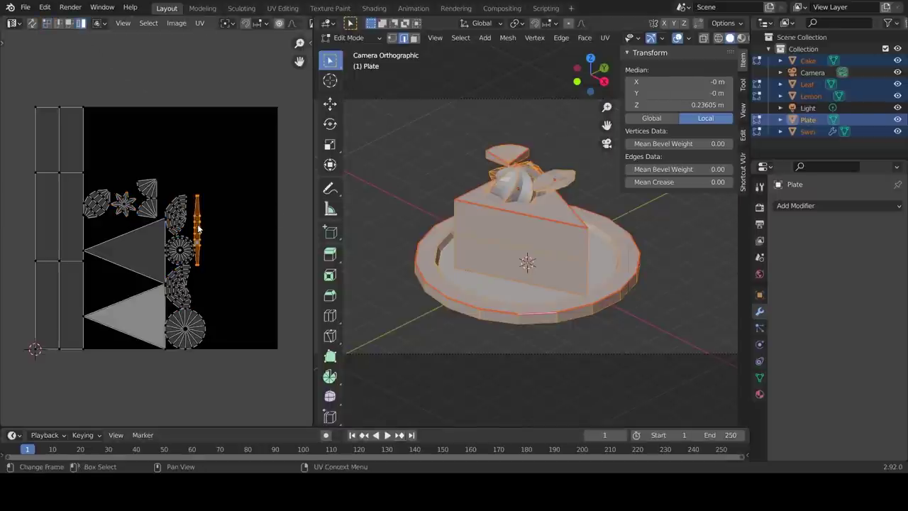
{"action": "key", "text": "g"}
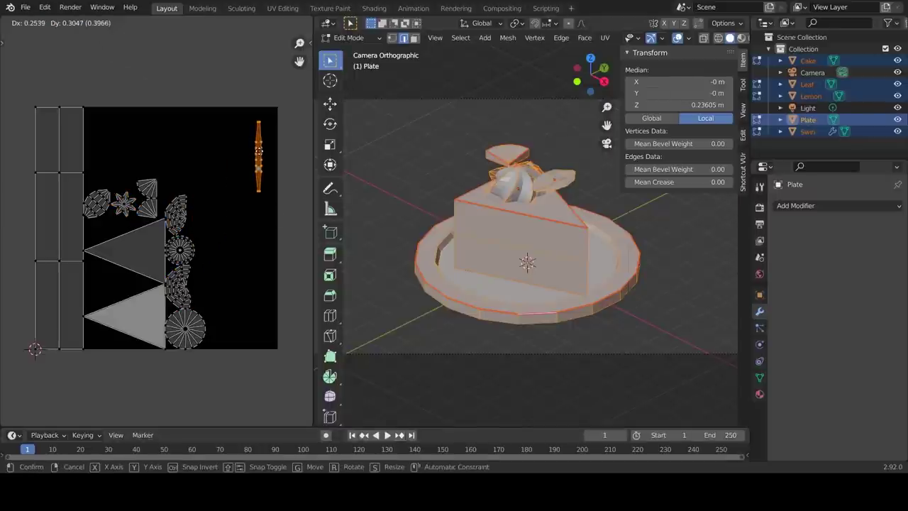
{"action": "left_click", "coordinate": [258, 150]}
{"action": "key", "text": "s"}
{"action": "left_click", "coordinate": [278, 189]}
{"action": "key", "text": "g"}
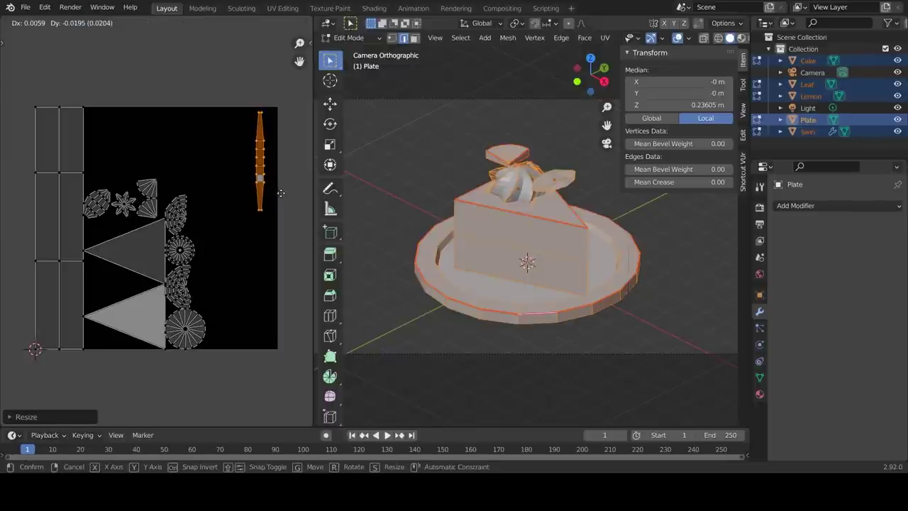
{"action": "left_click", "coordinate": [283, 192]}
Step: Place the oval leaf island beside the narrow strip, rotate it upright and enlarge it
{"action": "left_click", "coordinate": [96, 207]}
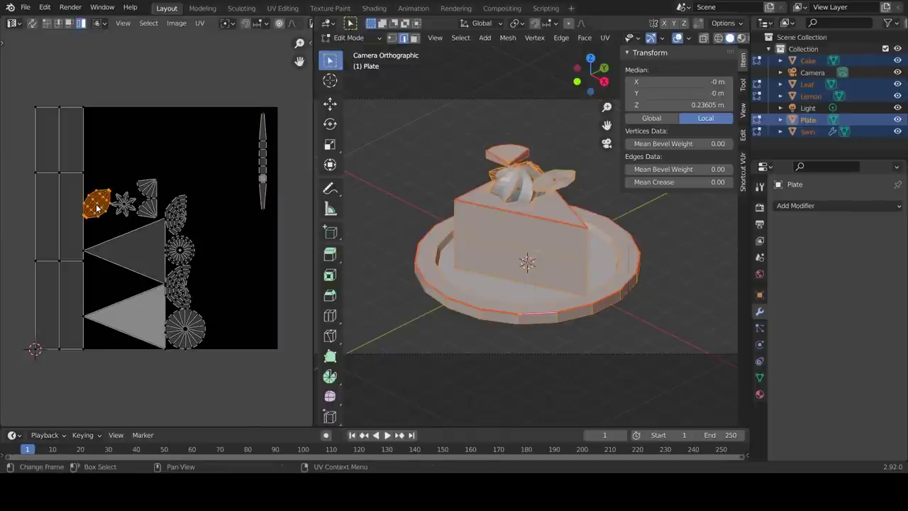
{"action": "key", "text": "g"}
{"action": "left_click", "coordinate": [274, 202]}
{"action": "key", "text": "r"}
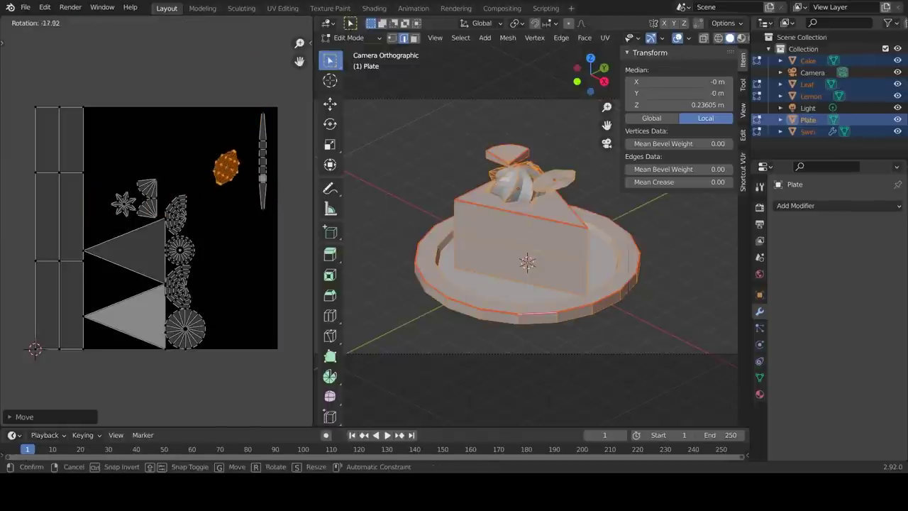
{"action": "key", "text": "Return"}
{"action": "key", "text": "s"}
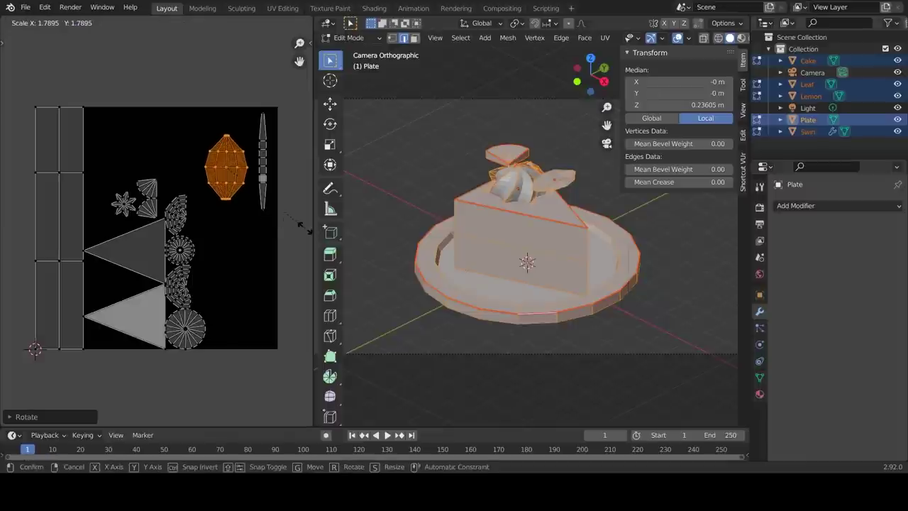
{"action": "left_click", "coordinate": [7, 233]}
Step: Move the upper lemon wedge island below the leaf island, rotate it and enlarge it
{"action": "left_click", "coordinate": [146, 193]}
{"action": "key", "text": "g"}
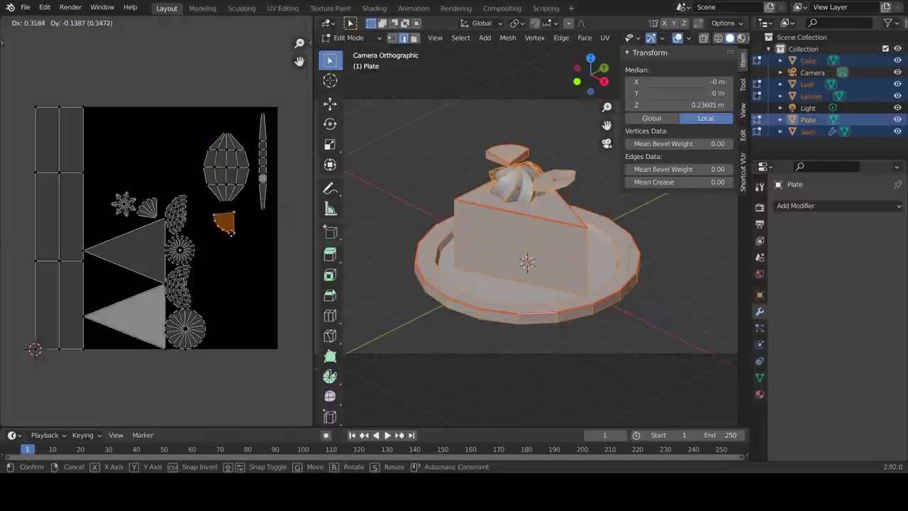
{"action": "left_click", "coordinate": [279, 254]}
{"action": "key", "text": "r"}
{"action": "left_click", "coordinate": [281, 257]}
{"action": "key", "text": "s"}
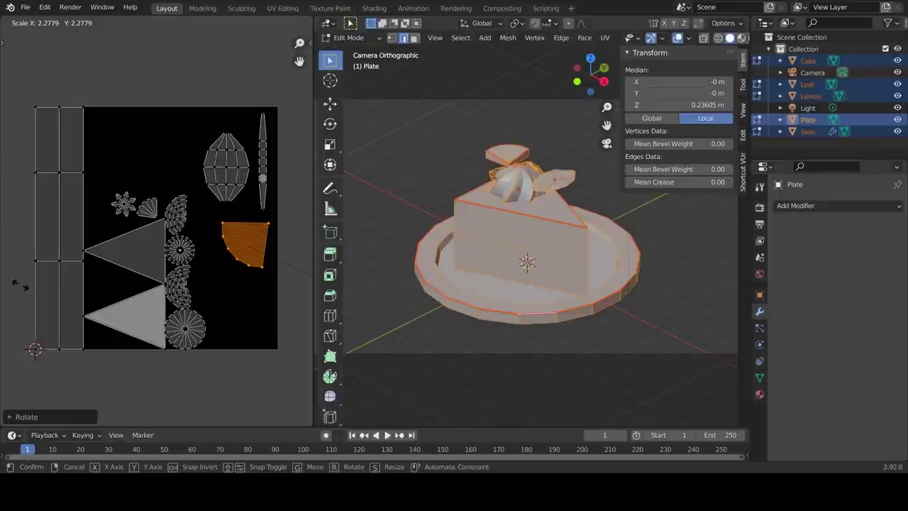
{"action": "left_click", "coordinate": [17, 281]}
Step: Move the other lemon wedge island to the texture's lower-right corner, rotate it to match the first and enlarge it
{"action": "left_click", "coordinate": [148, 210]}
{"action": "key", "text": "g"}
{"action": "left_click", "coordinate": [268, 320]}
{"action": "key", "text": "r"}
{"action": "key", "text": "Return"}
{"action": "key", "text": "s"}
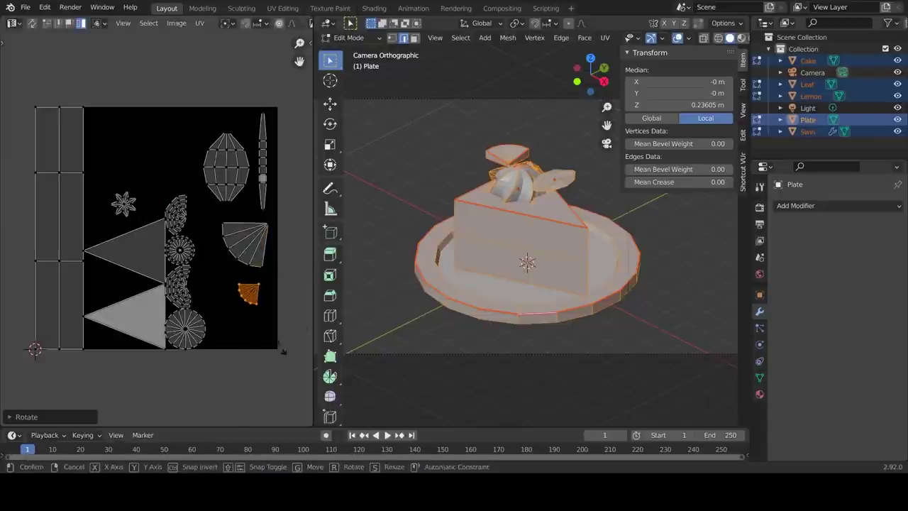
{"action": "key", "text": "Return"}
{"action": "key", "text": "g"}
{"action": "left_click", "coordinate": [256, 360]}
{"action": "key", "text": "s"}
{"action": "left_click", "coordinate": [257, 362]}
Step: Enlarge the first lemon wedge island slightly and reposition it above the second one
{"action": "left_click", "coordinate": [265, 270]}
{"action": "key", "text": "s"}
{"action": "left_click", "coordinate": [268, 271]}
{"action": "key", "text": "g"}
{"action": "left_click", "coordinate": [266, 275]}
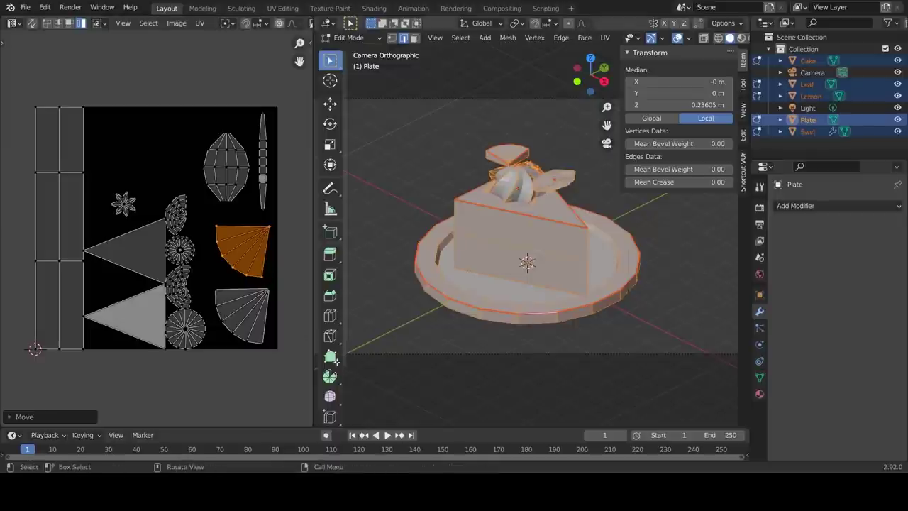
Step: Check with synced face selection which rows of the rectangular UV island belong to the cake's upper and lower side layers
{"action": "left_click", "coordinate": [32, 25]}
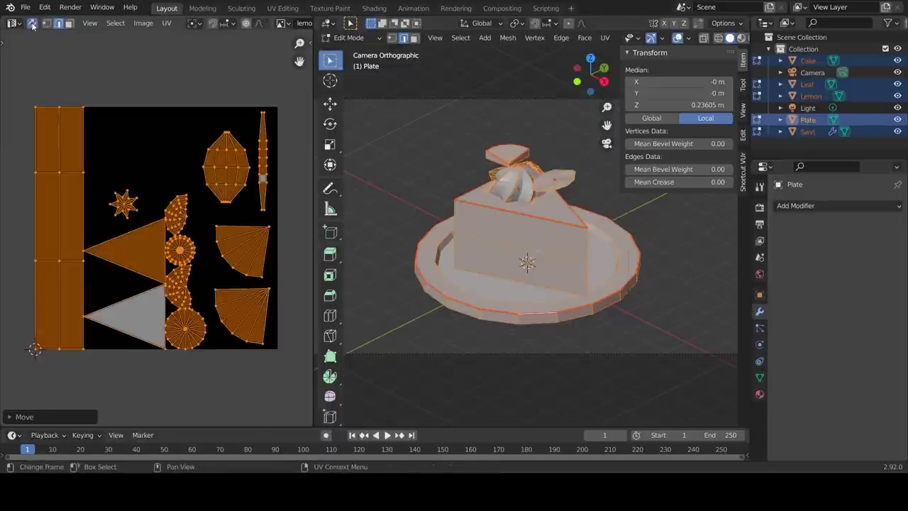
{"action": "left_click", "coordinate": [71, 26]}
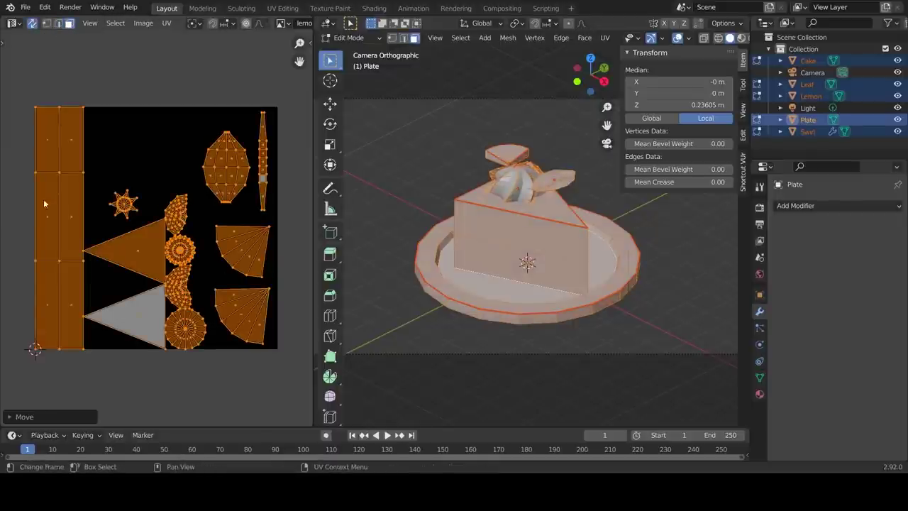
{"action": "left_click", "coordinate": [43, 223]}
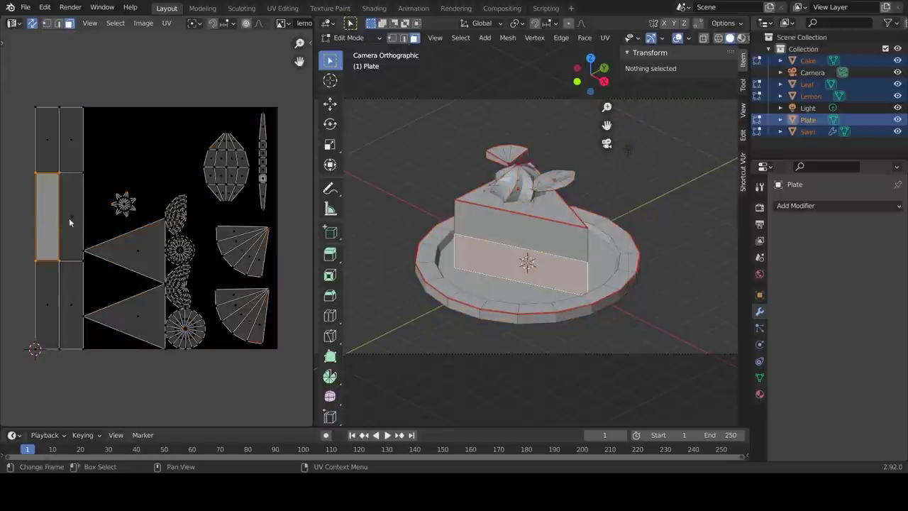
{"action": "left_click", "coordinate": [76, 217]}
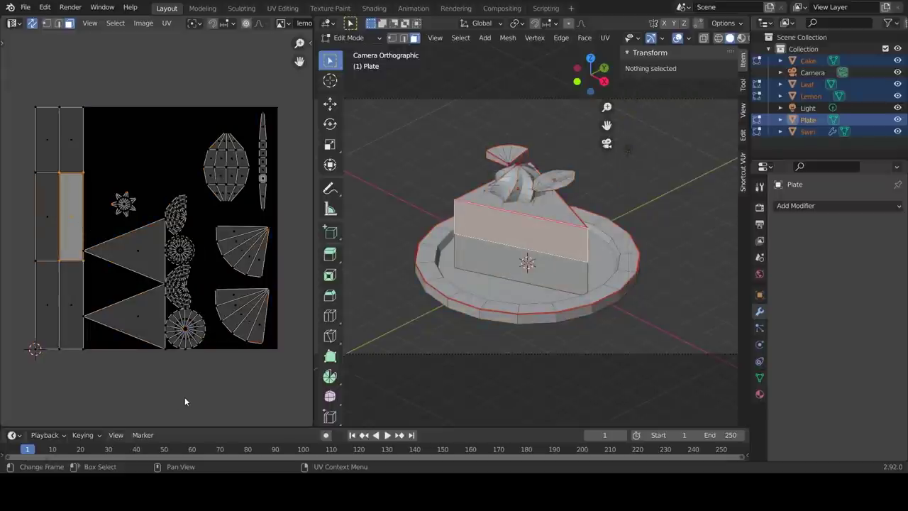
{"action": "left_click", "coordinate": [204, 398]}
{"action": "left_click", "coordinate": [540, 234]}
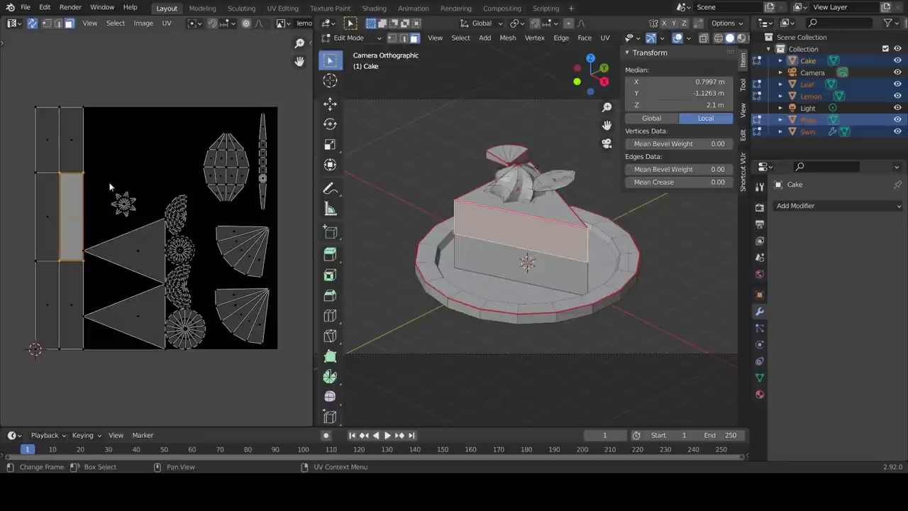
{"action": "left_click", "coordinate": [32, 23]}
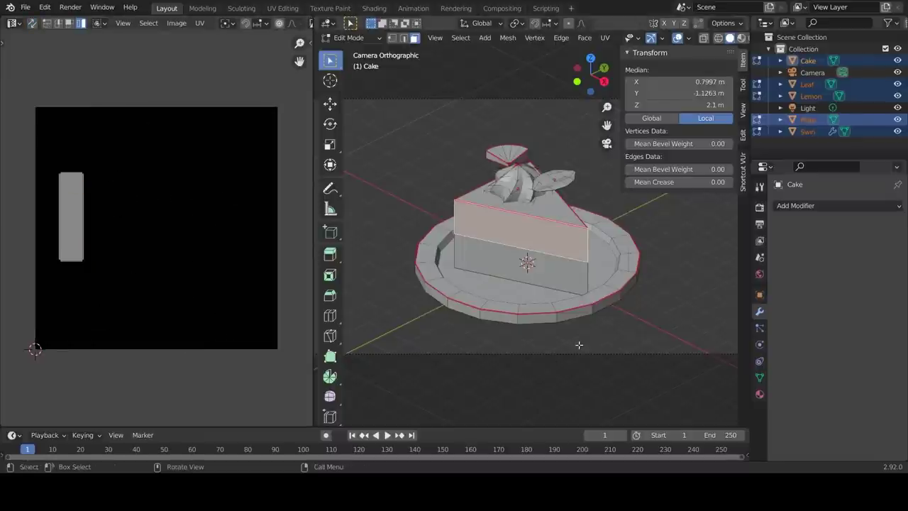
{"action": "key", "text": "a"}
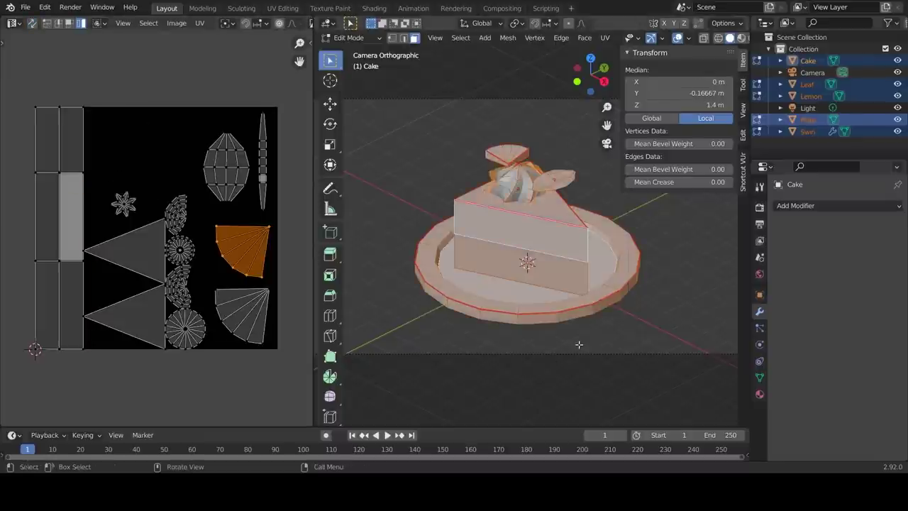
Step: Rotate the cake's rectangular side island 90 degrees, place it along the top of the texture and shrink it slightly
{"action": "left_click", "coordinate": [61, 149]}
{"action": "type", "text": "r90"}
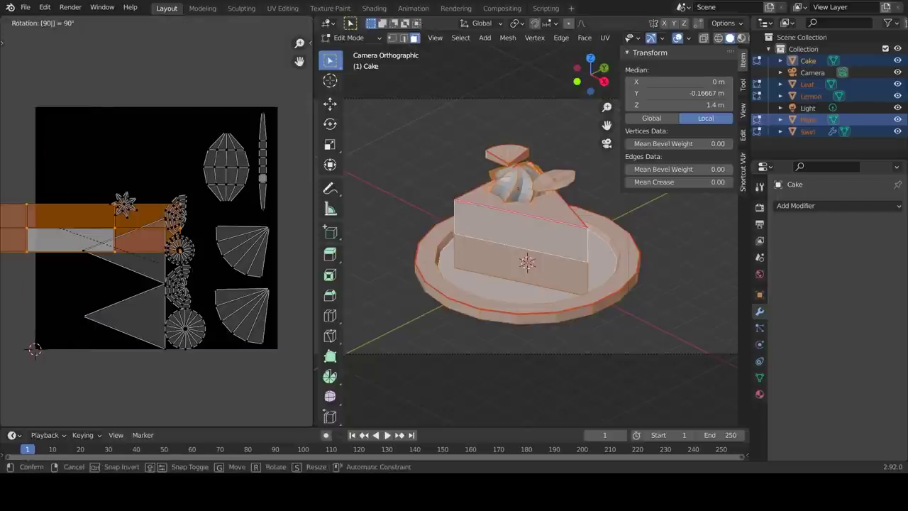
{"action": "key", "text": "Return"}
{"action": "key", "text": "g"}
{"action": "left_click", "coordinate": [311, 183]}
{"action": "key", "text": "s"}
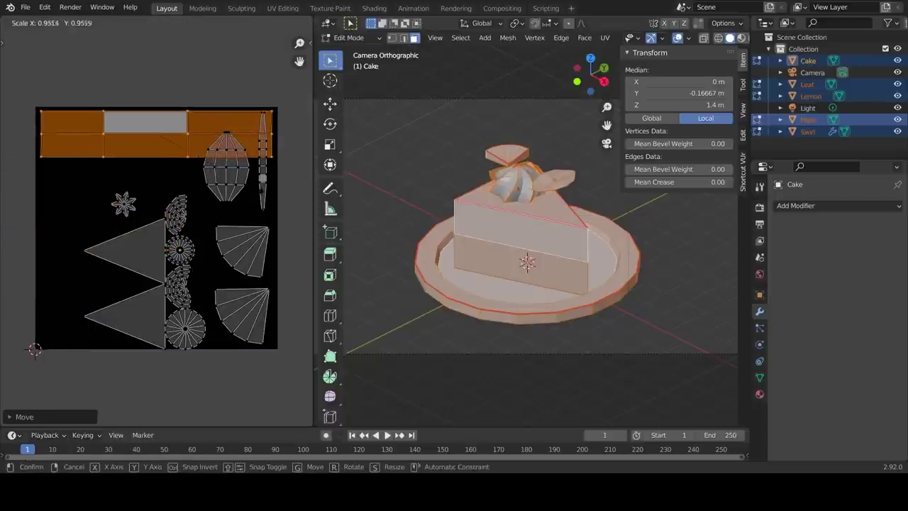
{"action": "left_click", "coordinate": [302, 178]}
Step: Move the leaf island below the cake side island and shift the upper lemon wedge island slightly down
{"action": "left_click", "coordinate": [227, 171]}
{"action": "key", "text": "g"}
{"action": "left_click", "coordinate": [217, 200]}
{"action": "left_click", "coordinate": [240, 247]}
{"action": "left_click", "coordinate": [240, 256]}
{"action": "left_click", "coordinate": [259, 147]}
{"action": "left_click", "coordinate": [263, 174]}
{"action": "key", "text": "g"}
{"action": "right_click", "coordinate": [259, 225]}
Step: Narrow the cake side island horizontally to clear the thin strip, reposition it and adjust its height
{"action": "left_click", "coordinate": [212, 142]}
{"action": "key", "text": "s"}
{"action": "key", "text": "x"}
{"action": "left_click", "coordinate": [206, 148]}
{"action": "key", "text": "g"}
{"action": "left_click", "coordinate": [199, 149]}
{"action": "key", "text": "s"}
{"action": "key", "text": "y"}
{"action": "left_click", "coordinate": [195, 155]}
Step: Identify the upper triangle island's face with synced selection and move that island up under the cake side island
{"action": "left_click", "coordinate": [32, 25]}
{"action": "left_click", "coordinate": [134, 246]}
{"action": "left_click", "coordinate": [32, 25]}
{"action": "key", "text": "a"}
{"action": "left_click", "coordinate": [136, 263]}
{"action": "key", "text": "g"}
{"action": "left_click", "coordinate": [157, 200]}
Step: Move the swirl's two curved islands to the left side of the texture, rotating and enlarging them
{"action": "left_click", "coordinate": [178, 227]}
{"action": "key", "text": "g"}
{"action": "left_click", "coordinate": [102, 245]}
{"action": "left_click", "coordinate": [177, 289]}
{"action": "left_click", "coordinate": [132, 194]}
{"action": "key", "text": "g"}
{"action": "left_click", "coordinate": [103, 229]}
{"action": "key", "text": "r"}
{"action": "key", "text": "s"}
Step: Move the star-shaped swirl base island beside the curved islands and the lower cake triangle under the upper one
{"action": "left_click", "coordinate": [125, 203]}
{"action": "key", "text": "g"}
{"action": "key", "text": "g"}
{"action": "left_click", "coordinate": [187, 220]}
{"action": "left_click", "coordinate": [114, 230]}
{"action": "left_click", "coordinate": [155, 321]}
{"action": "key", "text": "g"}
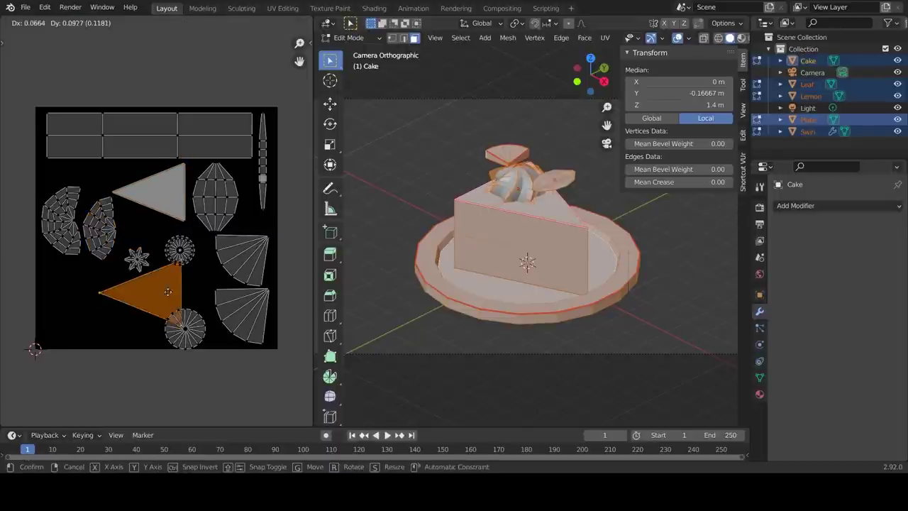
{"action": "left_click", "coordinate": [185, 264]}
Step: Move the smaller round plate island to the texture's lower-left corner and the star island up between the swirl and triangle islands
{"action": "left_click", "coordinate": [181, 253]}
{"action": "key", "text": "g"}
{"action": "left_click", "coordinate": [62, 327]}
{"action": "left_click", "coordinate": [138, 227]}
Step: Resize the curved swirl island next to the triangles and shift both curved swirl islands upward
{"action": "left_click", "coordinate": [69, 221]}
{"action": "left_click", "coordinate": [104, 228]}
{"action": "key", "text": "s"}
{"action": "left_click", "coordinate": [119, 241]}
{"action": "key", "text": "g"}
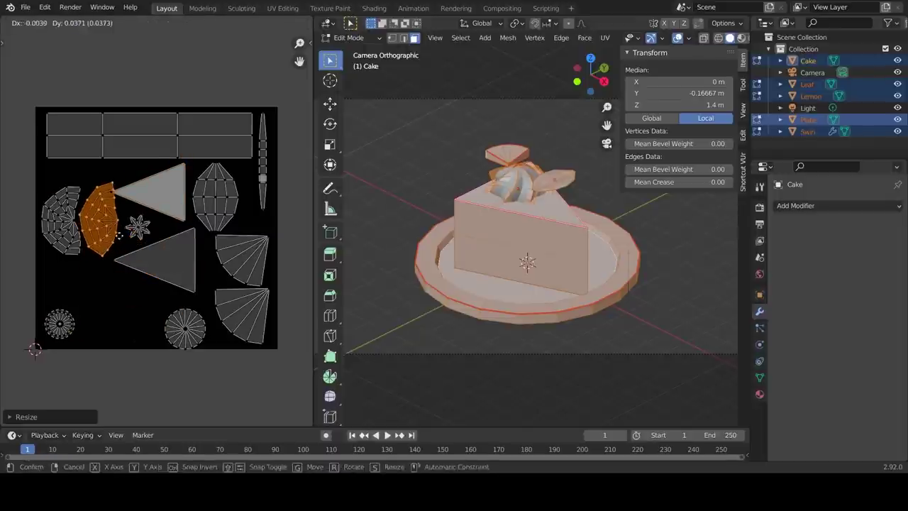
{"action": "left_click", "coordinate": [118, 231]}
{"action": "left_click", "coordinate": [71, 220]}
{"action": "key", "text": "g"}
Step: Shrink both triangular cake islands and reposition the lower one
{"action": "left_click", "coordinate": [180, 223]}
{"action": "key", "text": "s"}
{"action": "left_click", "coordinate": [178, 221]}
{"action": "left_click", "coordinate": [186, 269]}
{"action": "key", "text": "s"}
{"action": "left_click", "coordinate": [183, 268]}
{"action": "key", "text": "g"}
Step: Enlarge the two round plate islands and place them side by side along the lower edge of the texture
{"action": "left_click", "coordinate": [171, 312]}
{"action": "left_click", "coordinate": [188, 330]}
{"action": "key", "text": "s"}
{"action": "key", "text": "g"}
{"action": "key", "text": "s"}
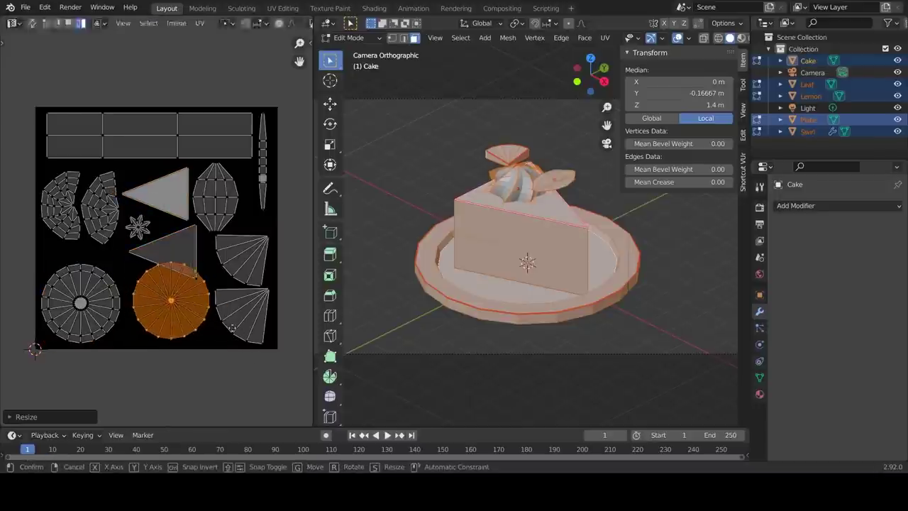
{"action": "key", "text": "g"}
{"action": "left_click", "coordinate": [188, 269]}
Step: Enlarge both curved swirl islands and reposition them in the space above the plate islands
{"action": "left_click", "coordinate": [74, 217]}
{"action": "key", "text": "s"}
{"action": "left_click", "coordinate": [98, 249]}
{"action": "key", "text": "g"}
{"action": "left_click", "coordinate": [98, 256]}
{"action": "left_click", "coordinate": [106, 227]}
{"action": "key", "text": "s"}
{"action": "left_click", "coordinate": [128, 239]}
{"action": "key", "text": "g"}
Step: Stretch the narrow strip island vertically along Y and reposition it near the texture's edge
{"action": "key", "text": "s"}
{"action": "key", "text": "y"}
{"action": "left_click", "coordinate": [244, 216]}
{"action": "left_click", "coordinate": [263, 201]}
{"action": "key", "text": "s"}
{"action": "key", "text": "g"}
{"action": "left_click", "coordinate": [284, 219]}
Step: In face selection, enlarge the centre face of each round plate island and rotate it into line with its ring
{"action": "key", "text": "3"}
{"action": "left_click", "coordinate": [82, 309]}
{"action": "key", "text": "s"}
{"action": "left_click", "coordinate": [90, 327]}
{"action": "left_click", "coordinate": [165, 309]}
{"action": "key", "text": "s"}
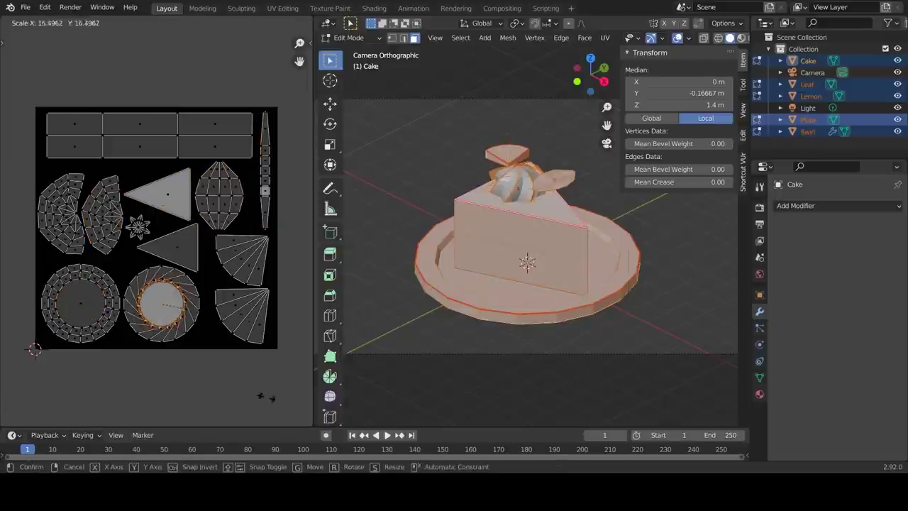
{"action": "left_click", "coordinate": [249, 391]}
{"action": "key", "text": "r"}
{"action": "left_click", "coordinate": [146, 367]}
{"action": "key", "text": "s"}
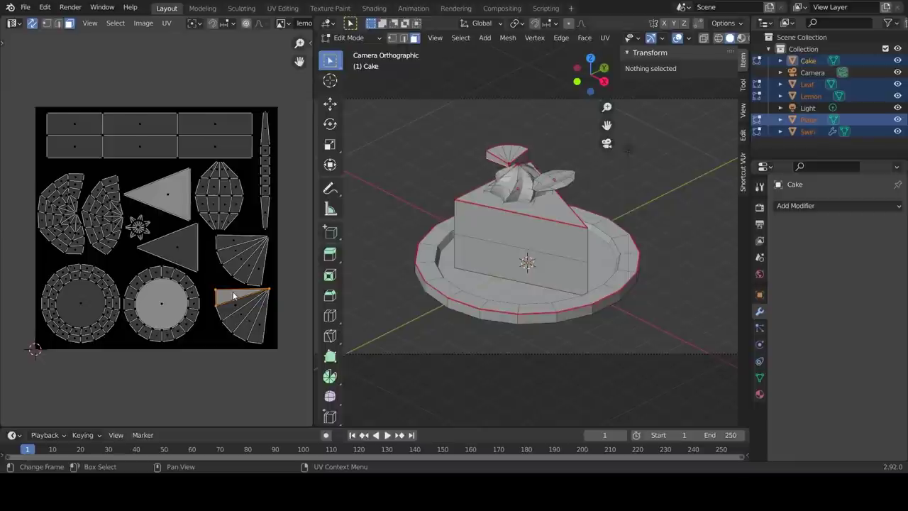
Step: Save the texture image as lemoncake_texture.png in the Textures folder
{"action": "left_click", "coordinate": [174, 23]}
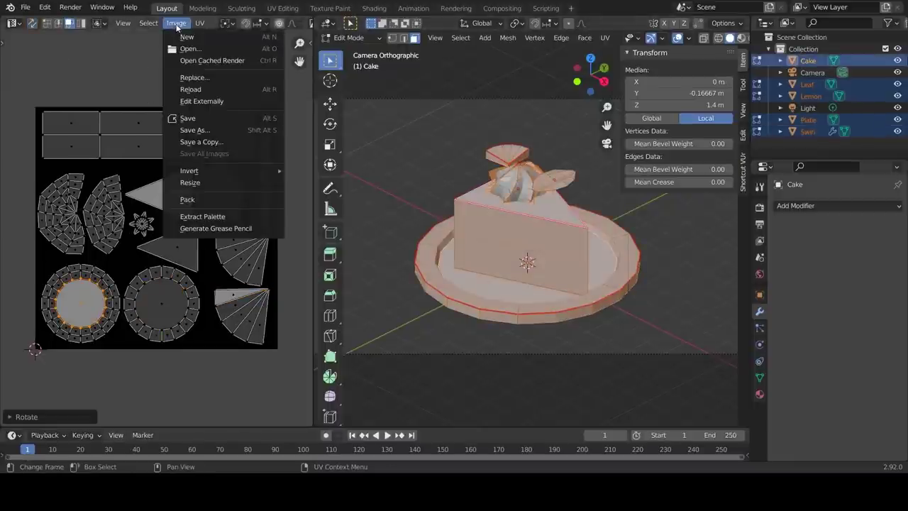
{"action": "left_click", "coordinate": [204, 131]}
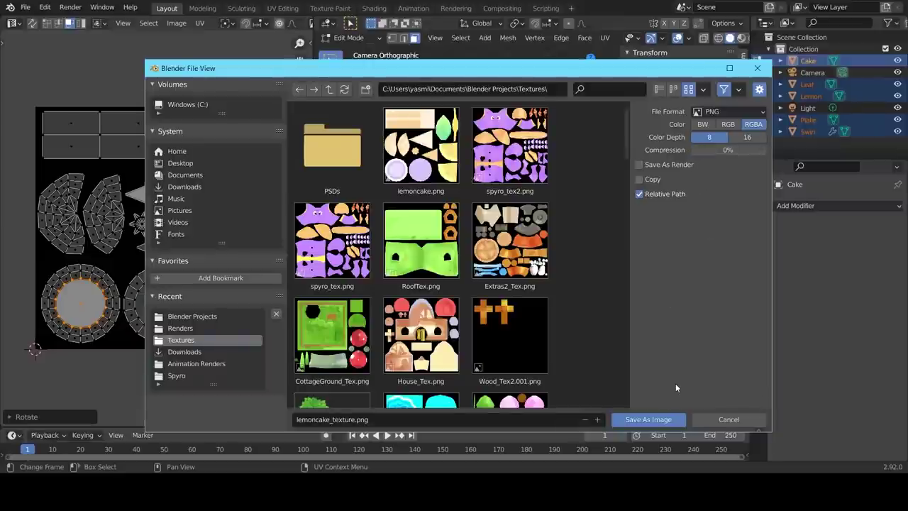
{"action": "left_click", "coordinate": [648, 420]}
Step: Return to Object Mode with Material Preview shading and create a new material named LemonCake on the plate
{"action": "key", "text": "Tab"}
{"action": "left_click", "coordinate": [759, 394]}
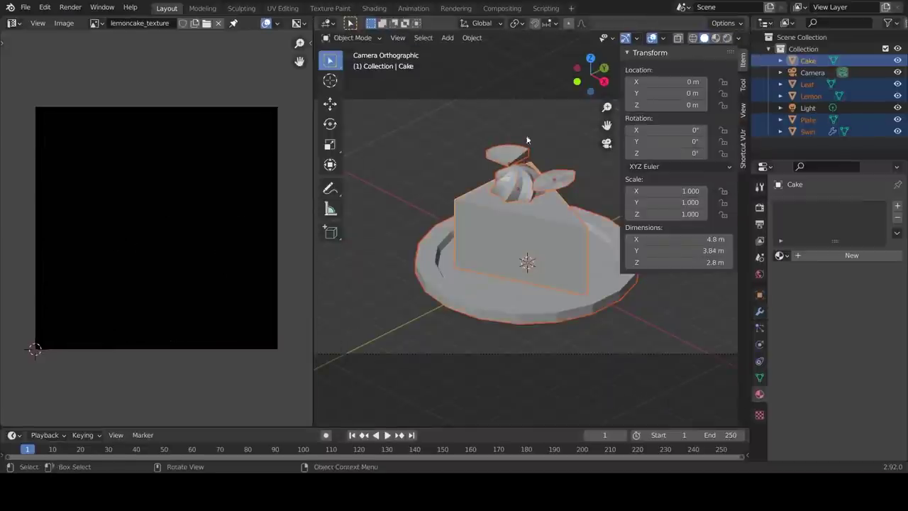
{"action": "left_click", "coordinate": [715, 38]}
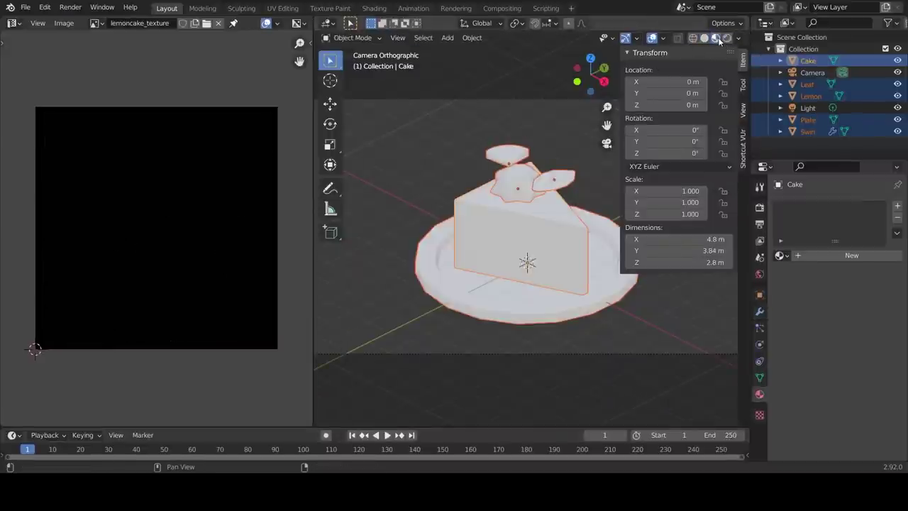
{"action": "left_click", "coordinate": [507, 306]}
{"action": "left_click", "coordinate": [808, 255]}
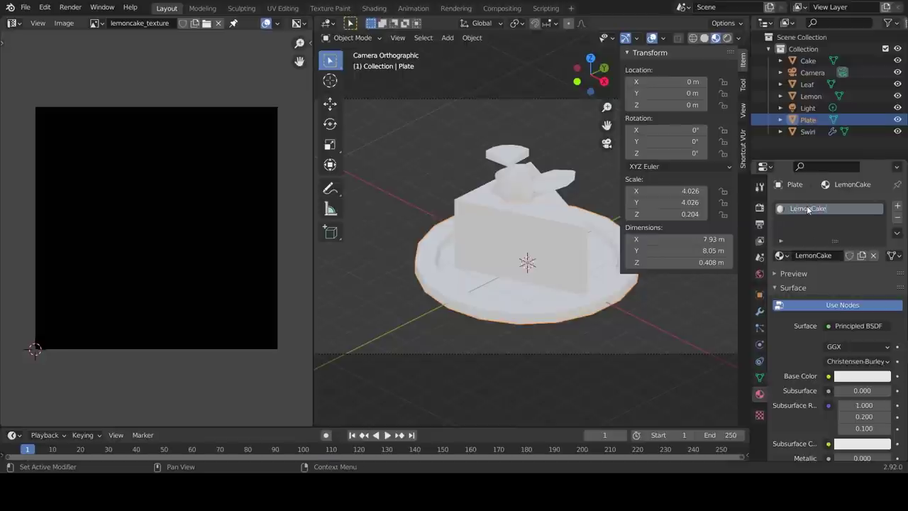
Step: Change the LemonCake surface shader to Emission and drive its colour with an Image Texture
{"action": "left_click", "coordinate": [851, 326]}
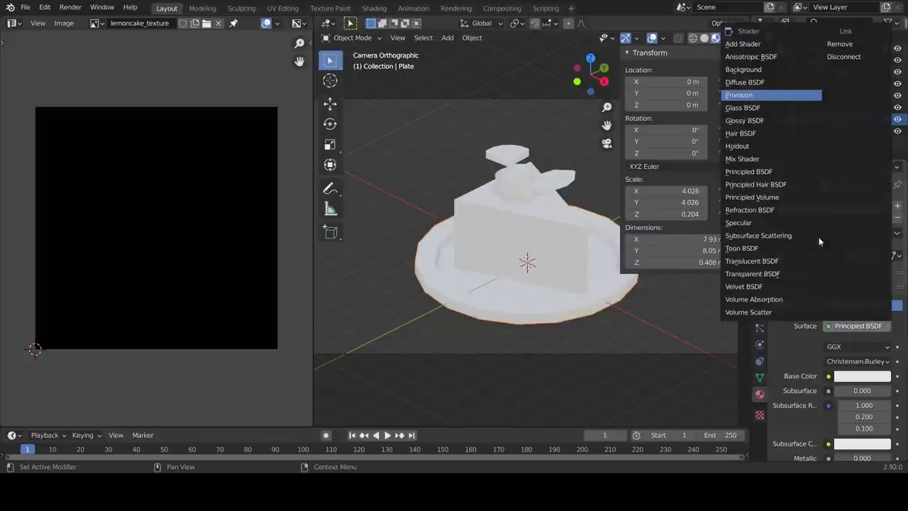
{"action": "left_click", "coordinate": [773, 97]}
{"action": "left_click", "coordinate": [829, 347]}
{"action": "left_click", "coordinate": [578, 242]}
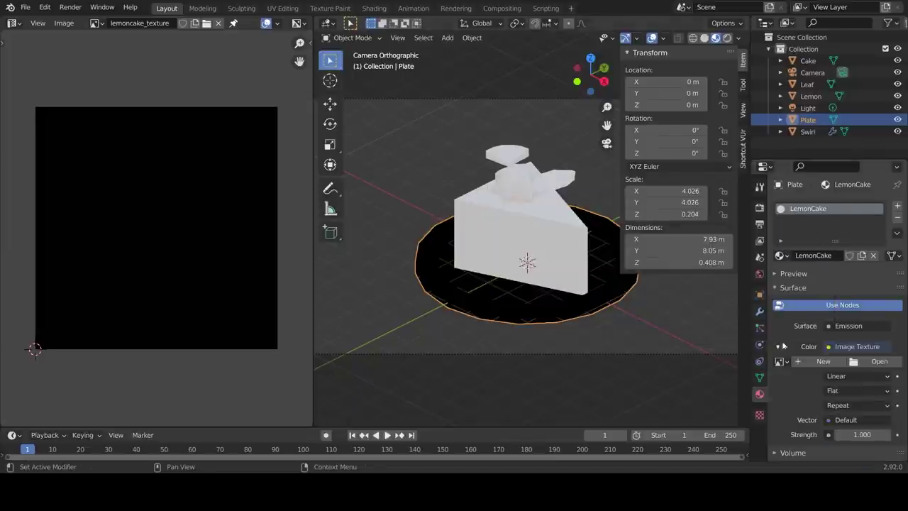
Step: Assign the lemoncake_texture image to the material's colour and set its interpolation to Closest
{"action": "left_click", "coordinate": [781, 363]}
{"action": "left_click", "coordinate": [691, 242]}
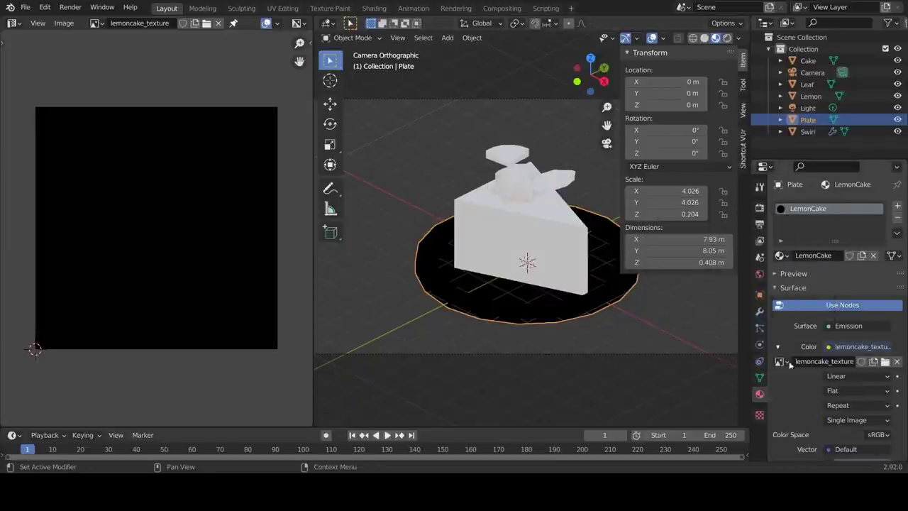
{"action": "left_click", "coordinate": [836, 376]}
{"action": "left_click", "coordinate": [834, 402]}
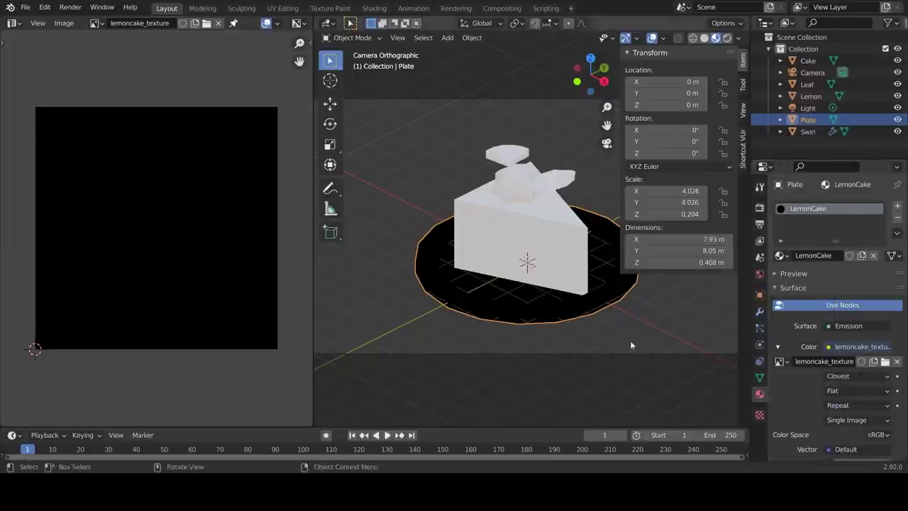
Step: Switch the plate to Texture Paint mode and show its brush settings and colour picker
{"action": "left_click", "coordinate": [352, 37]}
{"action": "left_click", "coordinate": [351, 111]}
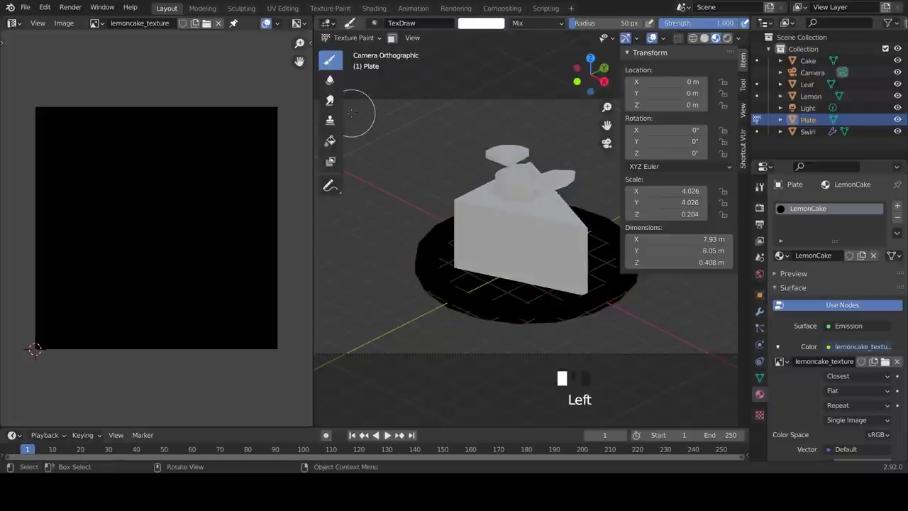
{"action": "left_click", "coordinate": [743, 84]}
{"action": "scroll", "coordinate": [681, 142], "scroll_direction": "down", "scroll_amount": 4}
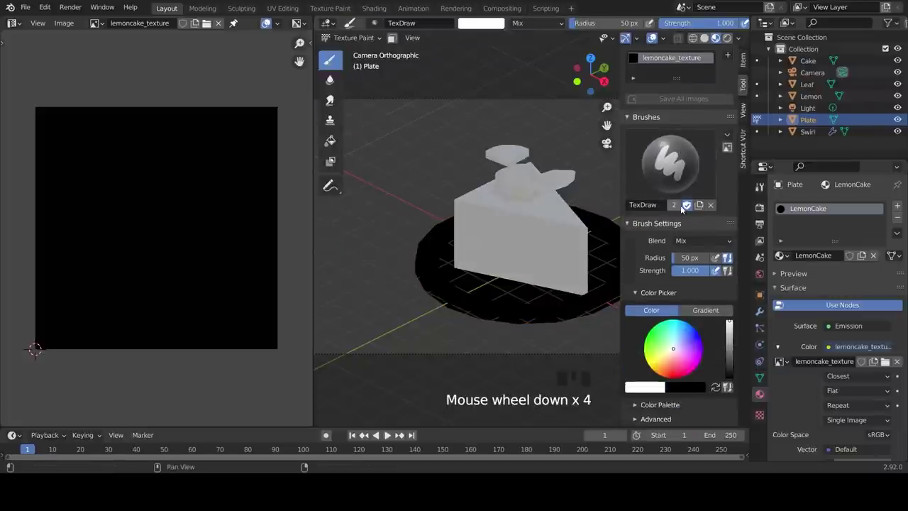
{"action": "key", "text": "n"}
{"action": "key", "text": "n"}
{"action": "key", "text": "x"}
{"action": "key", "text": "x"}
{"action": "key", "text": "x"}
{"action": "key", "text": "x"}
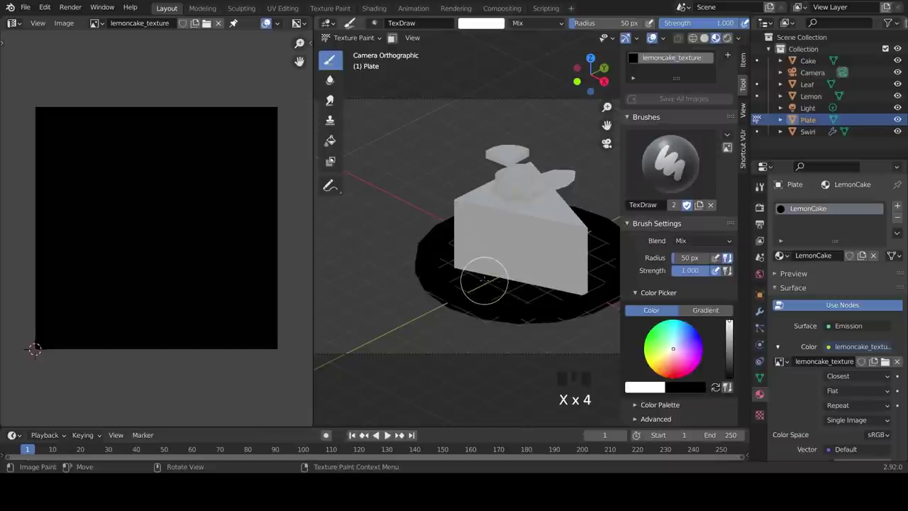
Step: Widen the 3D viewport and fill the whole plate with hex colour DAC9FF using the Fill tool
{"action": "scroll", "coordinate": [681, 284], "scroll_direction": "down", "scroll_amount": 3}
{"action": "left_click_drag", "start_coordinate": [314, 141], "coordinate": [271, 142]}
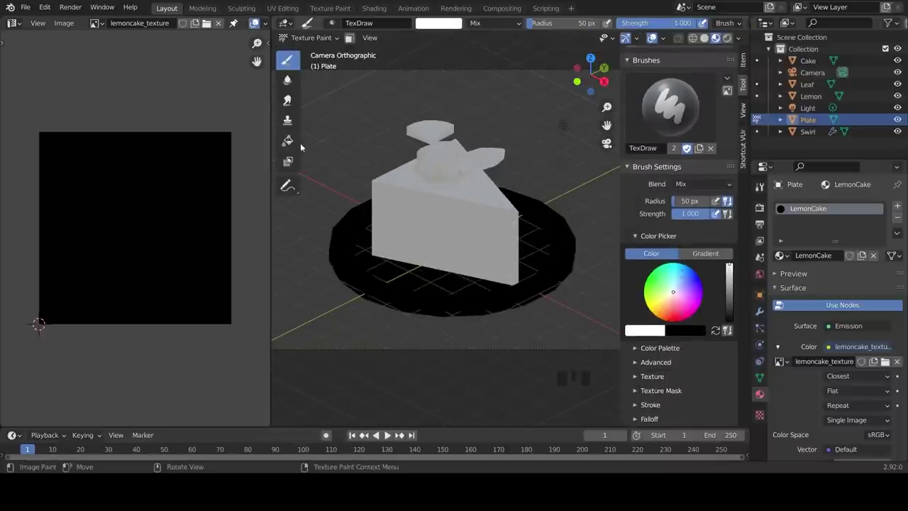
{"action": "left_click", "coordinate": [288, 140]}
{"action": "key", "text": "x"}
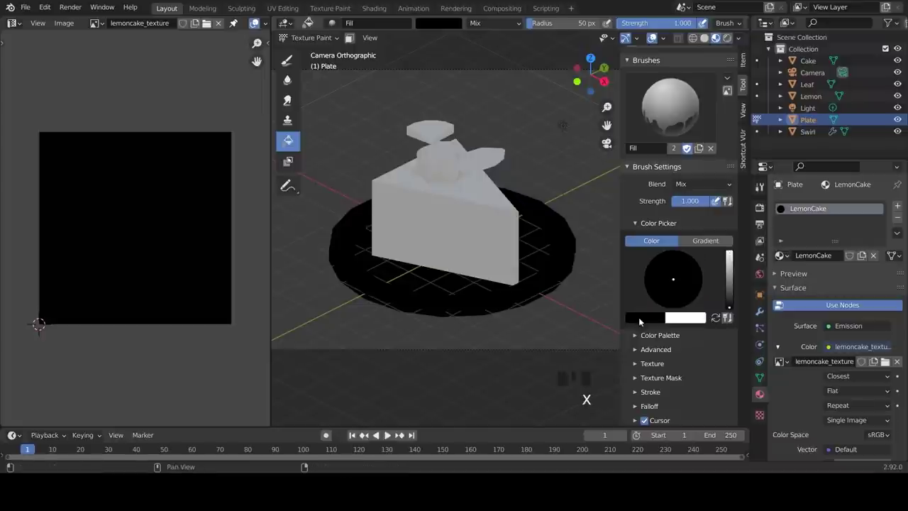
{"action": "left_click", "coordinate": [645, 317]}
{"action": "left_click", "coordinate": [662, 276]}
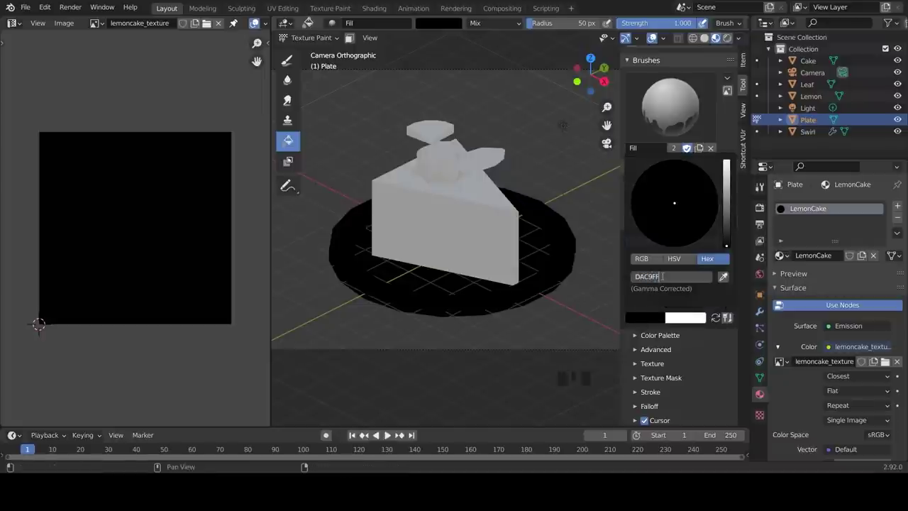
{"action": "key", "text": "Return"}
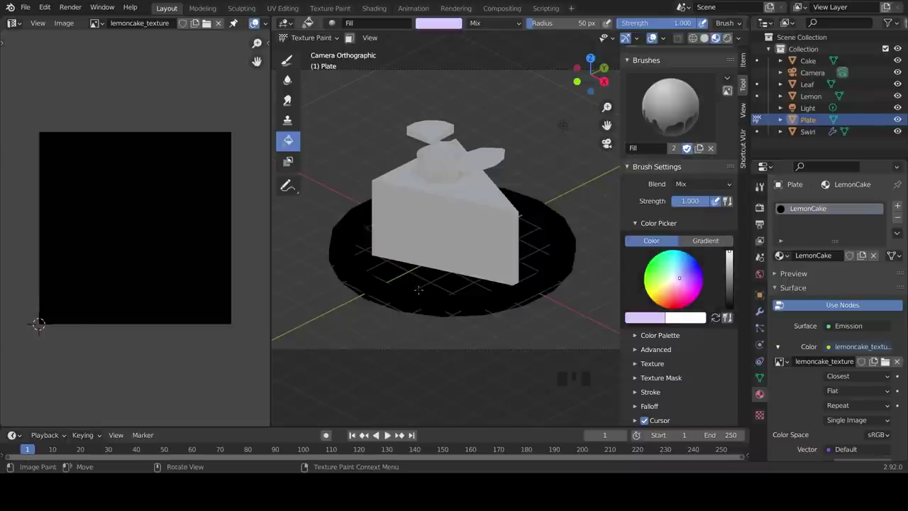
{"action": "left_click", "coordinate": [419, 289]}
Step: Isolate the plate in local top view and enable face selection masking with the Select Box tool
{"action": "key", "text": "KP_Divide"}
{"action": "scroll", "coordinate": [563, 318], "scroll_direction": "down", "scroll_amount": 1}
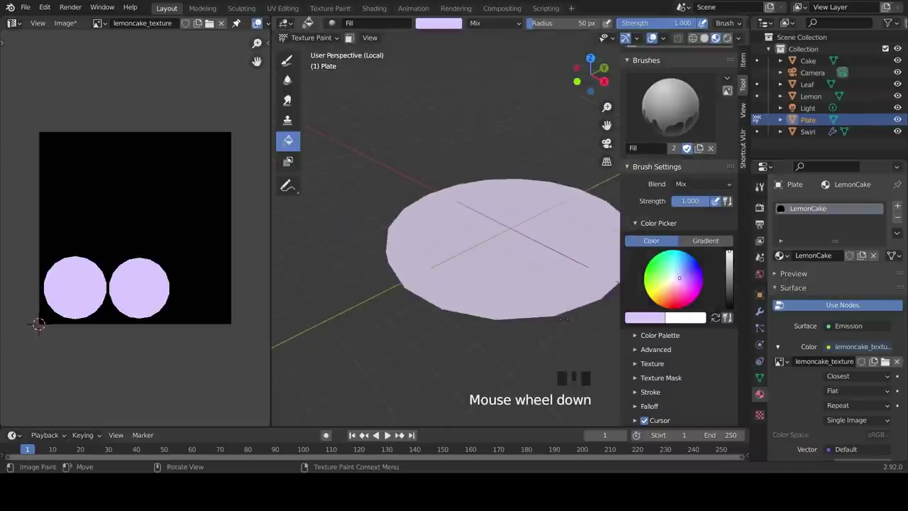
{"action": "key", "text": "KP_7"}
{"action": "middle_click_drag", "start_coordinate": [482, 308], "coordinate": [498, 343], "text": "shift"}
{"action": "left_click", "coordinate": [350, 38]}
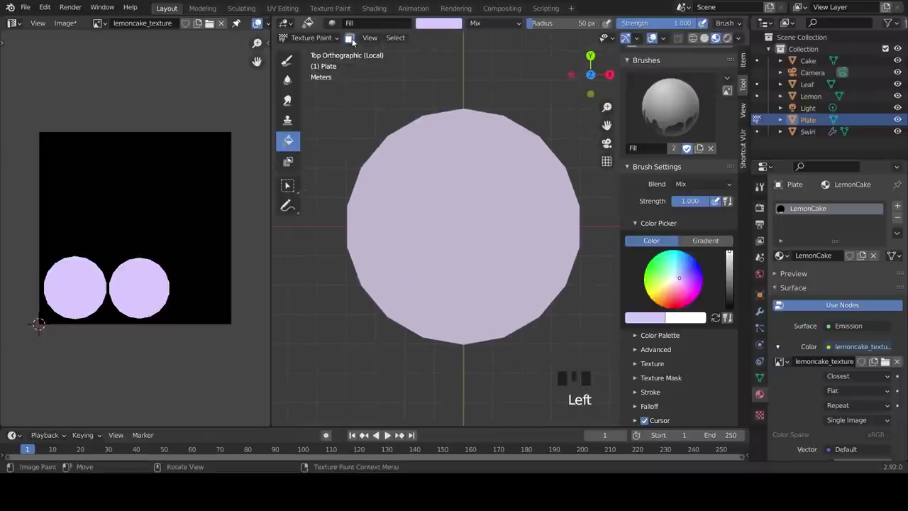
{"action": "left_click", "coordinate": [289, 185]}
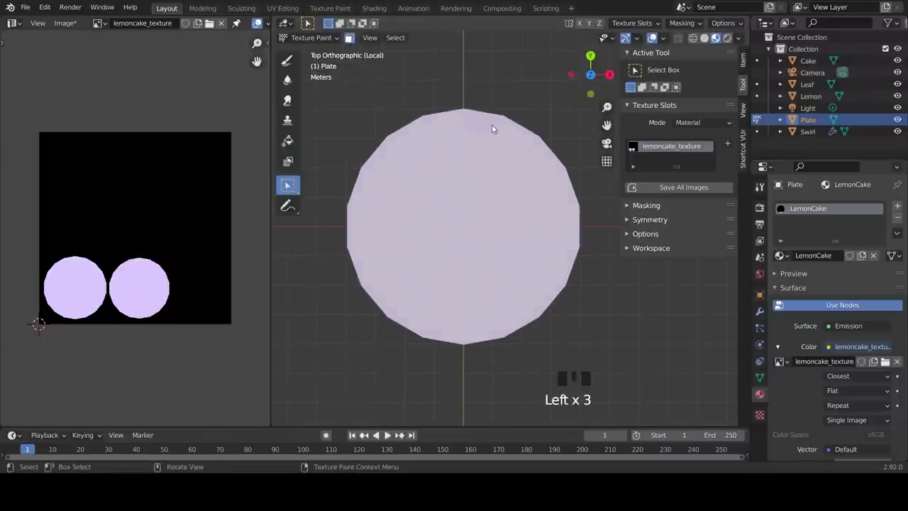
Step: Select the full ring of faces forming the plate's outer rim
{"action": "left_click", "coordinate": [565, 184], "text": "ctrl"}
{"action": "left_click", "coordinate": [547, 171], "text": "shift"}
{"action": "left_click", "coordinate": [550, 172], "text": "shift"}
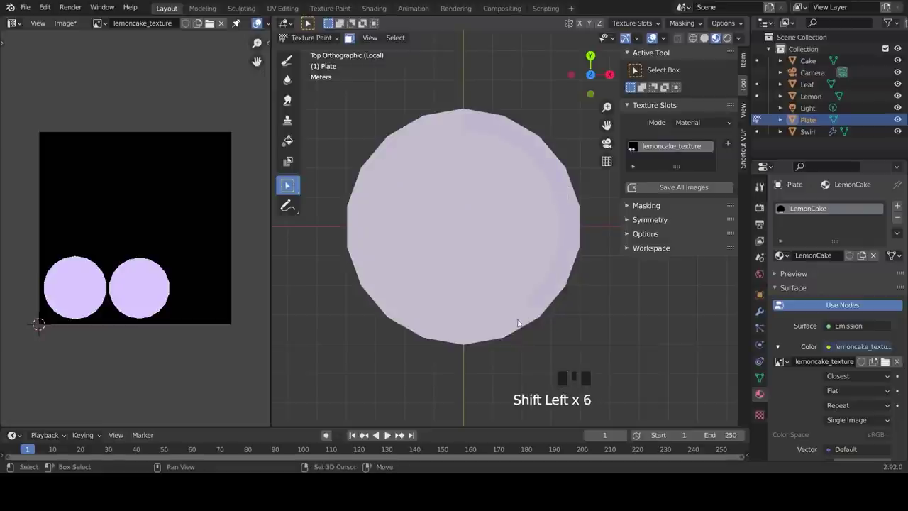
{"action": "left_click", "coordinate": [405, 323], "text": "shift"}
{"action": "left_click", "coordinate": [380, 307], "text": "shift"}
{"action": "left_click", "coordinate": [385, 156], "text": "shift"}
{"action": "left_click", "coordinate": [419, 134], "text": "shift"}
{"action": "left_click", "coordinate": [449, 126], "text": "shift"}
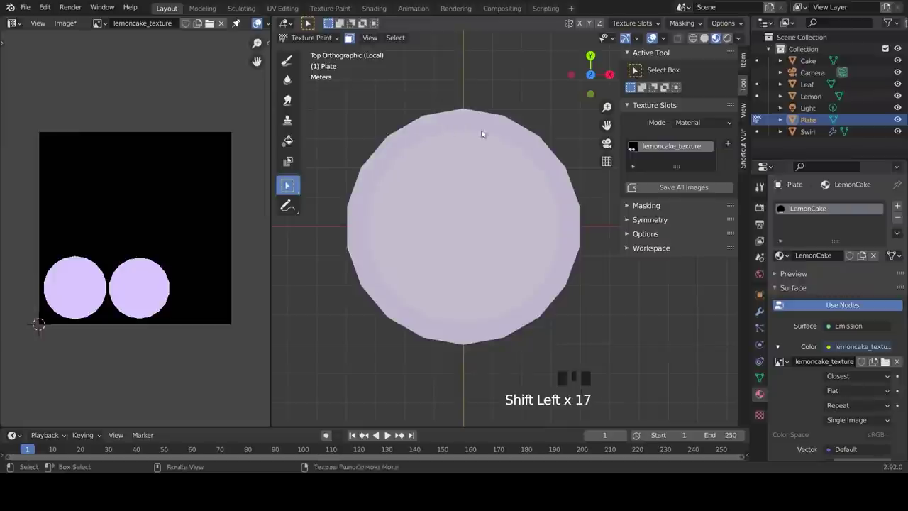
Step: Fill the selected rim faces of the plate with white
{"action": "left_click", "coordinate": [288, 141]}
{"action": "scroll", "coordinate": [678, 283], "scroll_direction": "down", "scroll_amount": 4}
{"action": "key", "text": "x"}
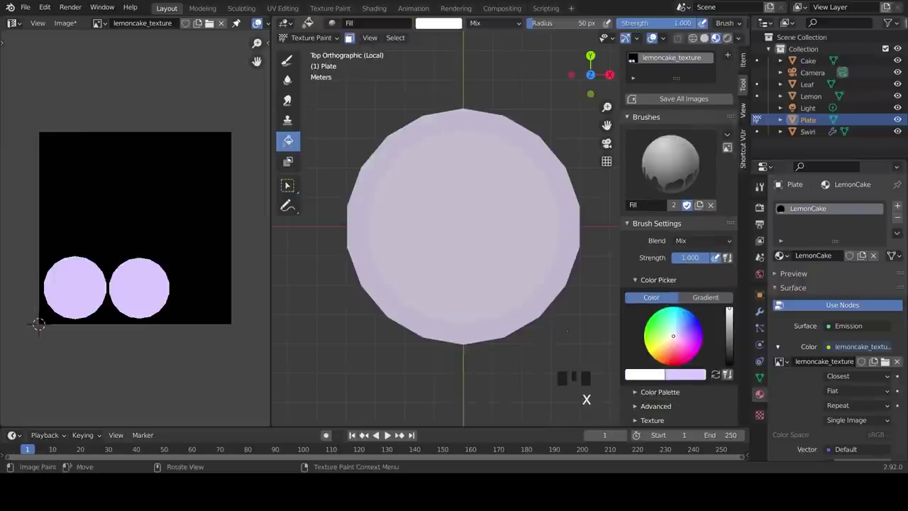
{"action": "left_click", "coordinate": [566, 218]}
Step: Select the plate's centre face and fill it with white at a fill strength of 0.5
{"action": "middle_click_drag", "start_coordinate": [545, 307], "coordinate": [517, 274]}
{"action": "scroll", "coordinate": [516, 276], "scroll_direction": "down", "scroll_amount": 2}
{"action": "left_click", "coordinate": [288, 186]}
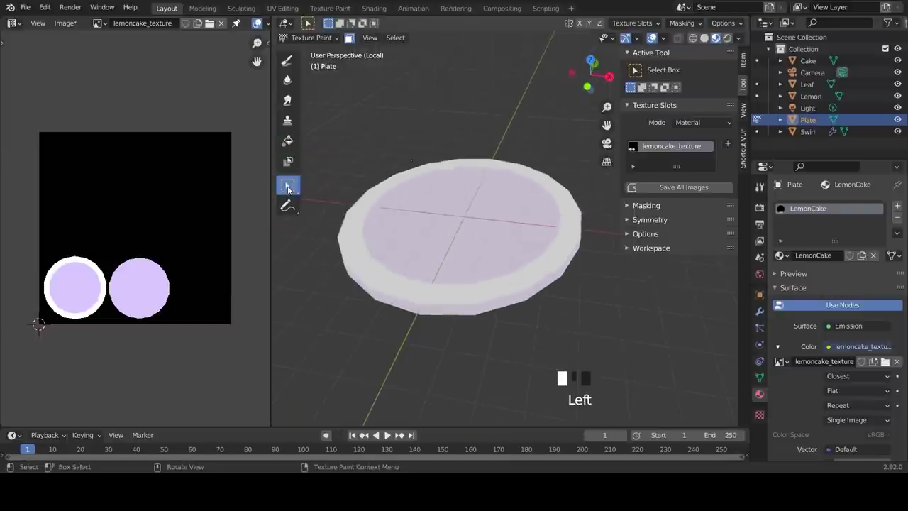
{"action": "left_click", "coordinate": [468, 220]}
{"action": "double_click", "coordinate": [289, 142]}
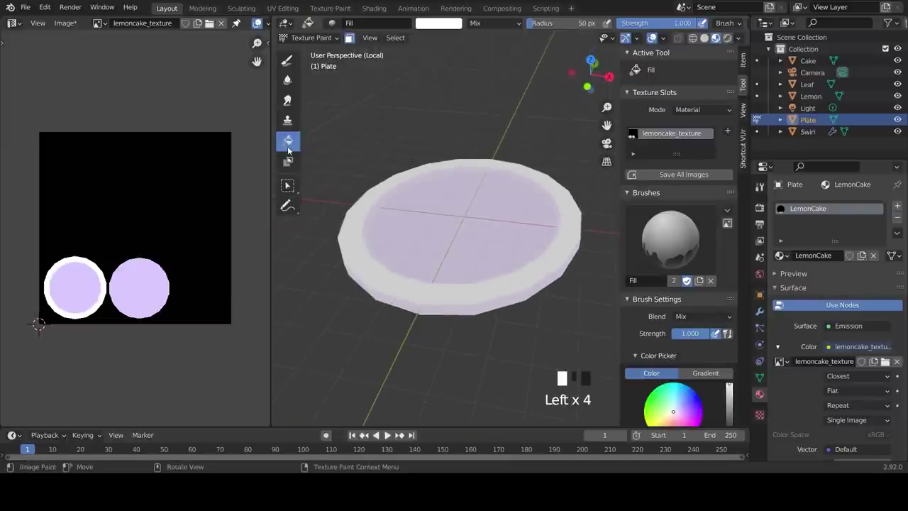
{"action": "left_click", "coordinate": [693, 333]}
{"action": "type", "text": "0.5"}
{"action": "left_click", "coordinate": [437, 218]}
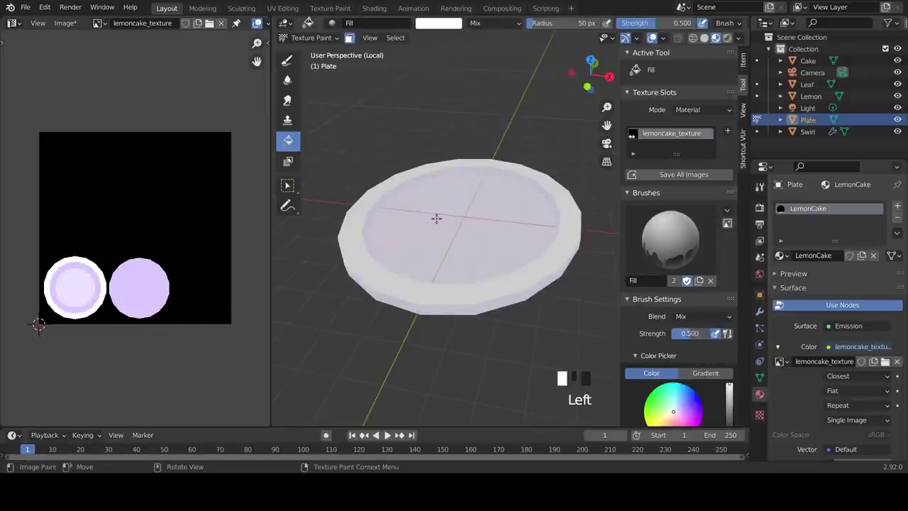
Step: Save the painted texture and return to the full scene in Object Mode with face masking off
{"action": "key", "text": "slash"}
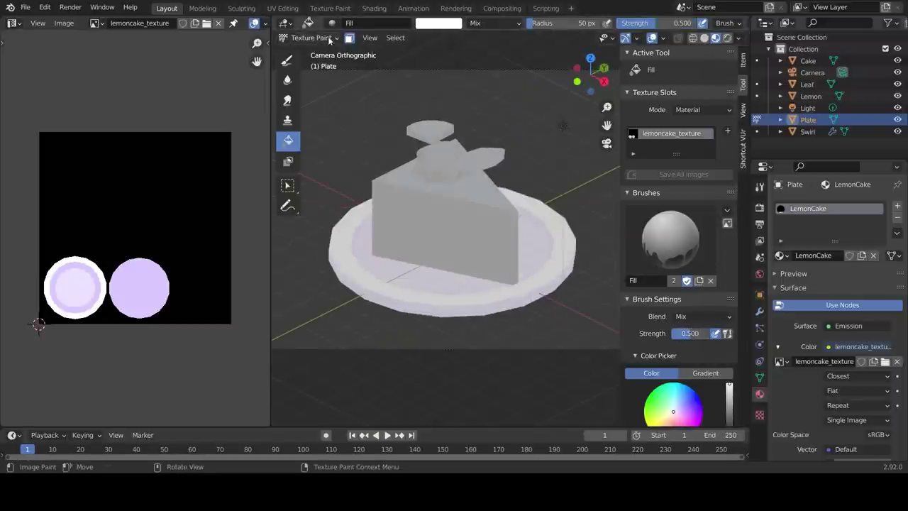
{"action": "left_click", "coordinate": [352, 41]}
{"action": "left_click", "coordinate": [319, 37]}
{"action": "left_click", "coordinate": [312, 51]}
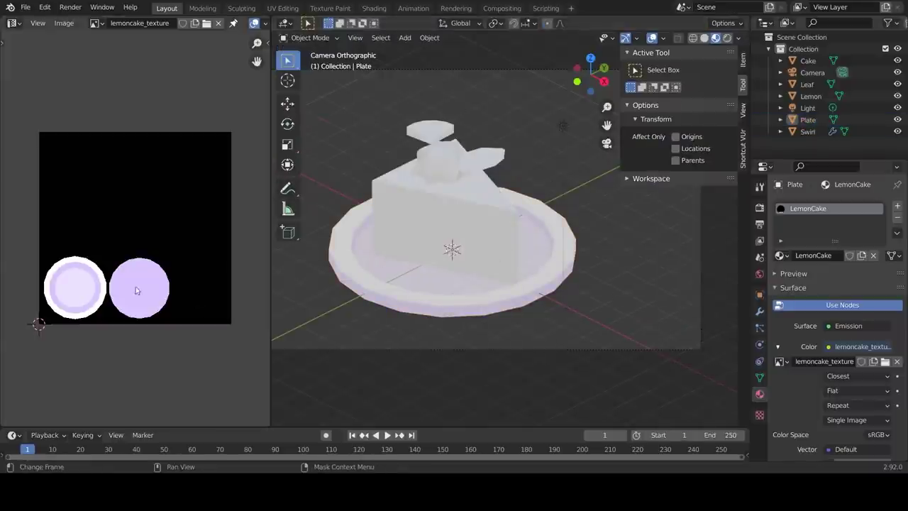
Step: Set the scene's colour management to the Standard view transform with the Medium High Contrast look
{"action": "left_click", "coordinate": [759, 207]}
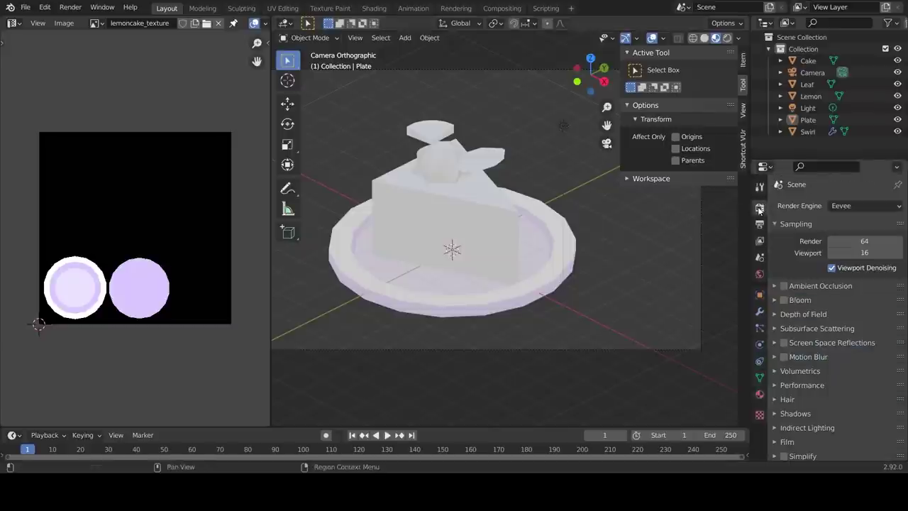
{"action": "scroll", "coordinate": [785, 380], "scroll_direction": "down", "scroll_amount": 2}
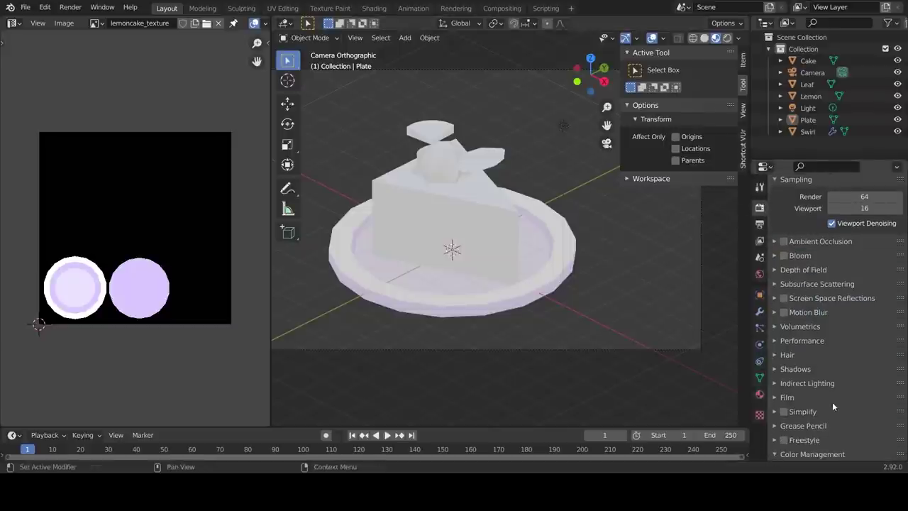
{"action": "scroll", "coordinate": [832, 401], "scroll_direction": "down", "scroll_amount": 4}
{"action": "left_click", "coordinate": [845, 381]}
{"action": "left_click", "coordinate": [845, 366]}
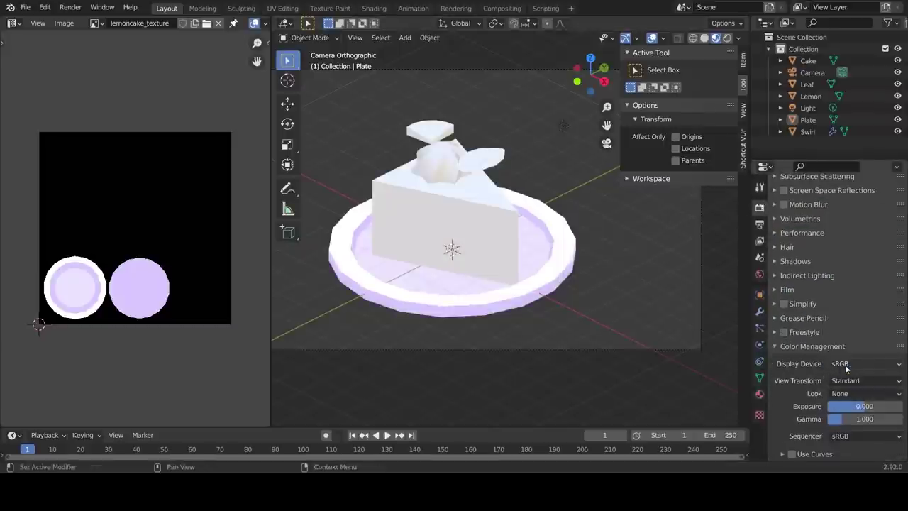
{"action": "left_click", "coordinate": [843, 393]}
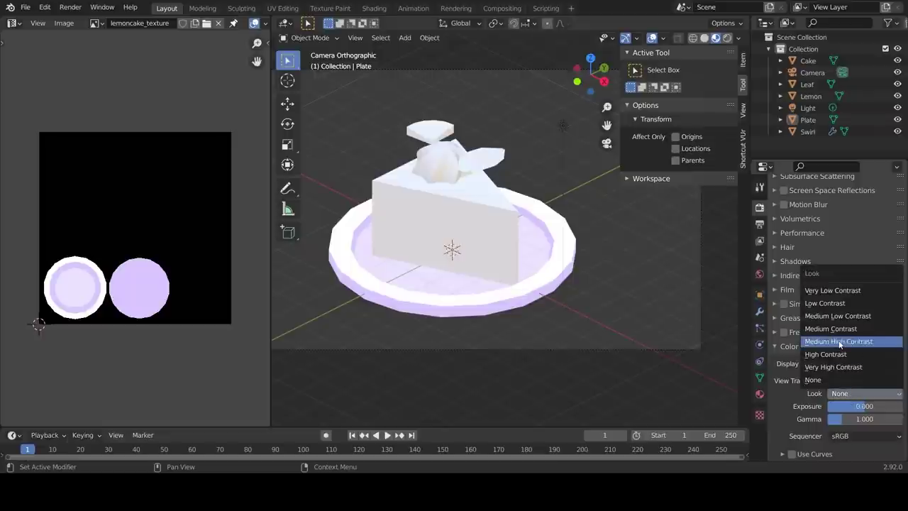
{"action": "left_click", "coordinate": [840, 343]}
Step: Assign the LemonCake material to the cake and switch it to Texture Paint mode
{"action": "left_click", "coordinate": [494, 257]}
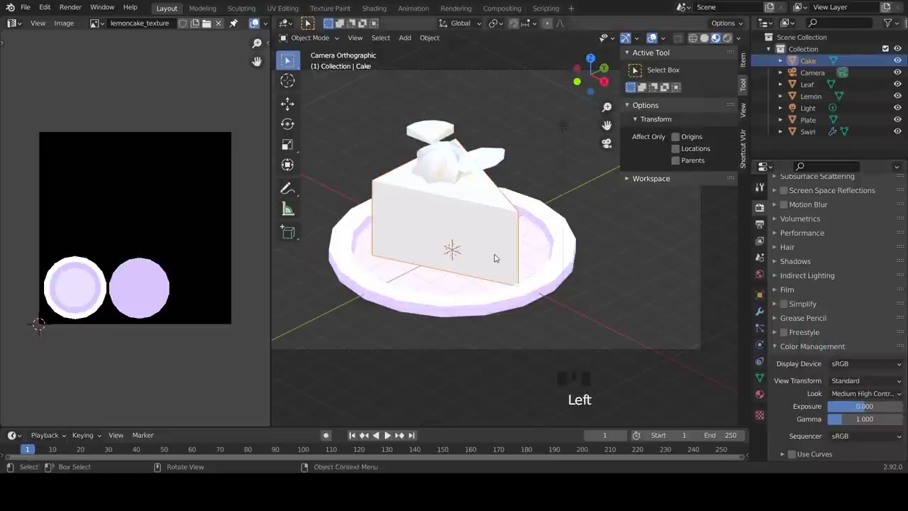
{"action": "left_click", "coordinate": [759, 394]}
{"action": "left_click", "coordinate": [781, 256]}
{"action": "left_click", "coordinate": [680, 274]}
{"action": "left_click", "coordinate": [310, 38]}
{"action": "left_click", "coordinate": [312, 115]}
Step: Make lilac the active fill colour and store it in a new colour palette
{"action": "scroll", "coordinate": [675, 281], "scroll_direction": "down", "scroll_amount": 6}
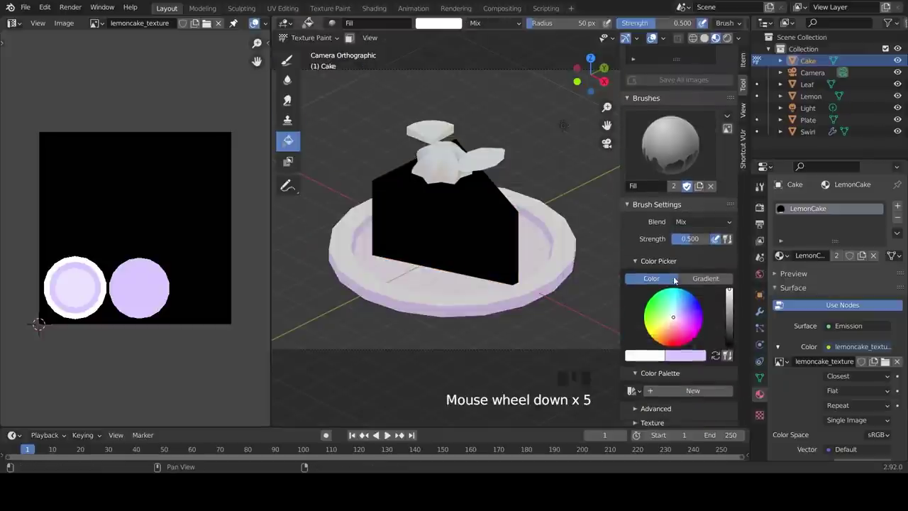
{"action": "key", "text": "x"}
{"action": "scroll", "coordinate": [685, 315], "scroll_direction": "down", "scroll_amount": 4}
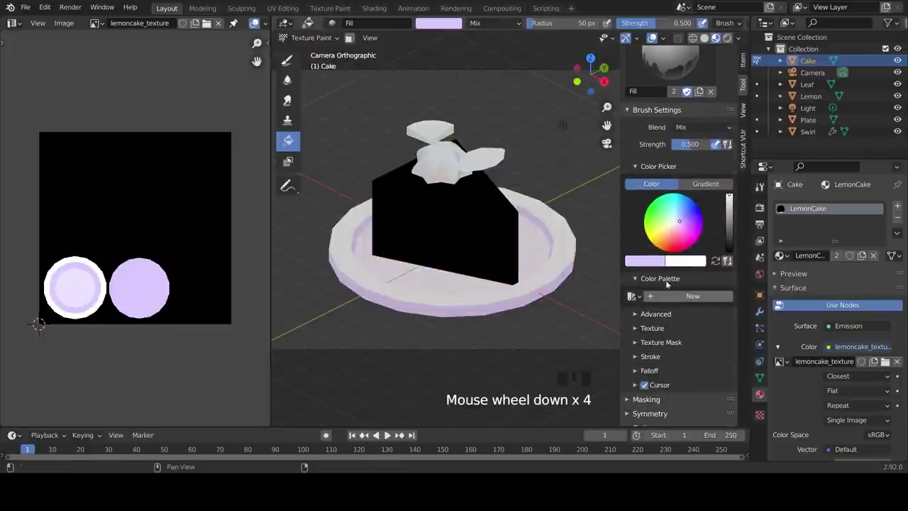
{"action": "left_click", "coordinate": [679, 296]}
{"action": "left_click", "coordinate": [631, 310]}
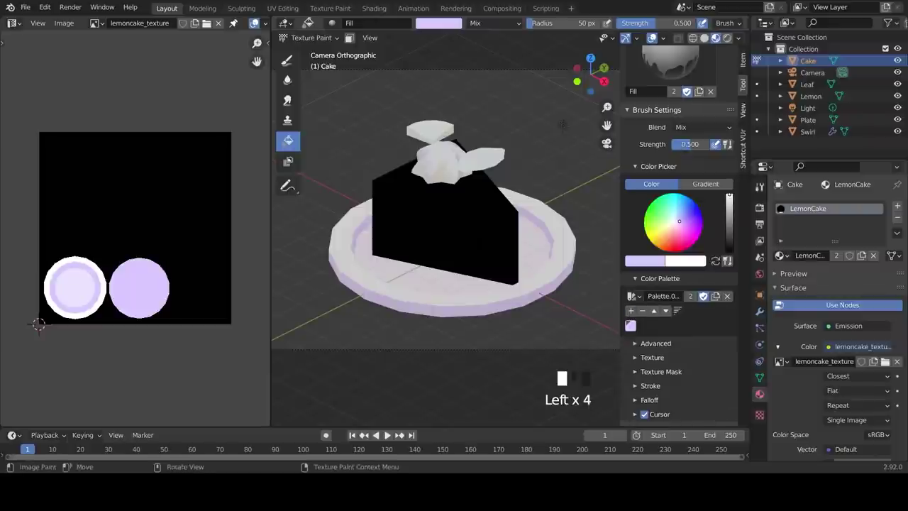
Step: Fill the whole cake with colour FFDBA0 at a fill strength of 1
{"action": "left_click", "coordinate": [645, 260]}
{"action": "left_click", "coordinate": [664, 219]}
{"action": "type", "text": "FF"}
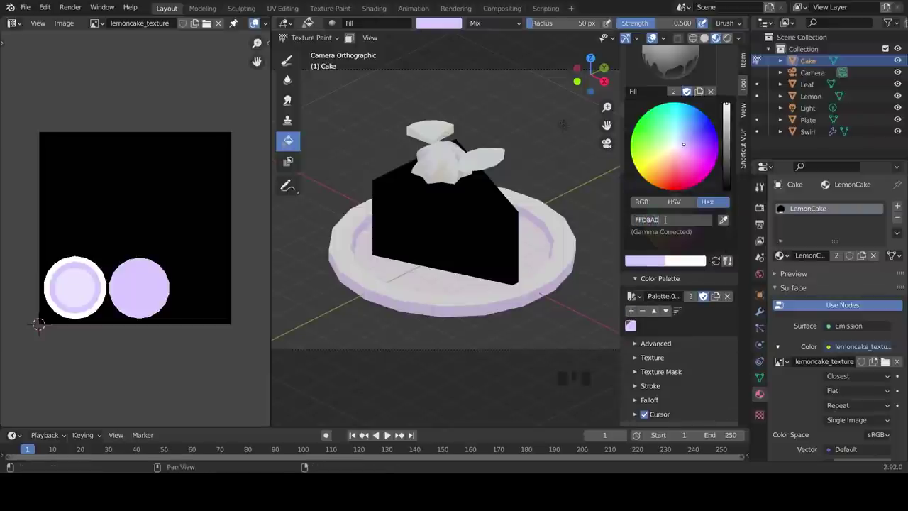
{"action": "type", "text": "DBA0"}
{"action": "key", "text": "Return"}
{"action": "left_click", "coordinate": [689, 145]}
{"action": "type", "text": "1"}
{"action": "key", "text": "Return"}
{"action": "left_click", "coordinate": [535, 201]}
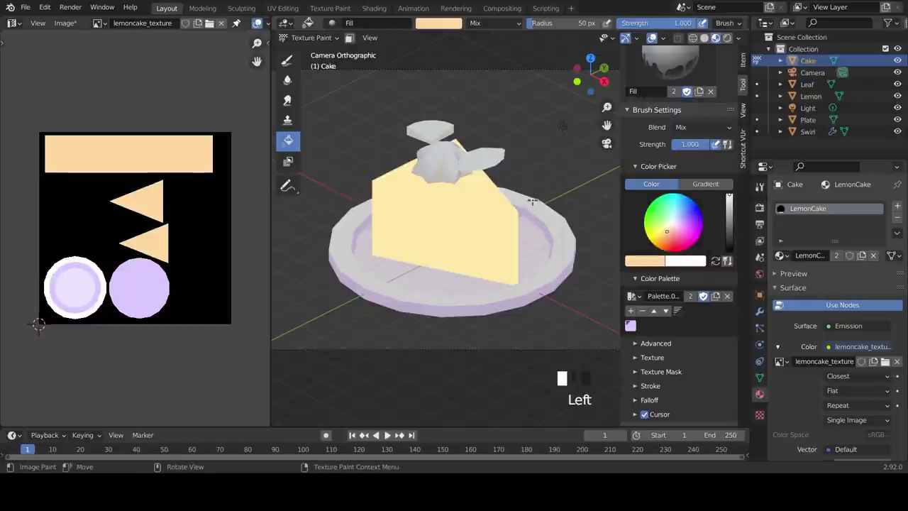
Step: With face masking on, select the cake's top and outer back faces and fill them with cream FFF2DA
{"action": "left_click", "coordinate": [349, 38]}
{"action": "left_click", "coordinate": [287, 185]}
{"action": "left_click", "coordinate": [383, 211]}
{"action": "middle_click_drag", "start_coordinate": [383, 212], "coordinate": [487, 245]}
{"action": "scroll", "coordinate": [485, 217], "scroll_direction": "up", "scroll_amount": 8}
{"action": "left_click", "coordinate": [486, 244], "text": "shift"}
{"action": "left_click", "coordinate": [472, 278], "text": "shift"}
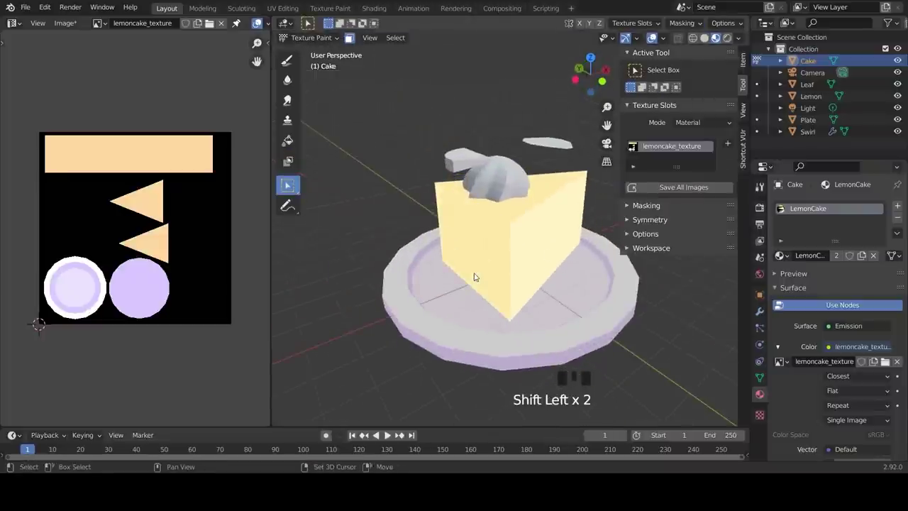
{"action": "left_click", "coordinate": [288, 139]}
{"action": "scroll", "coordinate": [694, 317], "scroll_direction": "down", "scroll_amount": 6}
{"action": "left_click", "coordinate": [640, 339]}
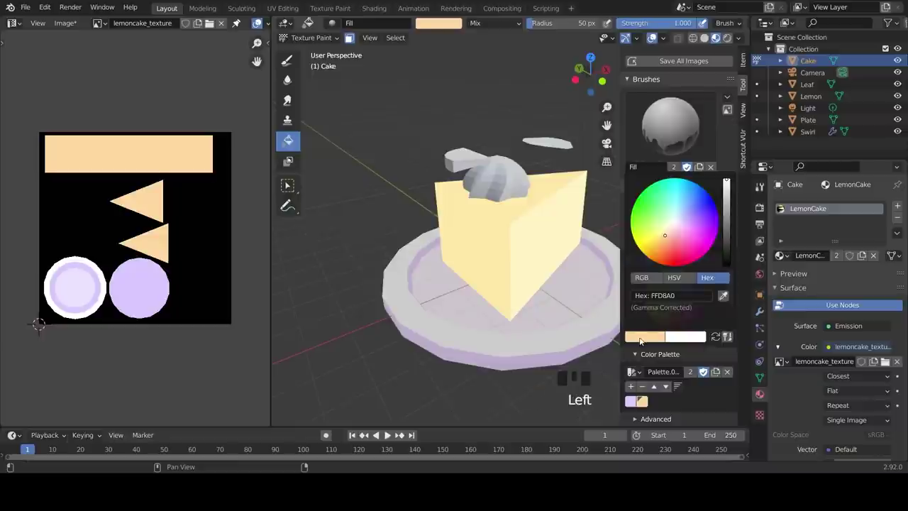
{"action": "left_click", "coordinate": [664, 296]}
{"action": "type", "text": "FFF2DA"}
{"action": "key", "text": "Return"}
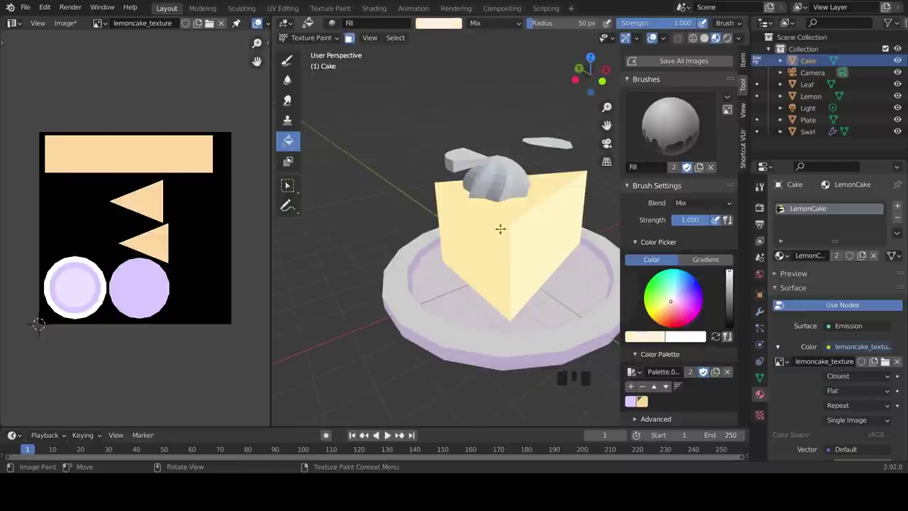
{"action": "left_click", "coordinate": [450, 224]}
{"action": "left_click", "coordinate": [557, 290]}
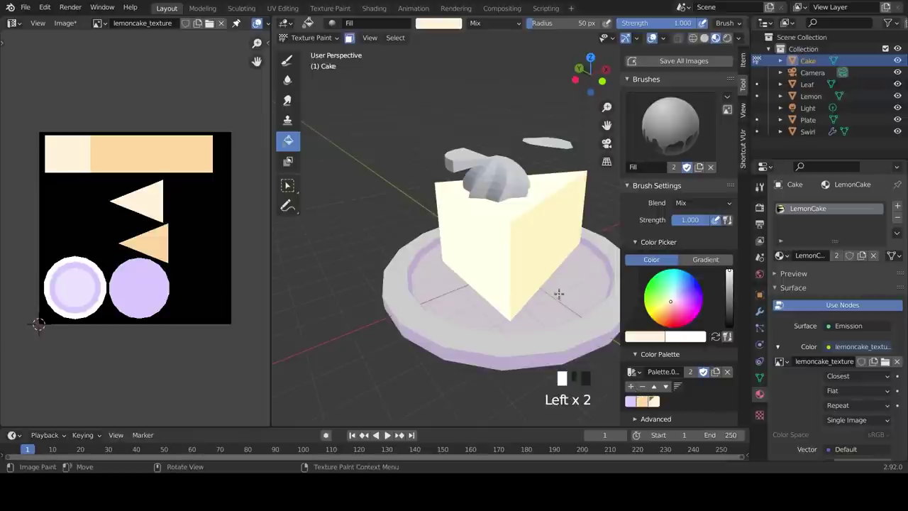
{"action": "key", "text": "KP_0"}
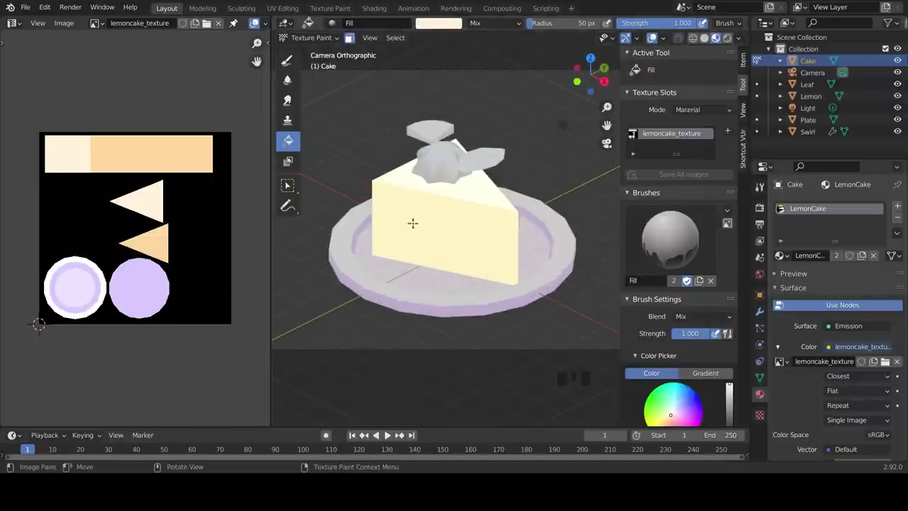
Step: Put the image editor in Paint mode, widen it, and show its brush settings and painting tools
{"action": "left_click_drag", "start_coordinate": [13, 22], "coordinate": [31, 68]}
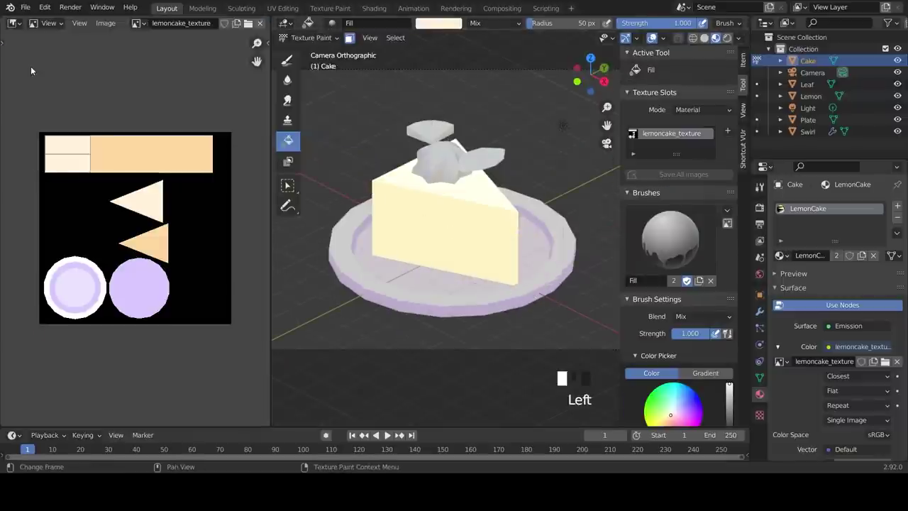
{"action": "left_click", "coordinate": [48, 22]}
{"action": "left_click", "coordinate": [55, 49]}
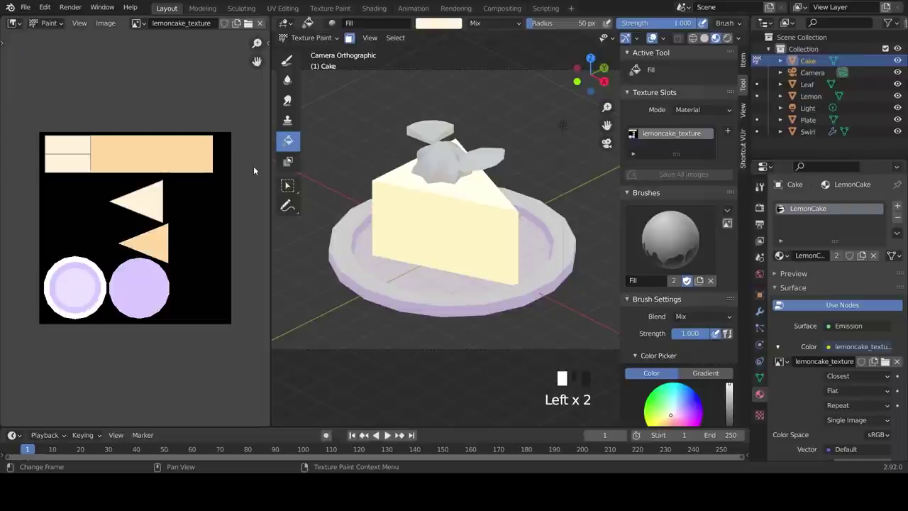
{"action": "key", "text": "n"}
{"action": "left_click_drag", "start_coordinate": [272, 172], "coordinate": [385, 173]}
{"action": "key", "text": "n"}
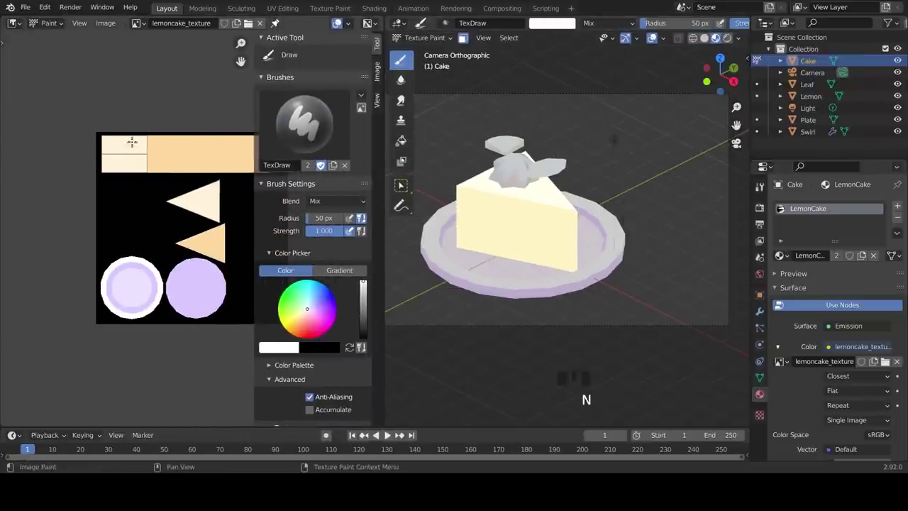
{"action": "key", "text": "t"}
{"action": "scroll", "coordinate": [183, 300], "scroll_direction": "up", "scroll_amount": 1}
{"action": "middle_click_drag", "start_coordinate": [183, 299], "coordinate": [143, 305], "text": "shift"}
Step: Select all faces of the cake's two cut sides as the paint mask
{"action": "left_click", "coordinate": [401, 186]}
{"action": "left_click", "coordinate": [510, 243]}
{"action": "left_click", "coordinate": [525, 244], "text": "shift"}
{"action": "middle_click_drag", "start_coordinate": [525, 245], "coordinate": [472, 235]}
{"action": "scroll", "coordinate": [473, 235], "scroll_direction": "up", "scroll_amount": 8}
{"action": "left_click", "coordinate": [566, 257], "text": "shift"}
{"action": "left_click", "coordinate": [566, 258], "text": "shift"}
{"action": "key", "text": "KP_0"}
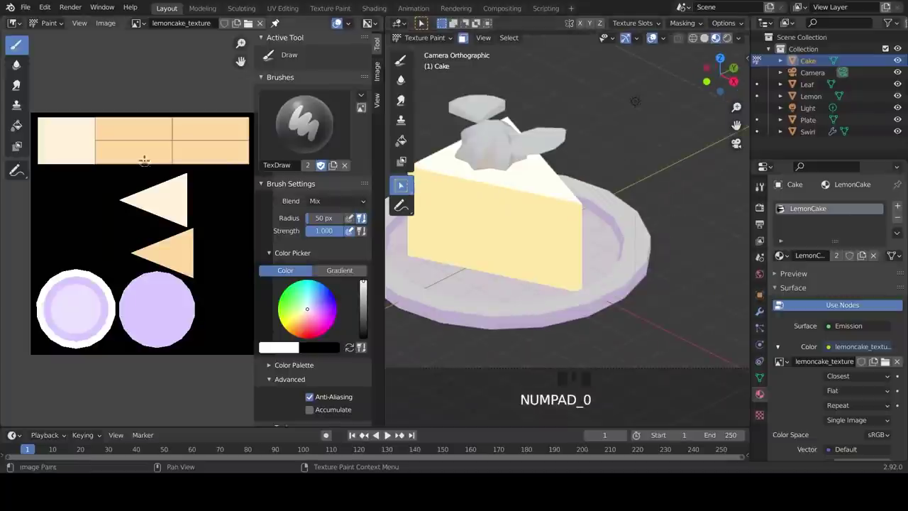
Step: Load Palette.001 for the draw brush and make cream the active colour at a radius of 36 px
{"action": "scroll", "coordinate": [343, 321], "scroll_direction": "down", "scroll_amount": 3}
{"action": "left_click", "coordinate": [303, 308]}
{"action": "left_click", "coordinate": [288, 355]}
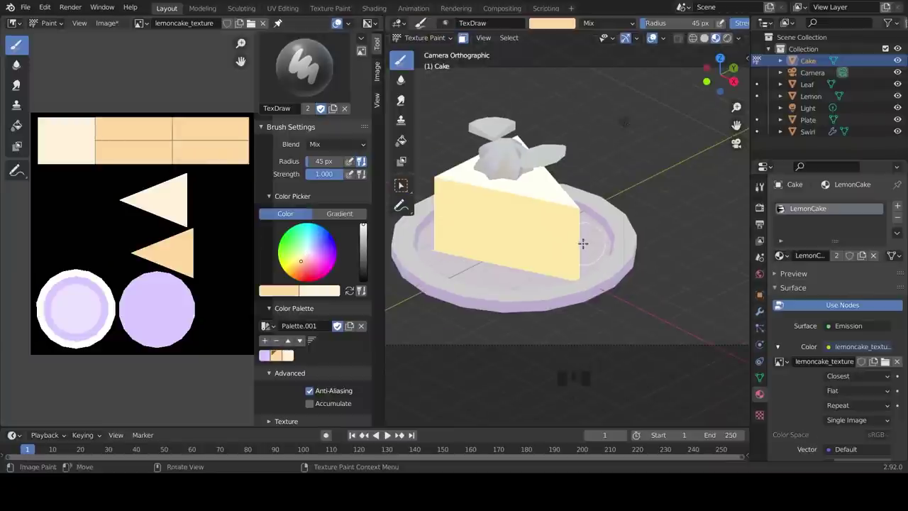
{"action": "middle_click_drag", "start_coordinate": [582, 244], "coordinate": [651, 245], "text": "shift"}
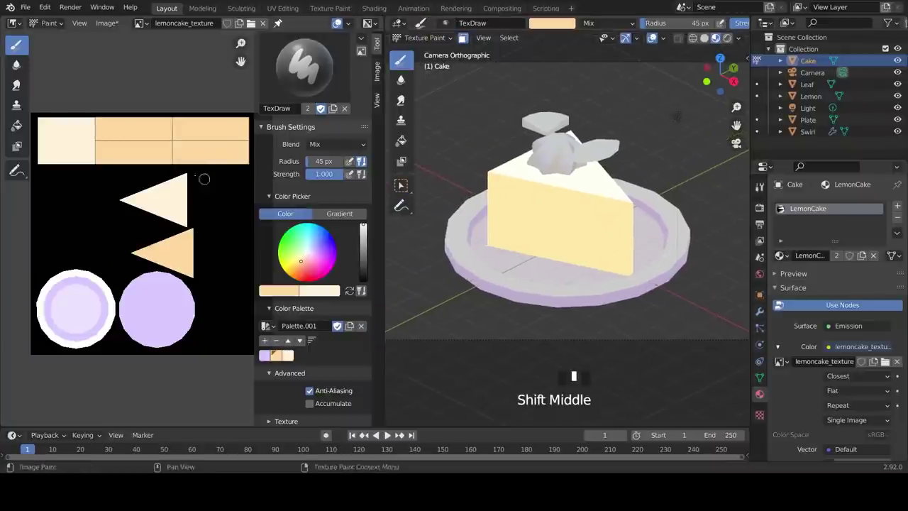
{"action": "key", "text": "ctrl+z"}
{"action": "key", "text": "x"}
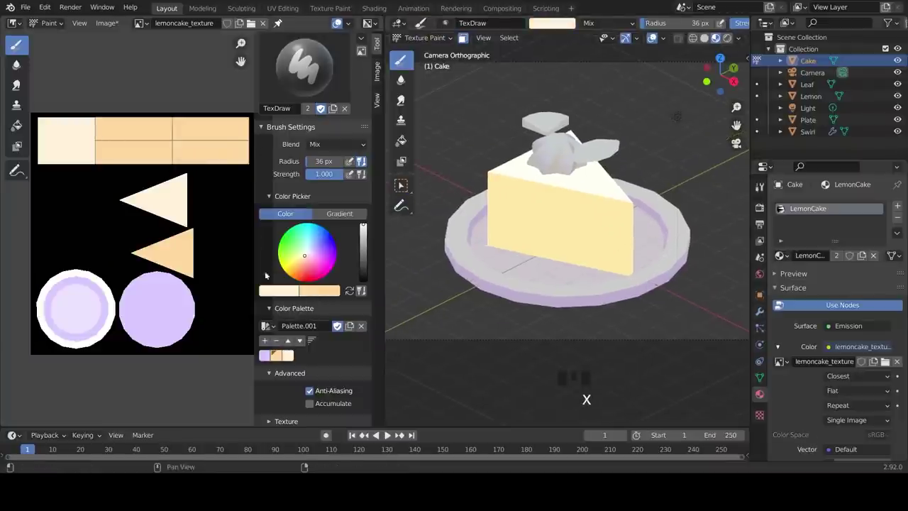
Step: Paint a horizontal cream filling stripe across the middle of both cut sides of the cake
{"action": "left_click", "coordinate": [94, 140]}
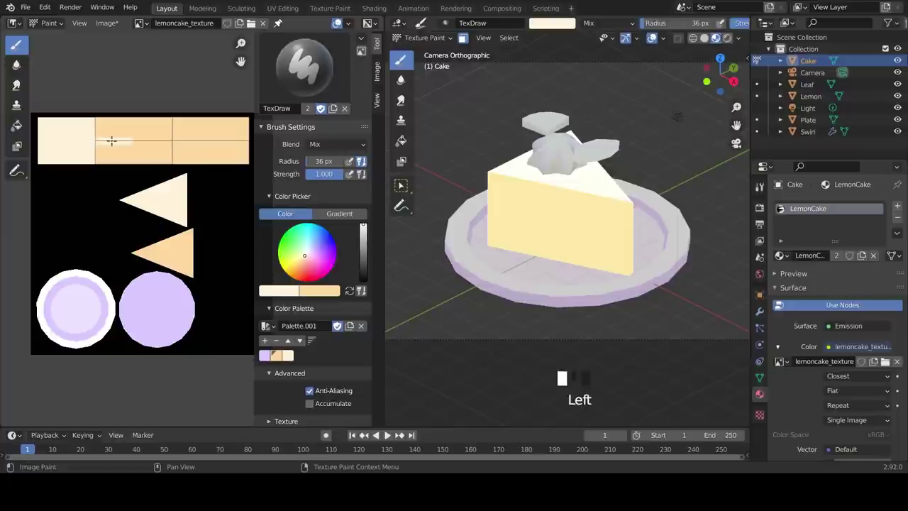
{"action": "left_click_drag", "start_coordinate": [115, 140], "coordinate": [151, 140]}
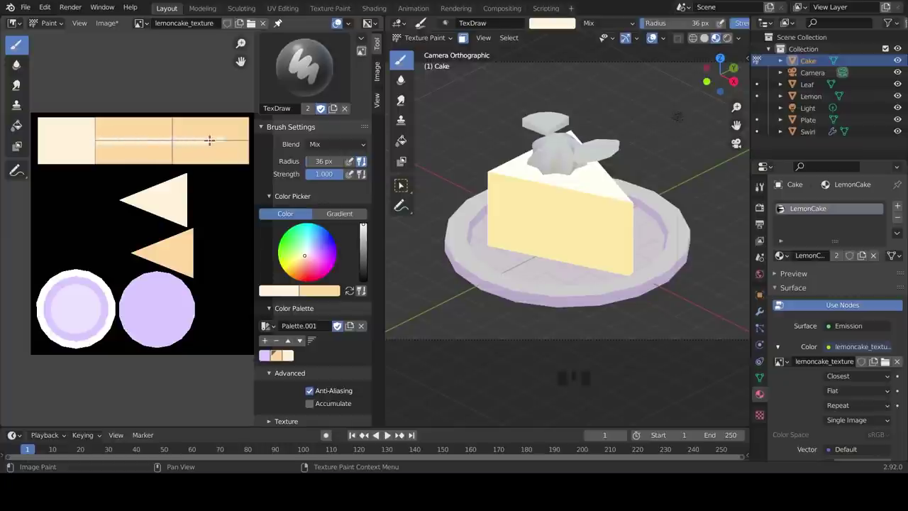
{"action": "left_click_drag", "start_coordinate": [236, 141], "coordinate": [250, 140]}
{"action": "scroll", "coordinate": [681, 270], "scroll_direction": "down", "scroll_amount": 6}
{"action": "mouse_move", "coordinate": [681, 270]}
{"action": "middle_mouse_down"}
{"action": "mouse_move", "coordinate": [592, 250]}
{"action": "mouse_move", "coordinate": [606, 246]}
{"action": "mouse_move", "coordinate": [570, 227]}
{"action": "mouse_move", "coordinate": [550, 234]}
{"action": "middle_mouse_up"}
{"action": "scroll", "coordinate": [592, 250], "scroll_direction": "up", "scroll_amount": 8}
{"action": "scroll", "coordinate": [551, 234], "scroll_direction": "up", "scroll_amount": 4}
{"action": "left_click", "coordinate": [592, 226]}
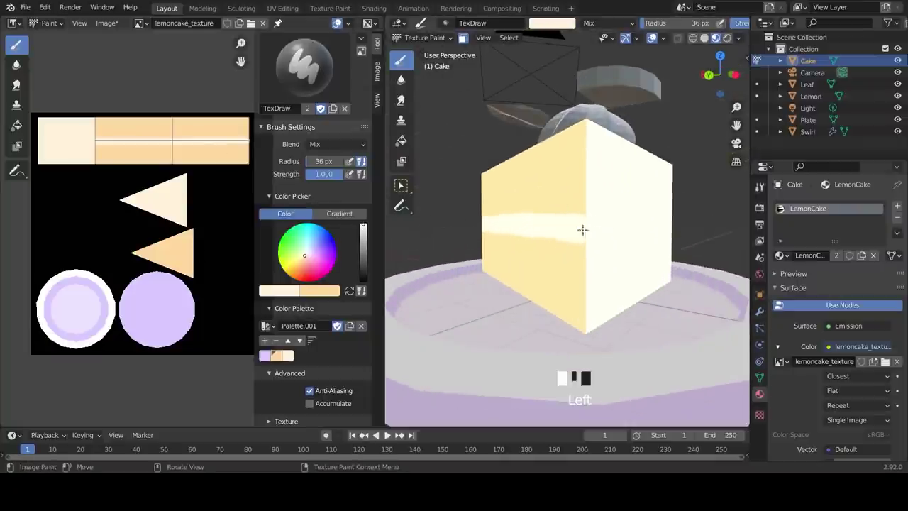
{"action": "middle_click_drag", "start_coordinate": [608, 225], "coordinate": [543, 263]}
{"action": "scroll", "coordinate": [543, 264], "scroll_direction": "down", "scroll_amount": 5}
{"action": "key", "text": "KP_0"}
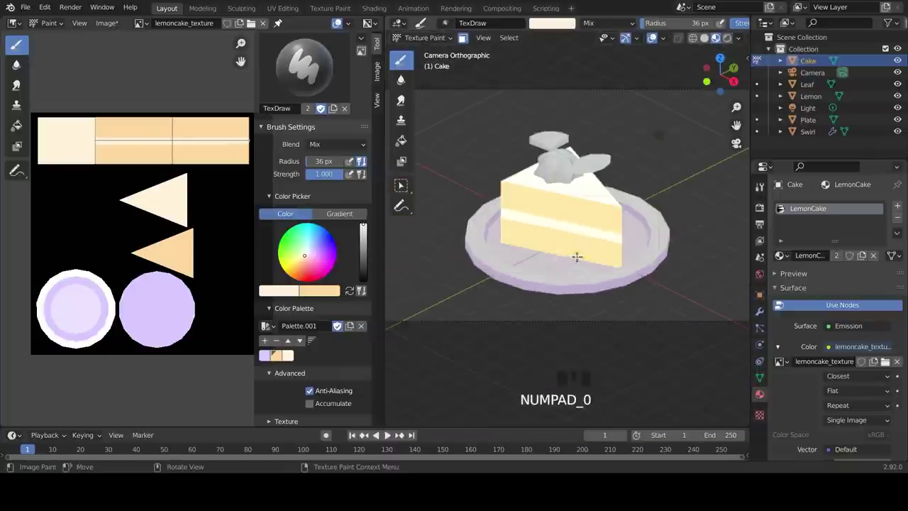
Step: Paint a vertical cream band along the outer back edge of both cut sides with a 22 px brush
{"action": "scroll", "coordinate": [582, 249], "scroll_direction": "up", "scroll_amount": 3}
{"action": "key", "text": "bracketleft"}
{"action": "key", "text": "bracketleft"}
{"action": "key", "text": "bracketleft"}
{"action": "left_click", "coordinate": [457, 163]}
{"action": "left_click_drag", "start_coordinate": [458, 161], "coordinate": [460, 247]}
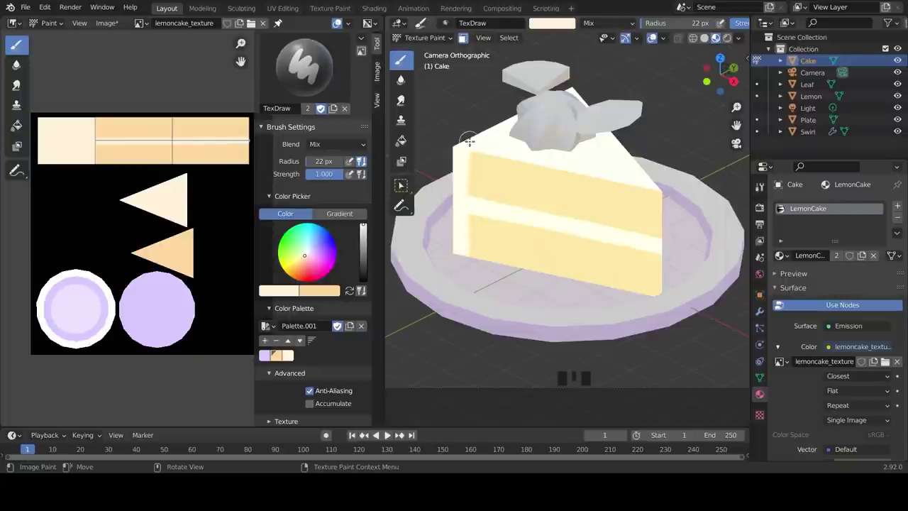
{"action": "mouse_move", "coordinate": [575, 217]}
{"action": "middle_mouse_down"}
{"action": "mouse_move", "coordinate": [573, 279]}
{"action": "mouse_move", "coordinate": [537, 272]}
{"action": "mouse_move", "coordinate": [624, 281]}
{"action": "mouse_move", "coordinate": [615, 306]}
{"action": "middle_mouse_up"}
{"action": "left_click_drag", "start_coordinate": [607, 192], "coordinate": [594, 283]}
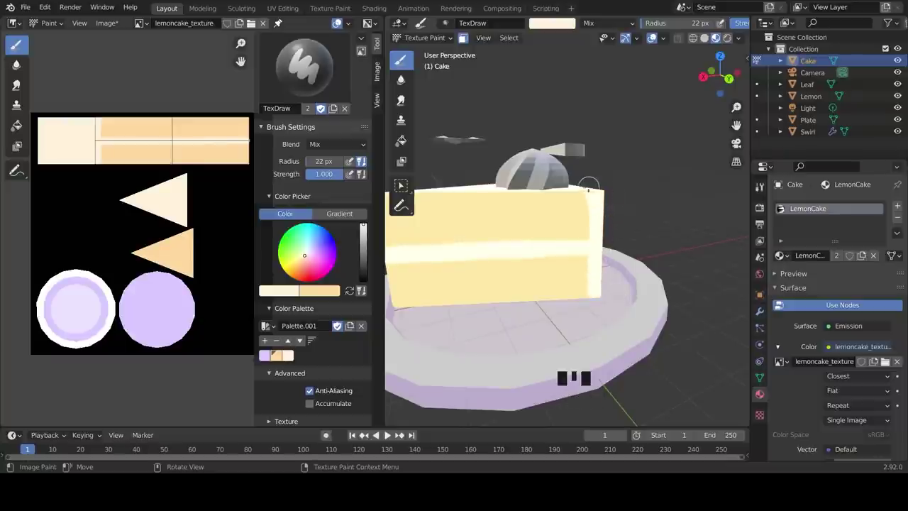
Step: Paint wavy cream icing drips along the top edge of the first cut side with a 15 px brush
{"action": "scroll", "coordinate": [603, 295], "scroll_direction": "down", "scroll_amount": 2}
{"action": "scroll", "coordinate": [533, 292], "scroll_direction": "up", "scroll_amount": 5}
{"action": "middle_click_drag", "start_coordinate": [533, 291], "coordinate": [615, 257]}
{"action": "scroll", "coordinate": [652, 284], "scroll_direction": "down", "scroll_amount": 3}
{"action": "key", "text": "bracketleft"}
{"action": "key", "text": "bracketleft"}
{"action": "key", "text": "bracketleft"}
{"action": "left_click", "coordinate": [465, 184]}
{"action": "left_click_drag", "start_coordinate": [508, 177], "coordinate": [474, 183]}
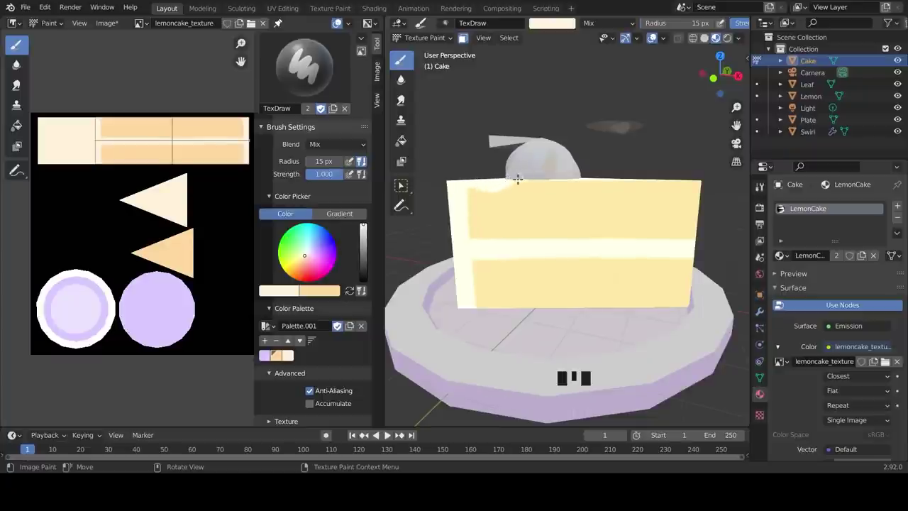
{"action": "mouse_move", "coordinate": [532, 188]}
{"action": "left_mouse_down"}
{"action": "mouse_move", "coordinate": [544, 178]}
{"action": "mouse_move", "coordinate": [537, 189]}
{"action": "mouse_move", "coordinate": [558, 180]}
{"action": "mouse_move", "coordinate": [699, 183]}
{"action": "left_mouse_up"}
{"action": "left_click", "coordinate": [586, 184]}
Step: Continue the wavy cream icing drips from the cake's tip along the top edge of the other cut side
{"action": "mouse_move", "coordinate": [585, 184]}
{"action": "middle_mouse_down"}
{"action": "mouse_move", "coordinate": [617, 328]}
{"action": "mouse_move", "coordinate": [551, 331]}
{"action": "mouse_move", "coordinate": [594, 189]}
{"action": "middle_mouse_up"}
{"action": "left_click", "coordinate": [511, 197]}
{"action": "middle_click_drag", "start_coordinate": [511, 196], "coordinate": [527, 204]}
{"action": "left_click", "coordinate": [513, 203]}
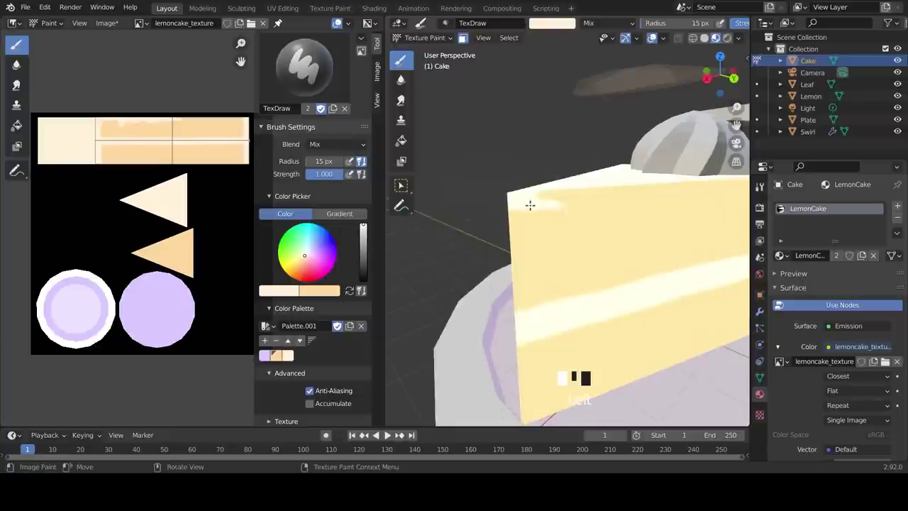
{"action": "left_click_drag", "start_coordinate": [553, 204], "coordinate": [518, 203]}
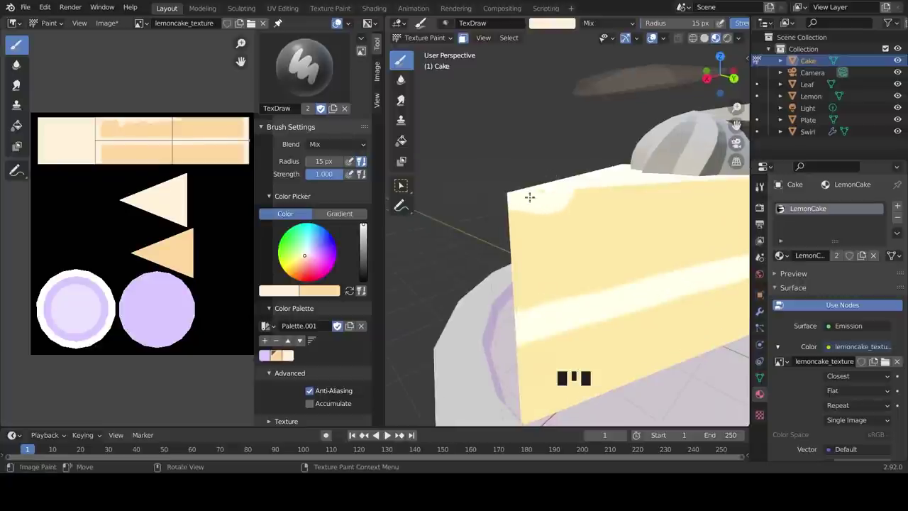
{"action": "scroll", "coordinate": [591, 195], "scroll_direction": "down", "scroll_amount": 4}
{"action": "middle_click_drag", "start_coordinate": [592, 195], "coordinate": [566, 193]}
{"action": "mouse_move", "coordinate": [496, 206]}
{"action": "left_mouse_down"}
{"action": "mouse_move", "coordinate": [521, 212]}
{"action": "mouse_move", "coordinate": [513, 203]}
{"action": "mouse_move", "coordinate": [539, 197]}
{"action": "mouse_move", "coordinate": [669, 202]}
{"action": "left_mouse_up"}
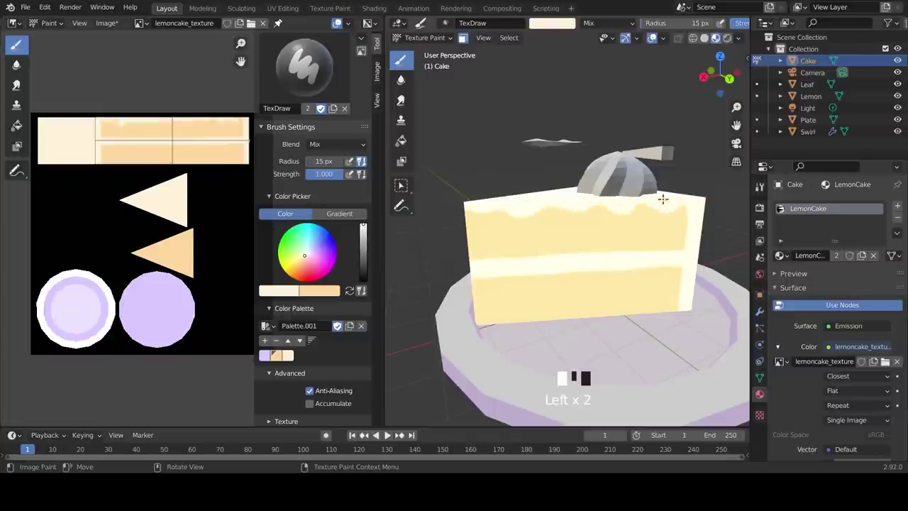
{"action": "middle_click_drag", "start_coordinate": [624, 205], "coordinate": [683, 209]}
{"action": "scroll", "coordinate": [683, 208], "scroll_direction": "down", "scroll_amount": 2}
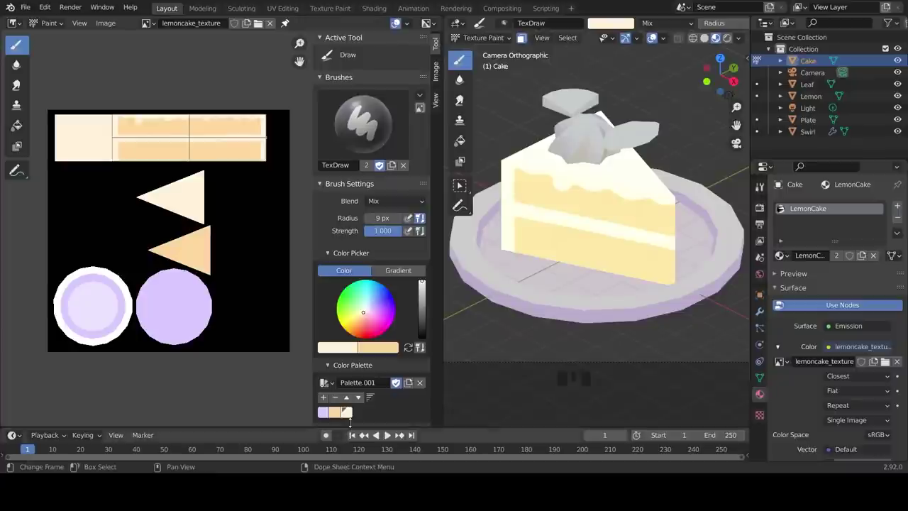
Step: Set the brush colour to F9C988 and add it to the colour palette
{"action": "left_click", "coordinate": [337, 347]}
{"action": "left_click", "coordinate": [358, 308]}
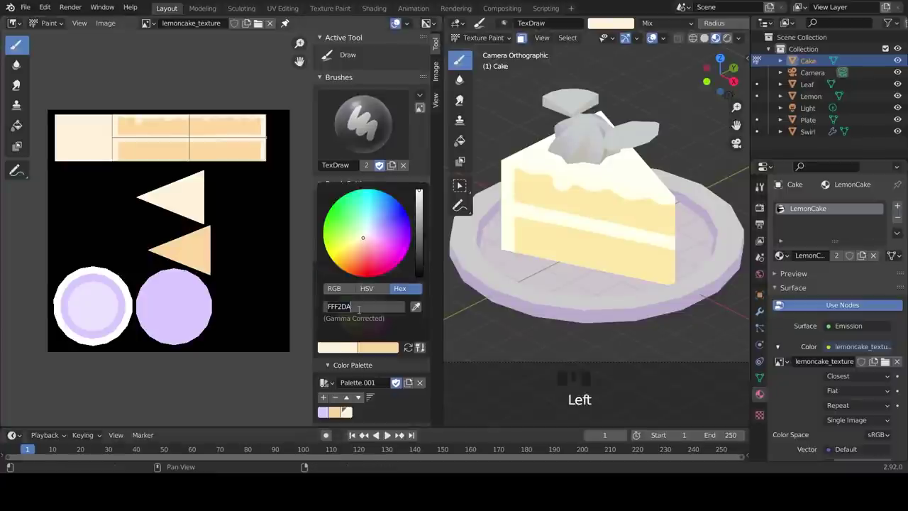
{"action": "type", "text": "F9C988"}
{"action": "key", "text": "Return"}
{"action": "left_click", "coordinate": [324, 397]}
{"action": "left_click", "coordinate": [358, 412]}
Step: Isolate the cake and paint small wavy crumb marks on both sponge layers of one cut side with a 7 px brush
{"action": "key", "text": "slash"}
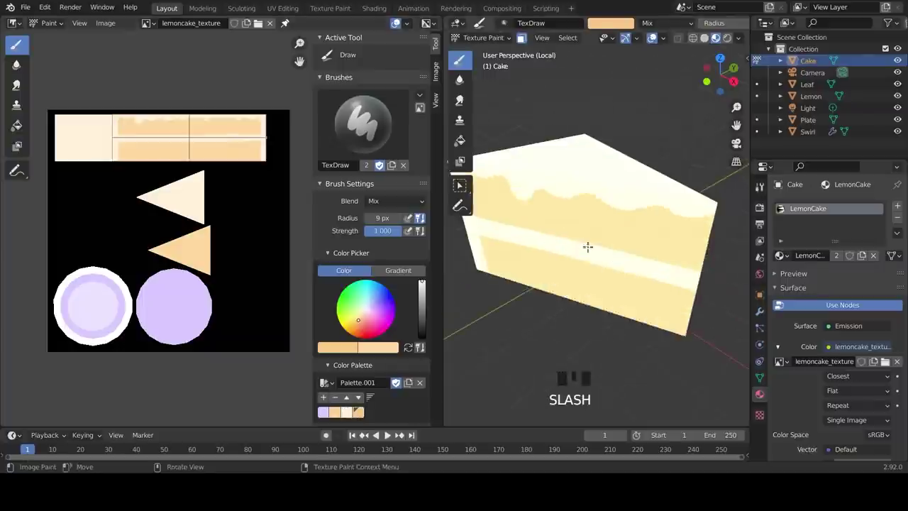
{"action": "middle_click_drag", "start_coordinate": [580, 248], "coordinate": [612, 223]}
{"action": "left_click", "coordinate": [503, 190]}
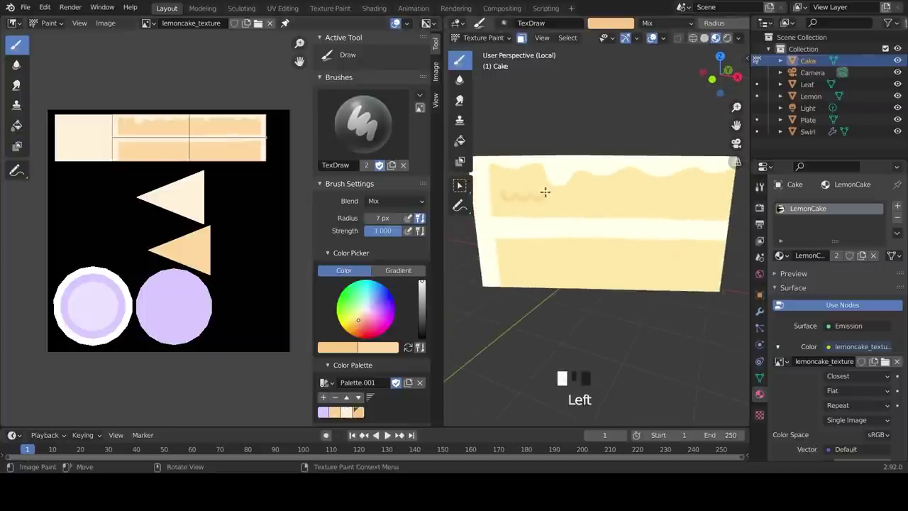
{"action": "left_click_drag", "start_coordinate": [588, 186], "coordinate": [614, 186]}
{"action": "key", "text": "ctrl+z"}
{"action": "left_click", "coordinate": [601, 185]}
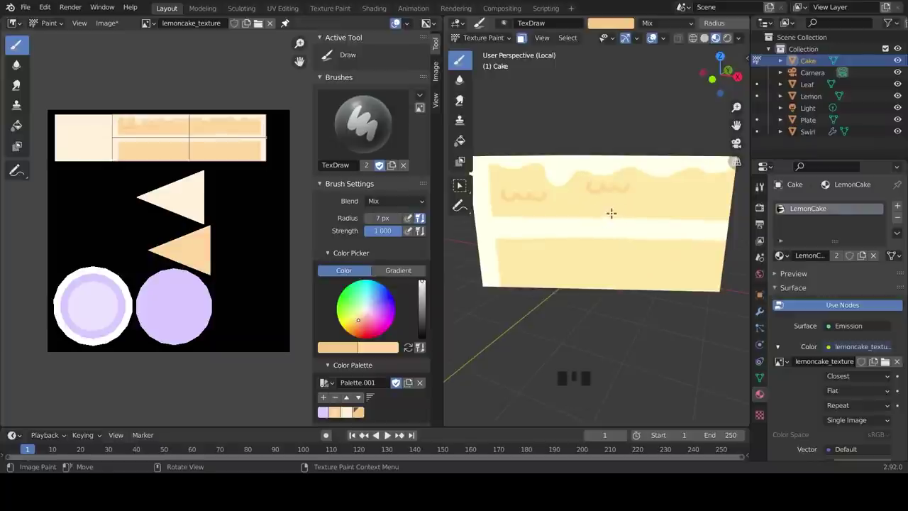
{"action": "mouse_move", "coordinate": [662, 201]}
{"action": "left_mouse_down"}
{"action": "mouse_move", "coordinate": [674, 207]}
{"action": "mouse_move", "coordinate": [719, 186]}
{"action": "left_mouse_up"}
{"action": "mouse_move", "coordinate": [506, 261]}
{"action": "left_mouse_down"}
{"action": "mouse_move", "coordinate": [611, 265]}
{"action": "mouse_move", "coordinate": [598, 273]}
{"action": "mouse_move", "coordinate": [654, 251]}
{"action": "left_mouse_up"}
{"action": "key", "text": "ctrl+z"}
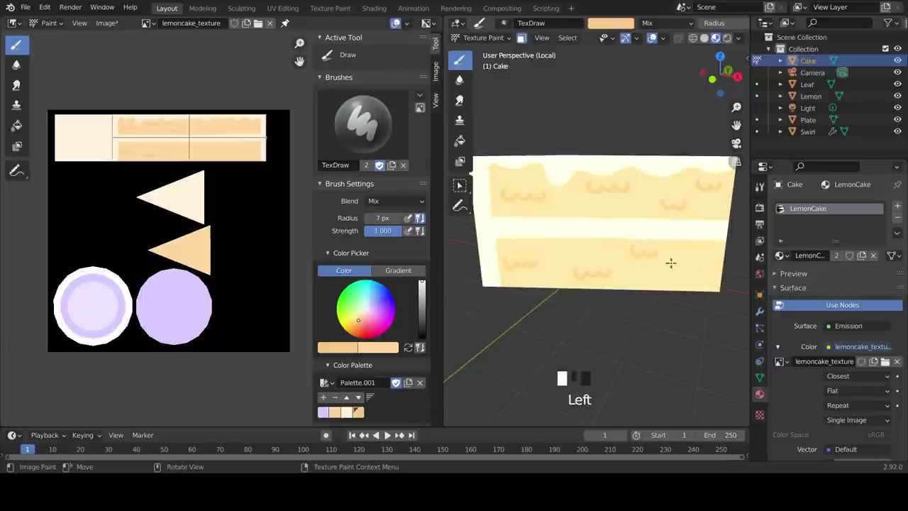
Step: Save the lemoncake_texture image, then select the swirl and switch it to Texture Paint mode
{"action": "left_click", "coordinate": [107, 23]}
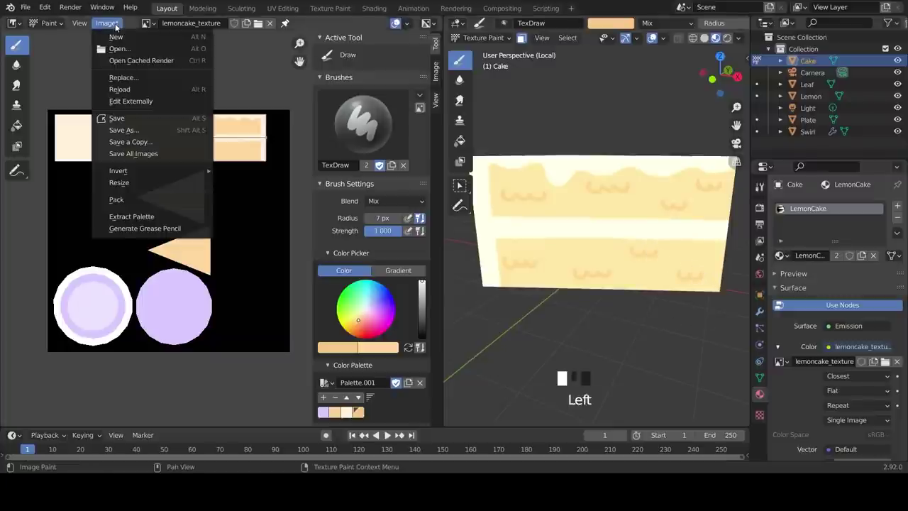
{"action": "left_click", "coordinate": [126, 119]}
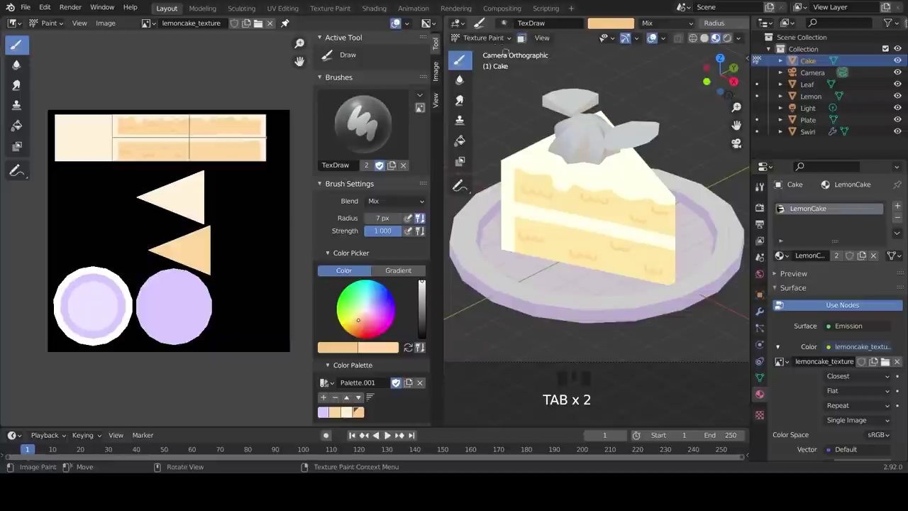
{"action": "left_click", "coordinate": [488, 37]}
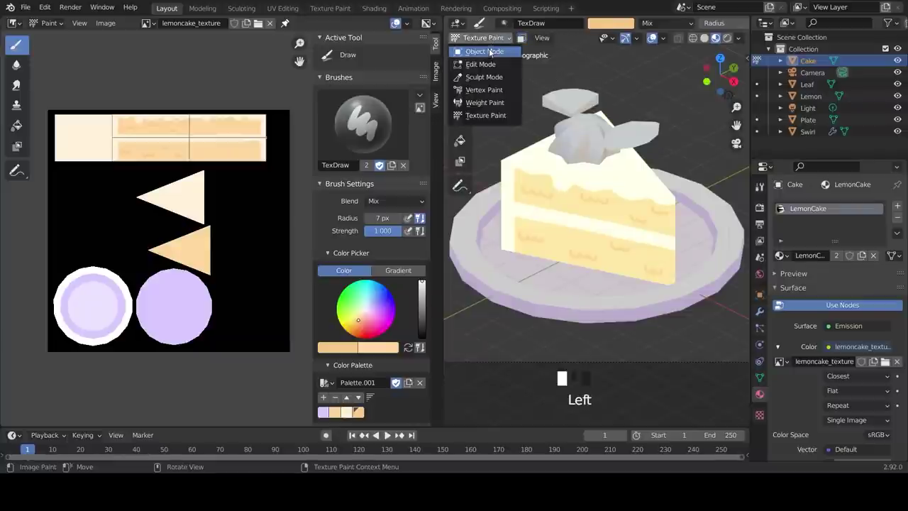
{"action": "left_click", "coordinate": [489, 48]}
{"action": "left_click", "coordinate": [586, 150]}
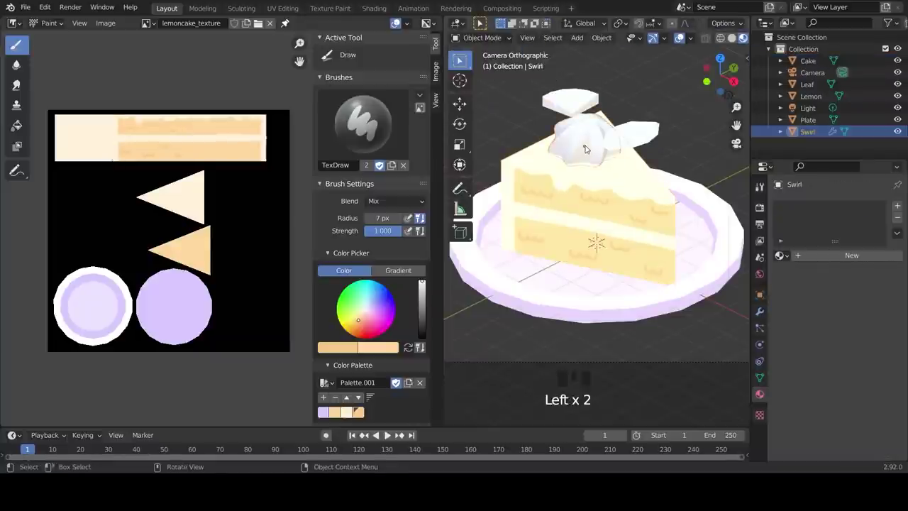
{"action": "left_click_drag", "start_coordinate": [489, 38], "coordinate": [487, 115]}
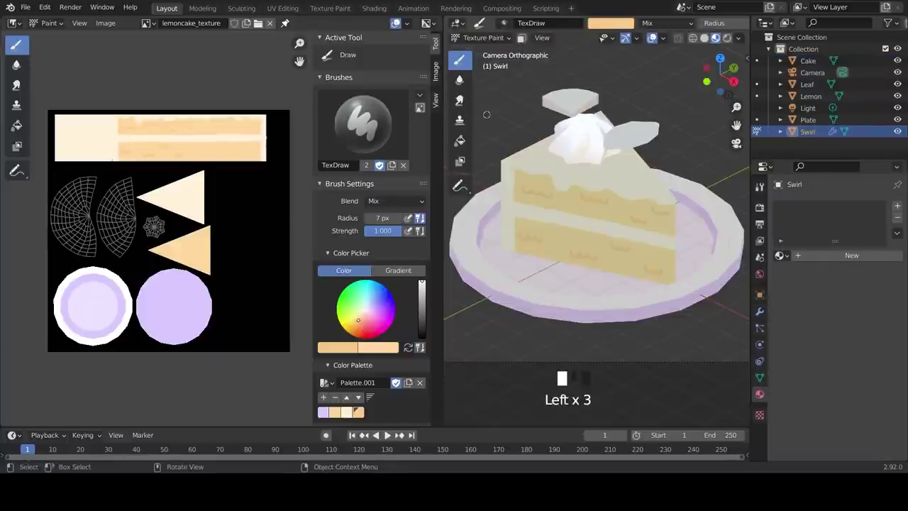
Step: Choose the Fill tool, set its colour to a warm light cream hex value starting with FFE4, and add it to the palette
{"action": "left_click", "coordinate": [459, 139]}
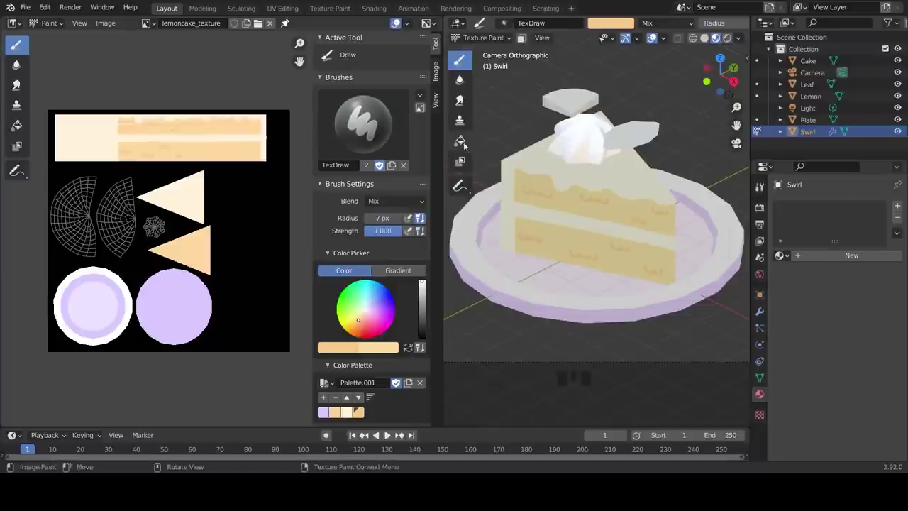
{"action": "left_click", "coordinate": [343, 347]}
{"action": "left_click", "coordinate": [351, 309]}
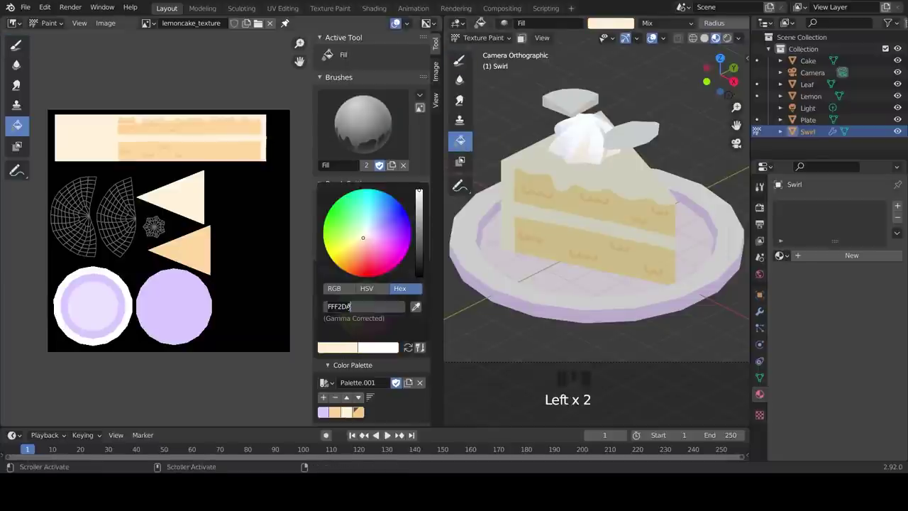
{"action": "key", "text": "ctrl+a"}
{"action": "type", "text": "FF"}
{"action": "type", "text": "4"}
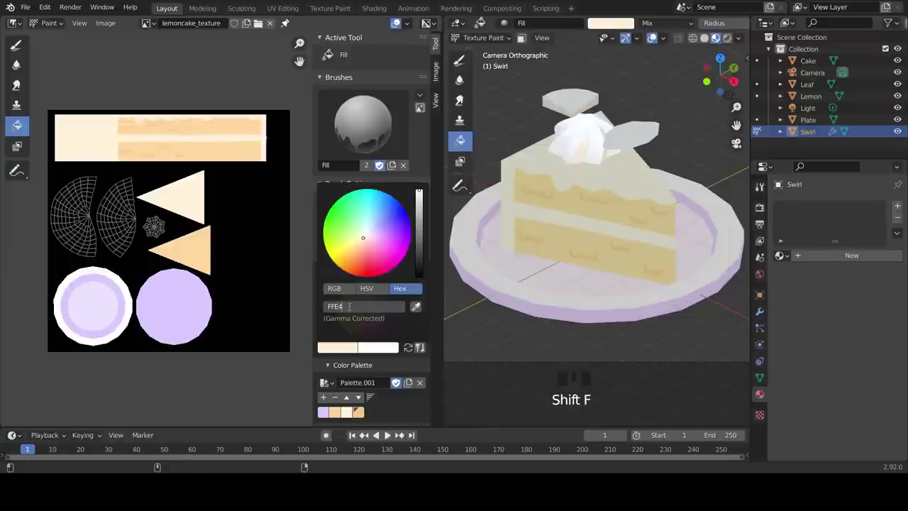
{"action": "key", "text": "Return"}
{"action": "left_click", "coordinate": [324, 398]}
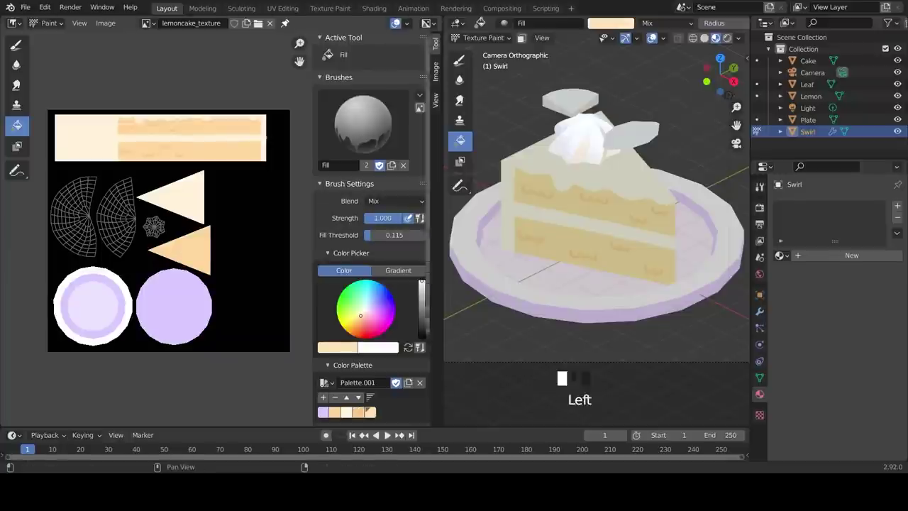
Step: Assign the LemonCake material to the swirl and fill the whole swirl with the warm light cream
{"action": "left_click", "coordinate": [780, 257]}
{"action": "left_click", "coordinate": [710, 269]}
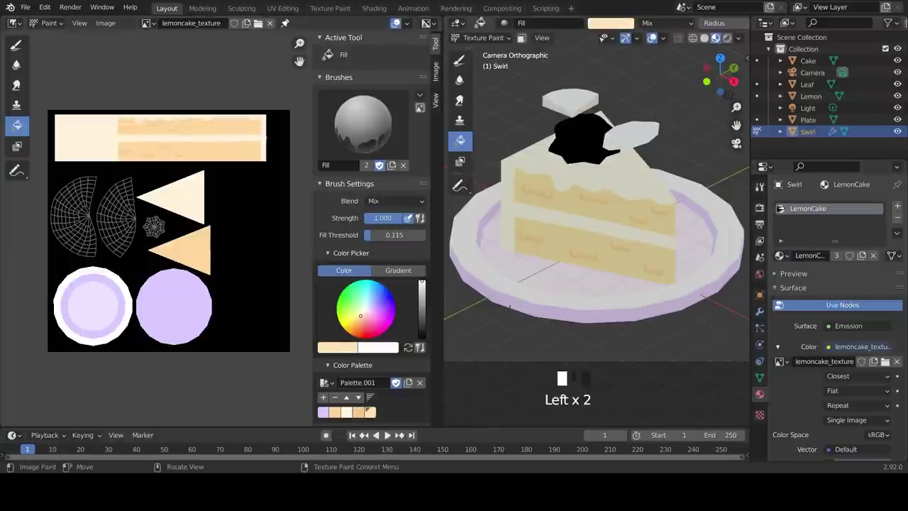
{"action": "left_click", "coordinate": [581, 146]}
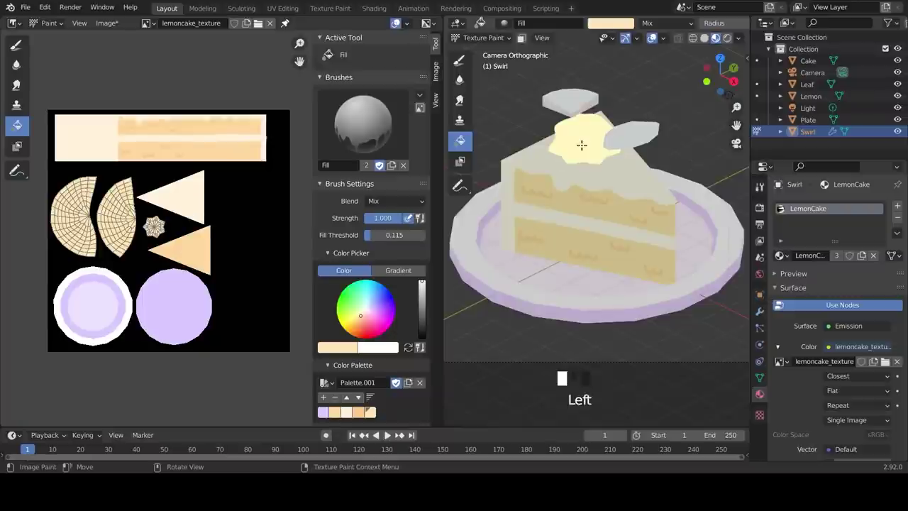
Step: Pick the paler cream palette colour, enable face-selection masking, isolate the swirl and select the first spiral stripe's faces
{"action": "left_click", "coordinate": [345, 412]}
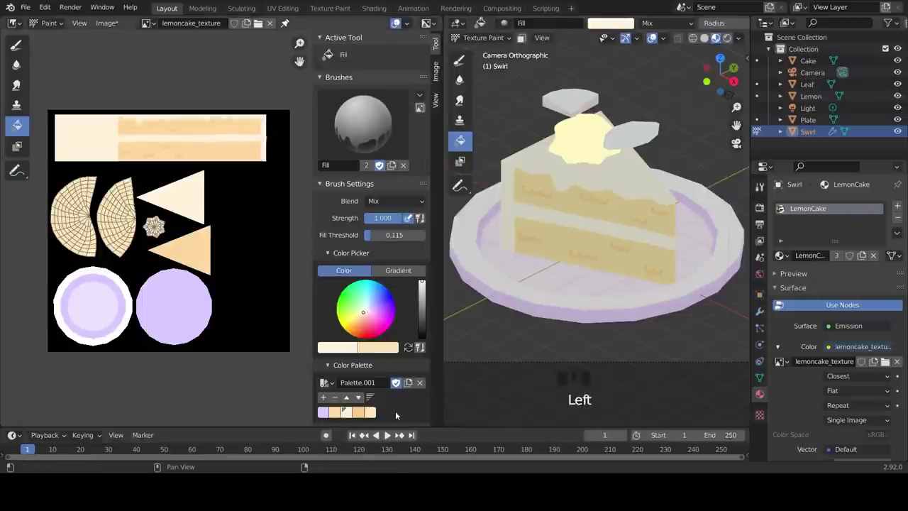
{"action": "left_click", "coordinate": [523, 39]}
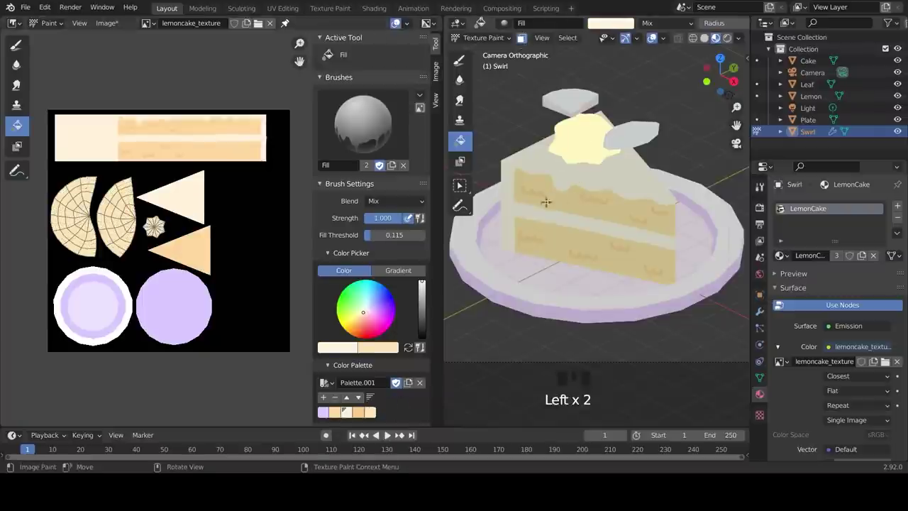
{"action": "left_click", "coordinate": [460, 185]}
{"action": "key", "text": "slash"}
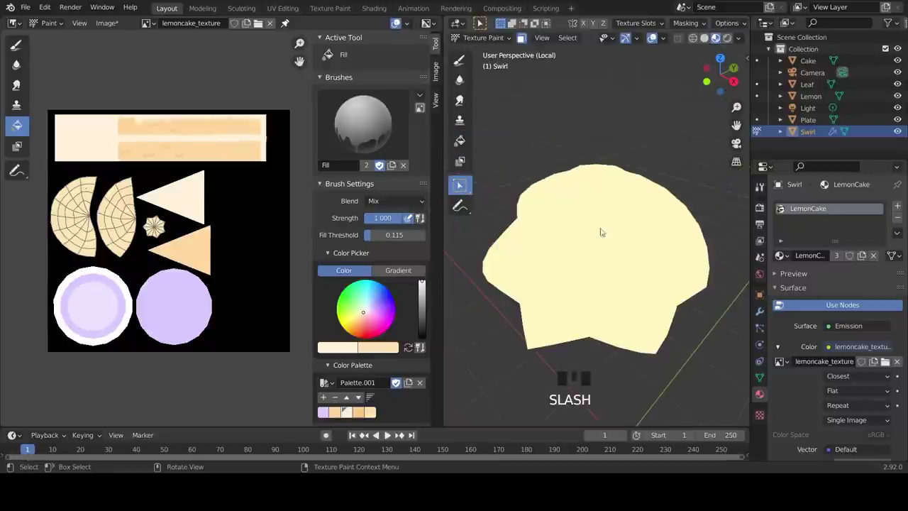
{"action": "left_click", "coordinate": [561, 323]}
{"action": "middle_click_drag", "start_coordinate": [568, 318], "coordinate": [574, 357]}
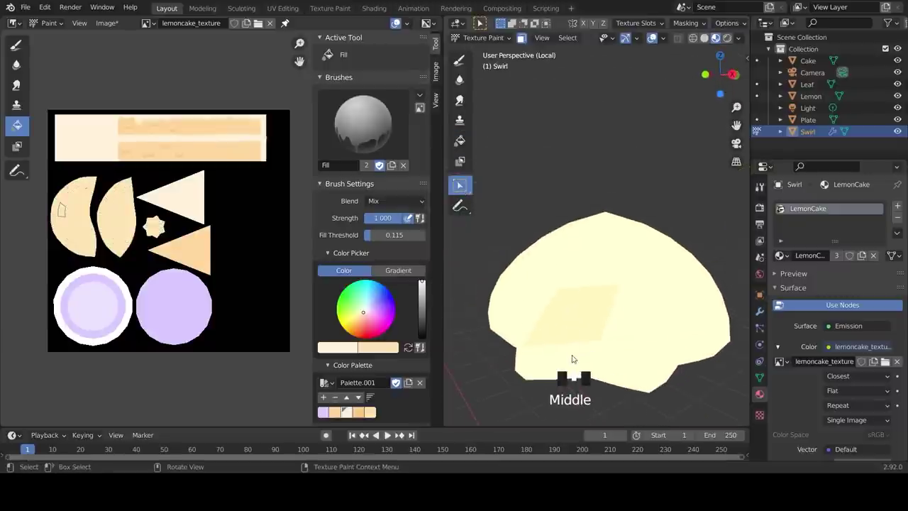
{"action": "left_click", "coordinate": [575, 352], "text": "shift"}
{"action": "left_click", "coordinate": [593, 277], "text": "shift"}
{"action": "left_click", "coordinate": [607, 238], "text": "shift"}
Step: Add the faces of the next two alternating spiral stripes around the swirl to the selection
{"action": "middle_click_drag", "start_coordinate": [655, 270], "coordinate": [598, 293]}
{"action": "left_click", "coordinate": [673, 319], "text": "shift"}
{"action": "middle_click_drag", "start_coordinate": [673, 319], "coordinate": [545, 314], "text": "shift"}
{"action": "left_click", "coordinate": [563, 269], "text": "shift"}
{"action": "left_click", "coordinate": [581, 218], "text": "shift"}
{"action": "left_click", "coordinate": [588, 163], "text": "shift"}
{"action": "middle_click_drag", "start_coordinate": [675, 264], "coordinate": [619, 277]}
{"action": "scroll", "coordinate": [610, 305], "scroll_direction": "down", "scroll_amount": 1}
{"action": "left_click", "coordinate": [592, 351], "text": "shift"}
{"action": "left_click", "coordinate": [607, 270], "text": "shift"}
{"action": "left_click", "coordinate": [624, 217], "text": "shift"}
{"action": "left_click", "coordinate": [621, 191], "text": "shift"}
Step: Extend the face selection along two more alternating stripes, from the swirl's base towards its tip
{"action": "middle_click_drag", "start_coordinate": [675, 269], "coordinate": [553, 312]}
{"action": "left_click", "coordinate": [553, 312], "text": "shift"}
{"action": "left_click", "coordinate": [568, 273], "text": "shift"}
{"action": "left_click", "coordinate": [581, 228], "text": "shift"}
{"action": "middle_click_drag", "start_coordinate": [580, 228], "coordinate": [634, 319]}
{"action": "left_click", "coordinate": [634, 319], "text": "shift"}
{"action": "left_click", "coordinate": [575, 290], "text": "shift"}
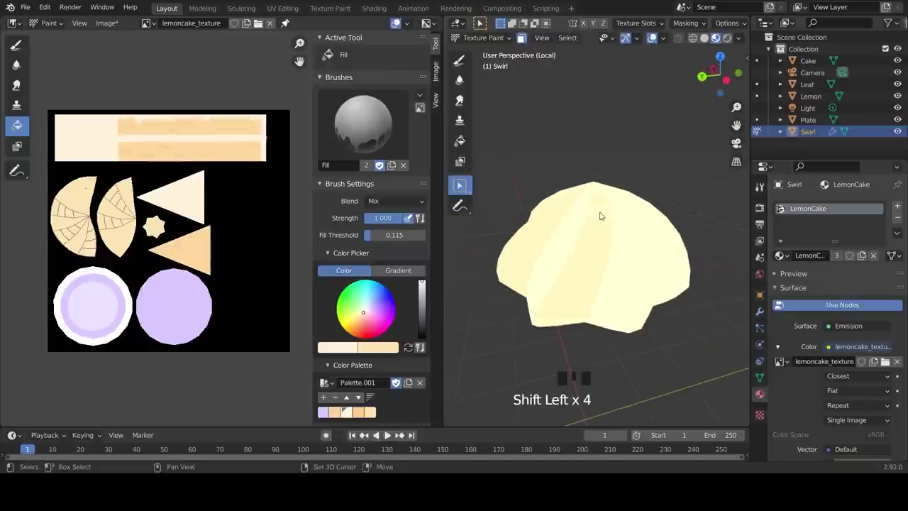
{"action": "middle_click_drag", "start_coordinate": [600, 215], "coordinate": [602, 304]}
{"action": "left_click", "coordinate": [546, 269], "text": "shift"}
{"action": "left_click", "coordinate": [556, 237], "text": "shift"}
{"action": "left_click", "coordinate": [572, 203], "text": "shift"}
Step: Select the remaining alternating faces near the swirl's tip and fill all selected stripes with the paler cream
{"action": "middle_click_drag", "start_coordinate": [572, 203], "coordinate": [576, 291]}
{"action": "left_click", "coordinate": [581, 234], "text": "shift"}
{"action": "left_click", "coordinate": [580, 220], "text": "shift"}
{"action": "left_click", "coordinate": [584, 203], "text": "shift"}
{"action": "left_click", "coordinate": [629, 234], "text": "shift"}
{"action": "mouse_move", "coordinate": [630, 234]}
{"action": "middle_mouse_down"}
{"action": "mouse_move", "coordinate": [619, 314]}
{"action": "mouse_move", "coordinate": [520, 299]}
{"action": "middle_mouse_up"}
{"action": "left_click", "coordinate": [460, 140]}
{"action": "left_click", "coordinate": [575, 224]}
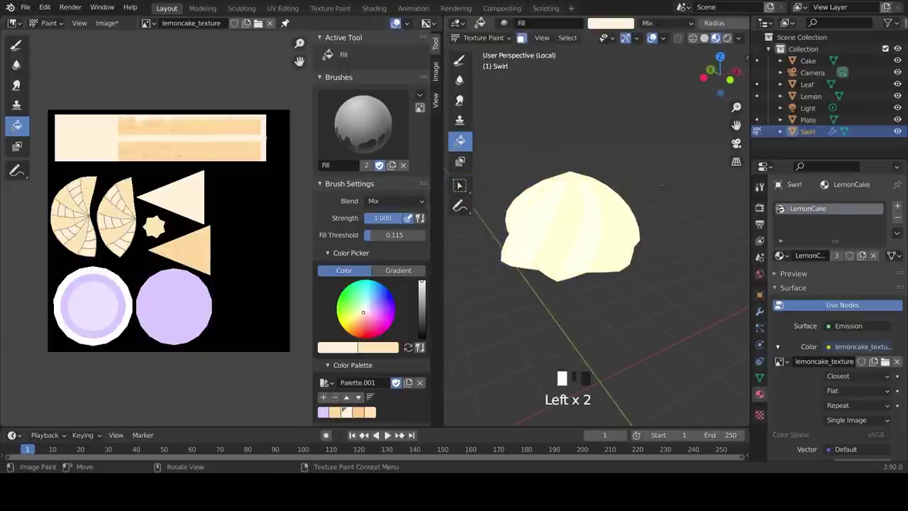
Step: Turn off face masking and set a linear fill gradient from the darker orange-tan palette colour to the same colour fully transparent
{"action": "key", "text": "KP_3"}
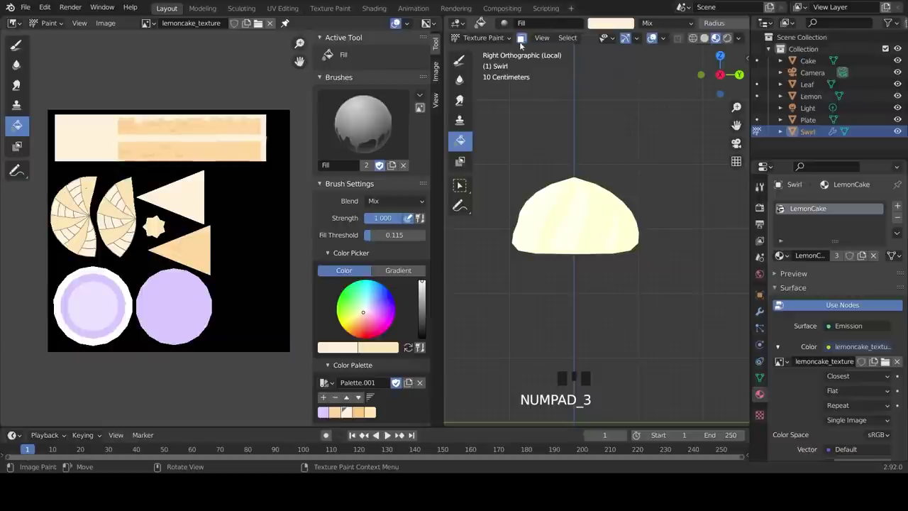
{"action": "left_click", "coordinate": [522, 38]}
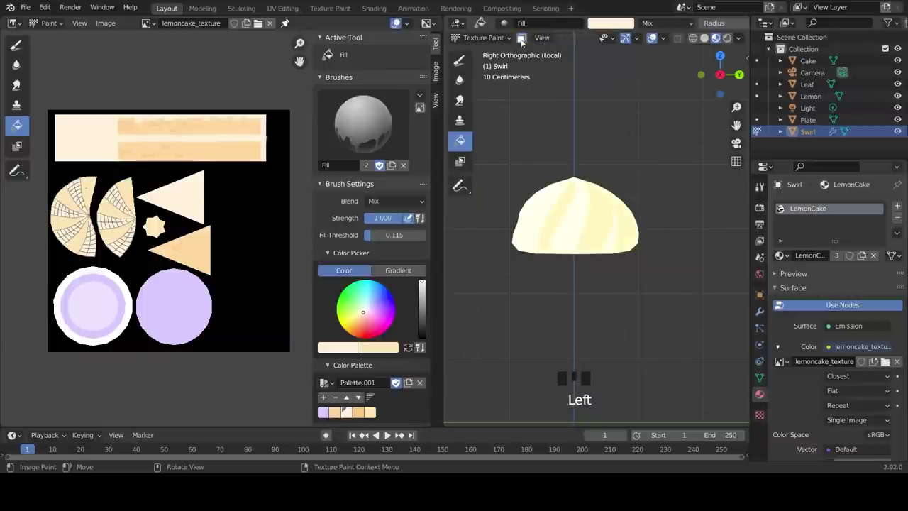
{"action": "left_click", "coordinate": [398, 272]}
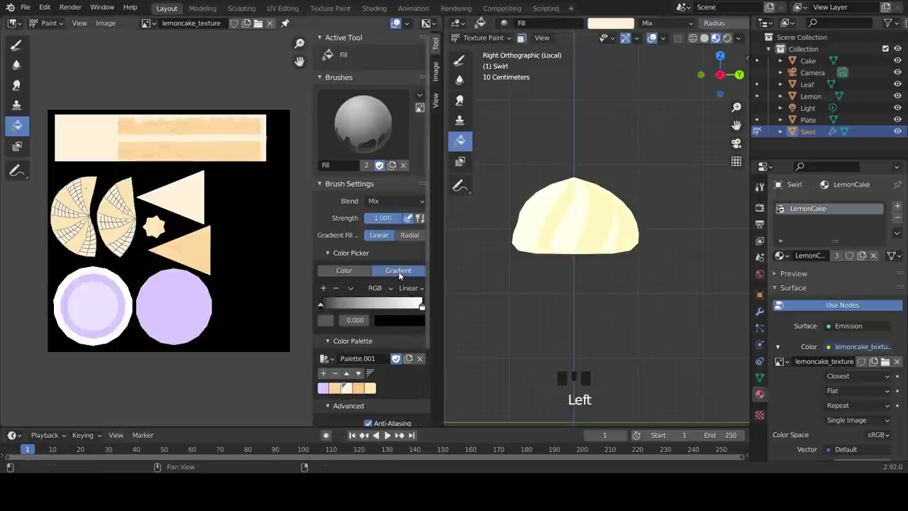
{"action": "left_click", "coordinate": [320, 307]}
{"action": "left_click", "coordinate": [357, 388]}
{"action": "left_click", "coordinate": [421, 306]}
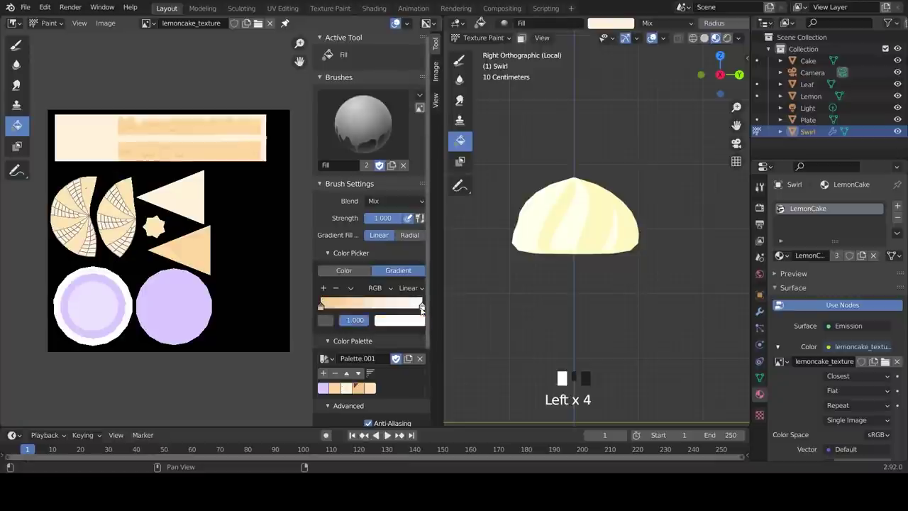
{"action": "left_click", "coordinate": [359, 388]}
{"action": "left_click", "coordinate": [412, 322]}
{"action": "left_click_drag", "start_coordinate": [440, 303], "coordinate": [380, 304]}
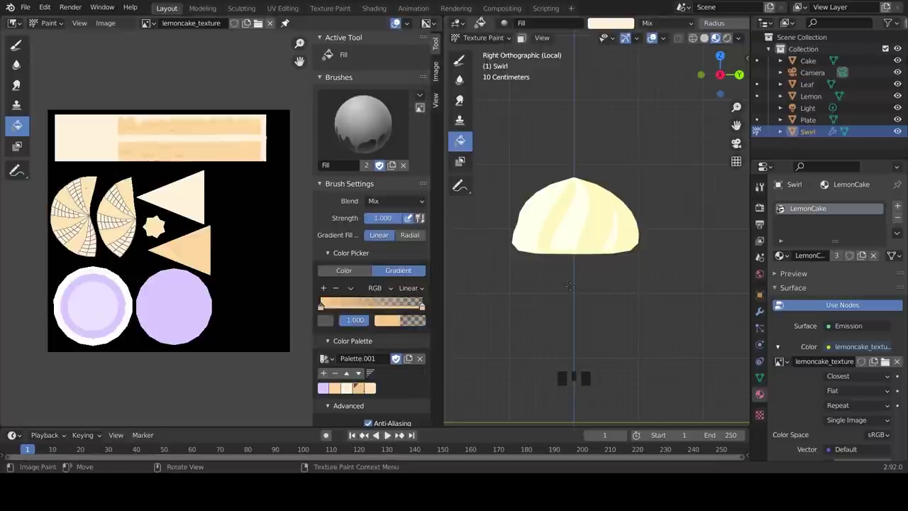
Step: Apply the gradient fill vertically from below the swirl's base up to near its tip, exit isolation and save the texture image
{"action": "left_click_drag", "start_coordinate": [574, 310], "coordinate": [573, 187]}
{"action": "key", "text": "KP_0"}
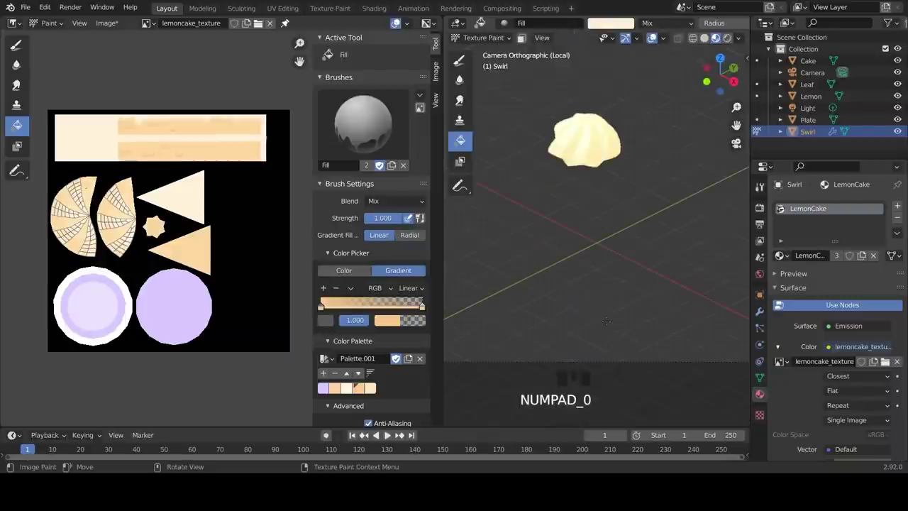
{"action": "key", "text": "KP_Divide"}
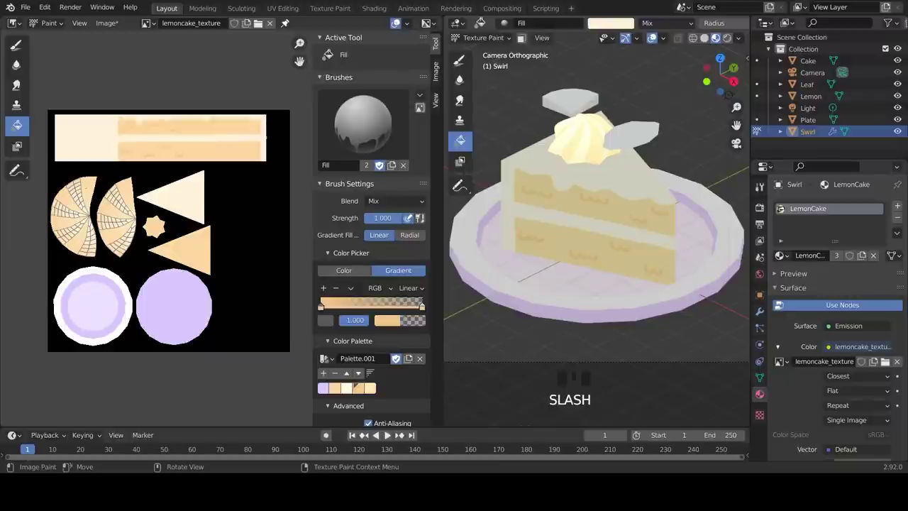
{"action": "left_click", "coordinate": [106, 22]}
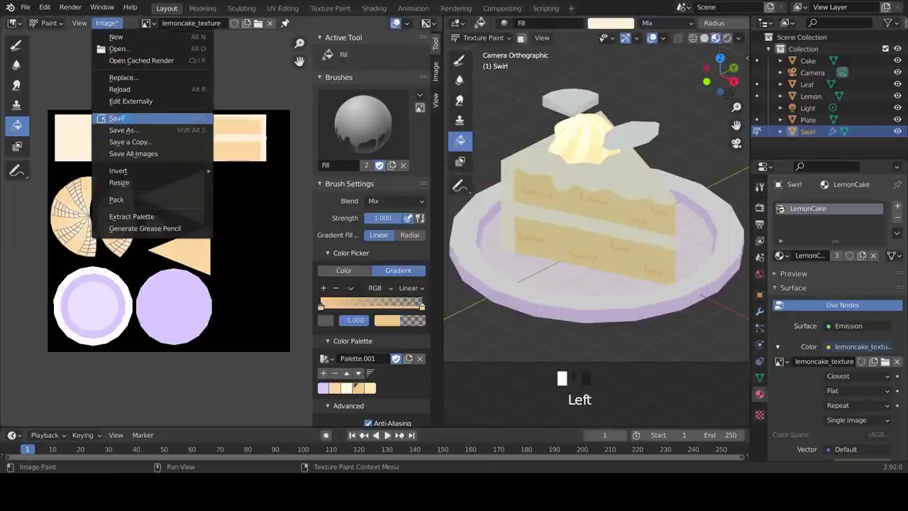
{"action": "left_click", "coordinate": [142, 118]}
Step: Switch to the lemon slice in Texture Paint mode and assign it the LemonCake material
{"action": "left_click", "coordinate": [492, 41]}
{"action": "left_click", "coordinate": [494, 52]}
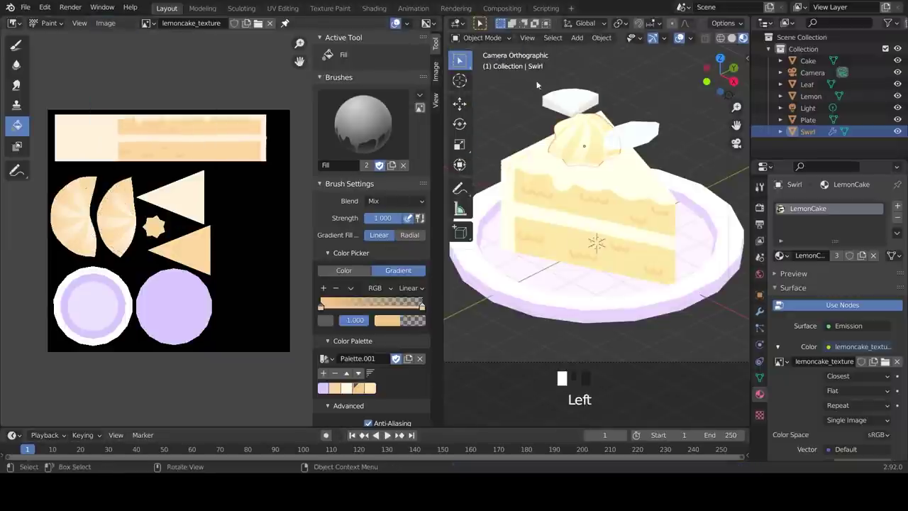
{"action": "left_click", "coordinate": [565, 101]}
{"action": "left_click", "coordinate": [492, 39]}
{"action": "left_click", "coordinate": [493, 115]}
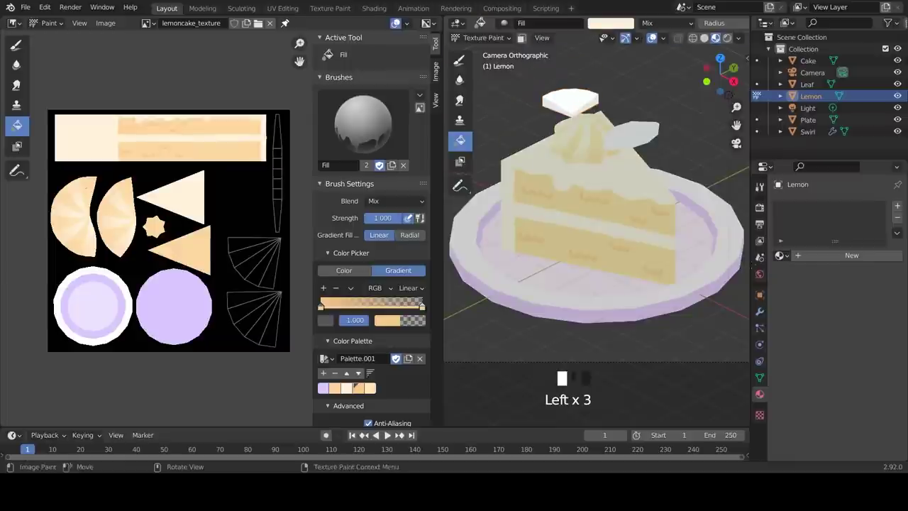
{"action": "left_click", "coordinate": [780, 256]}
{"action": "left_click", "coordinate": [762, 275]}
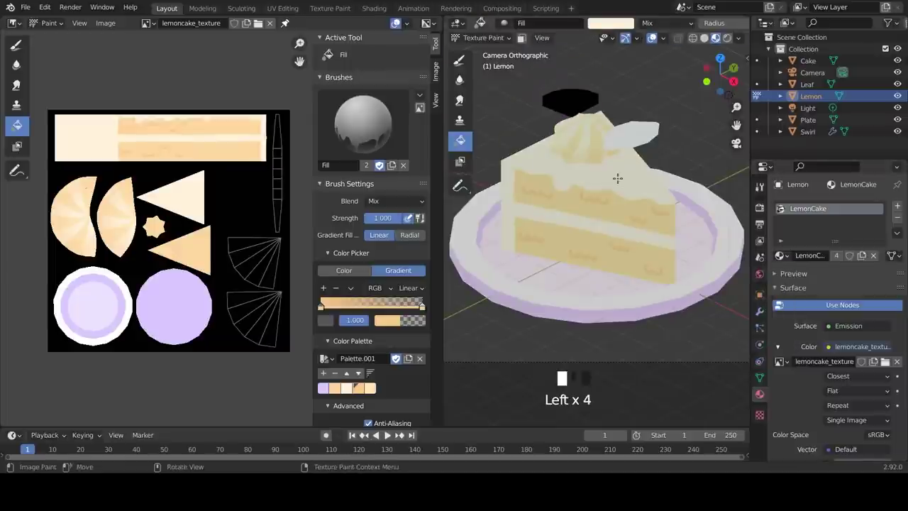
Step: Isolate the lemon slice in top view, add solid colour FFDA74 to the palette and fill the slice with it
{"action": "key", "text": "KP_Divide"}
{"action": "scroll", "coordinate": [618, 178], "scroll_direction": "down", "scroll_amount": 2}
{"action": "key", "text": "KP_7"}
{"action": "middle_click_drag", "start_coordinate": [618, 178], "coordinate": [681, 161], "text": "shift"}
{"action": "left_click", "coordinate": [343, 270]}
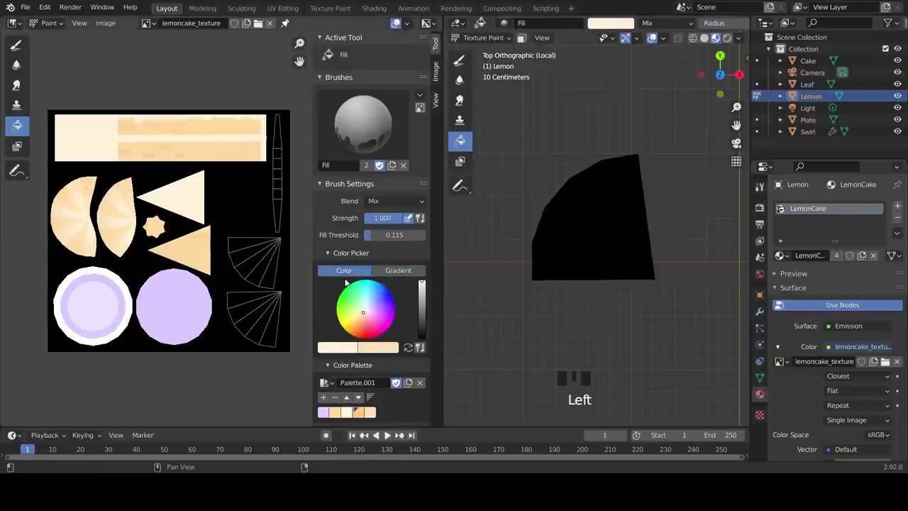
{"action": "left_click", "coordinate": [339, 348]}
{"action": "left_click", "coordinate": [359, 308]}
{"action": "type", "text": "FFDA74"}
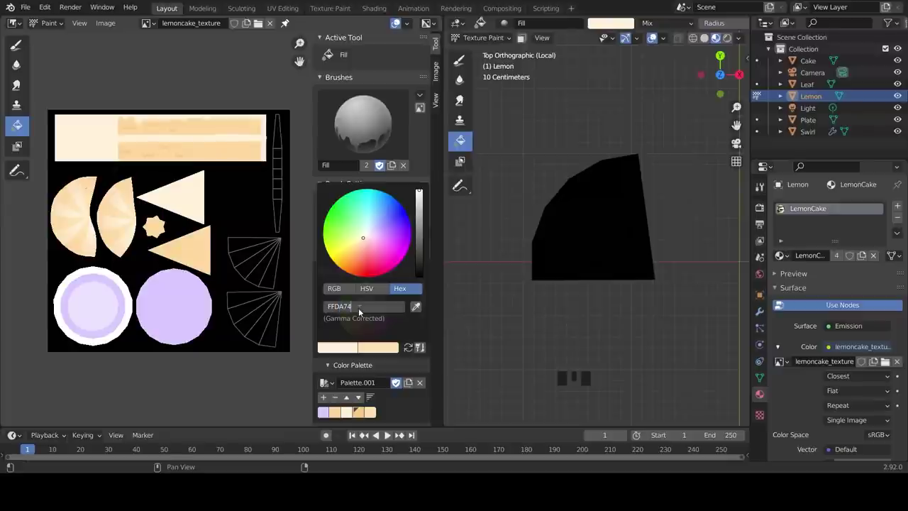
{"action": "key", "text": "Return"}
{"action": "left_click", "coordinate": [323, 398]}
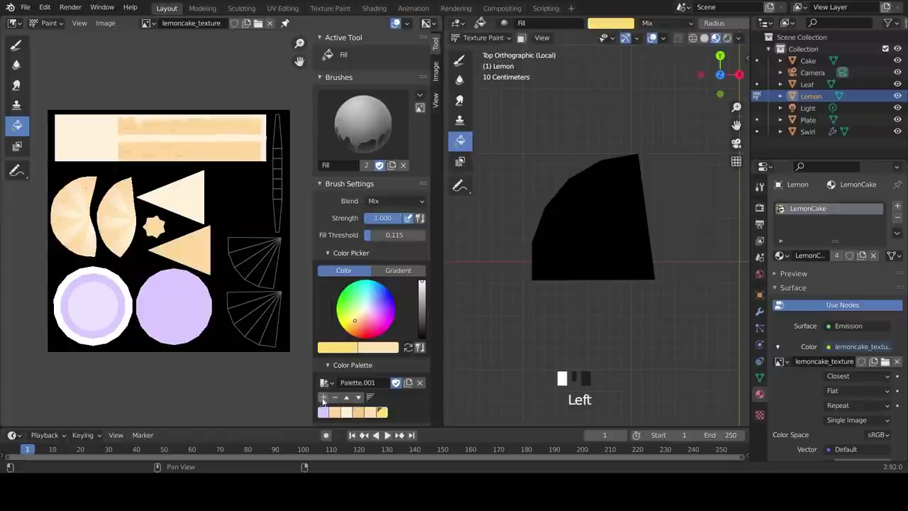
{"action": "key", "text": "x"}
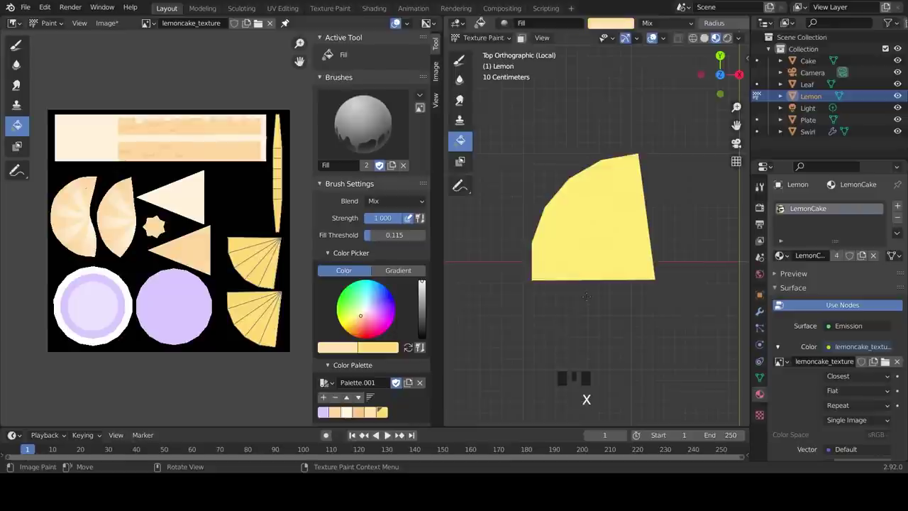
Step: Set the other fill colour to a pale yellow, add it to the palette and switch to the Draw brush
{"action": "left_click", "coordinate": [340, 349]}
{"action": "left_click", "coordinate": [351, 306]}
{"action": "type", "text": "A"}
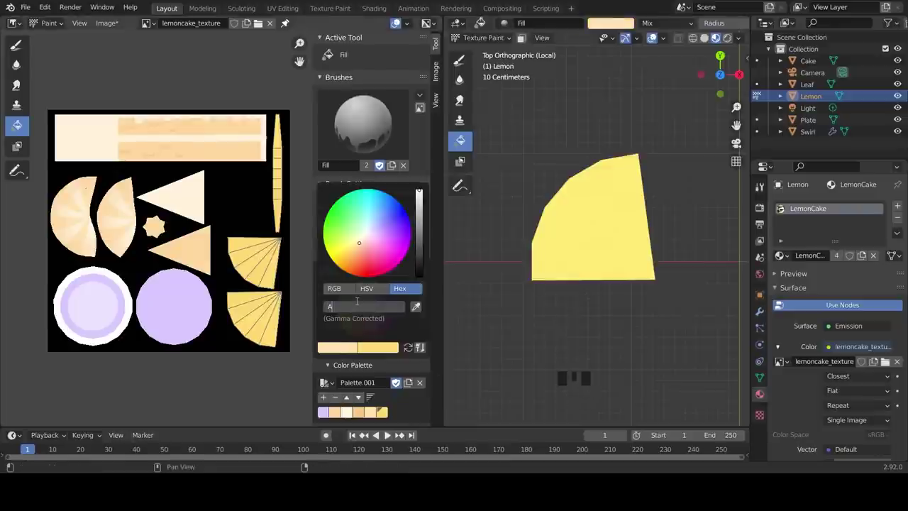
{"action": "type", "text": "FF9F"}
{"action": "key", "text": "Return"}
{"action": "left_click", "coordinate": [324, 397]}
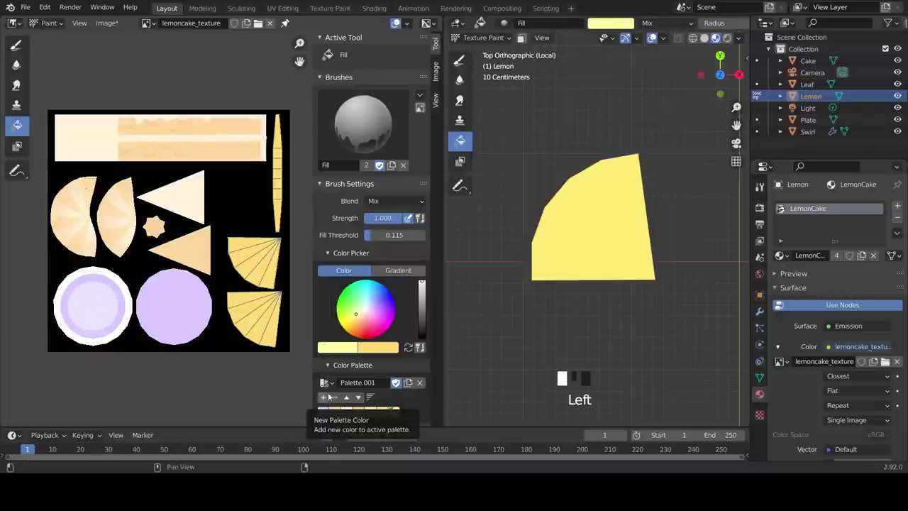
{"action": "left_click", "coordinate": [17, 44]}
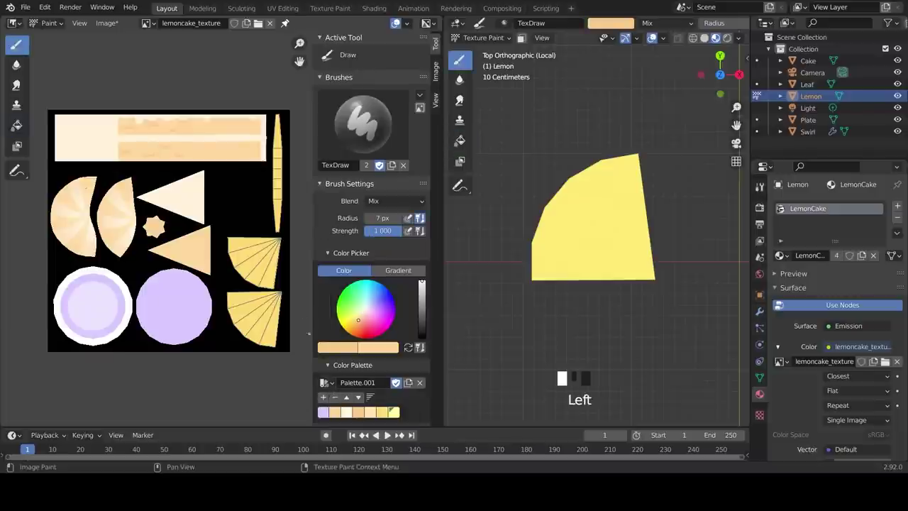
Step: Paint two pale yellow segment lines across the top of the lemon slice, converging at its pointed corner
{"action": "left_click", "coordinate": [394, 413]}
{"action": "left_click_drag", "start_coordinate": [580, 173], "coordinate": [653, 277]}
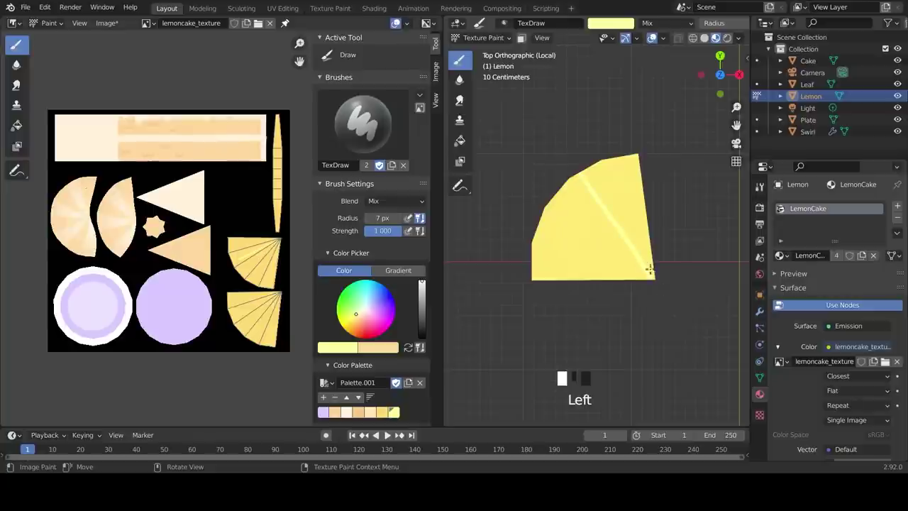
{"action": "left_click_drag", "start_coordinate": [526, 224], "coordinate": [650, 275]}
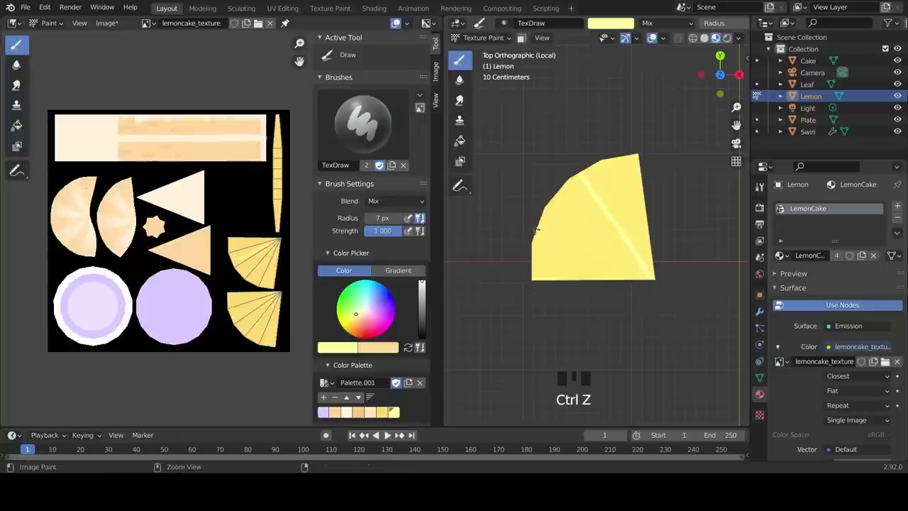
Step: Paint a pale yellow rind band along the slice's curved edge and round off the outer ends of the segments
{"action": "left_click_drag", "start_coordinate": [643, 156], "coordinate": [562, 183]}
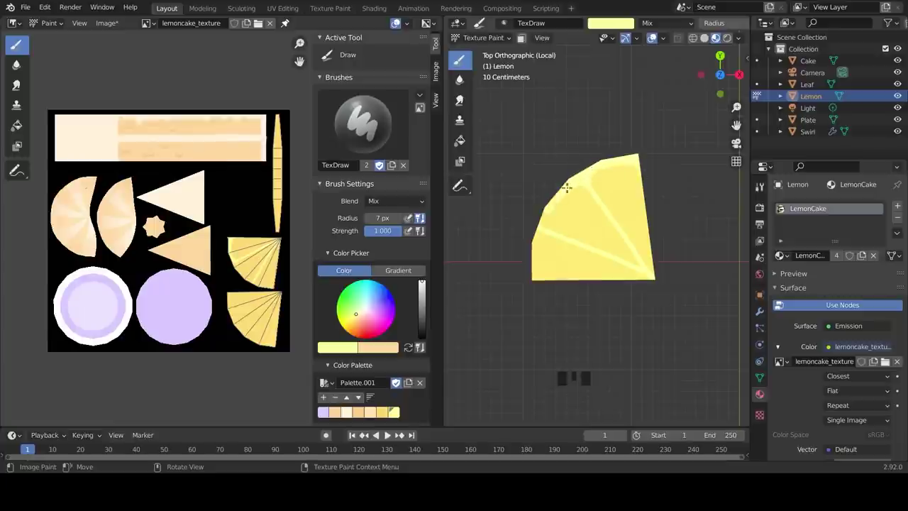
{"action": "mouse_move", "coordinate": [547, 219]}
{"action": "left_mouse_down"}
{"action": "mouse_move", "coordinate": [553, 235]}
{"action": "mouse_move", "coordinate": [560, 203]}
{"action": "left_mouse_up"}
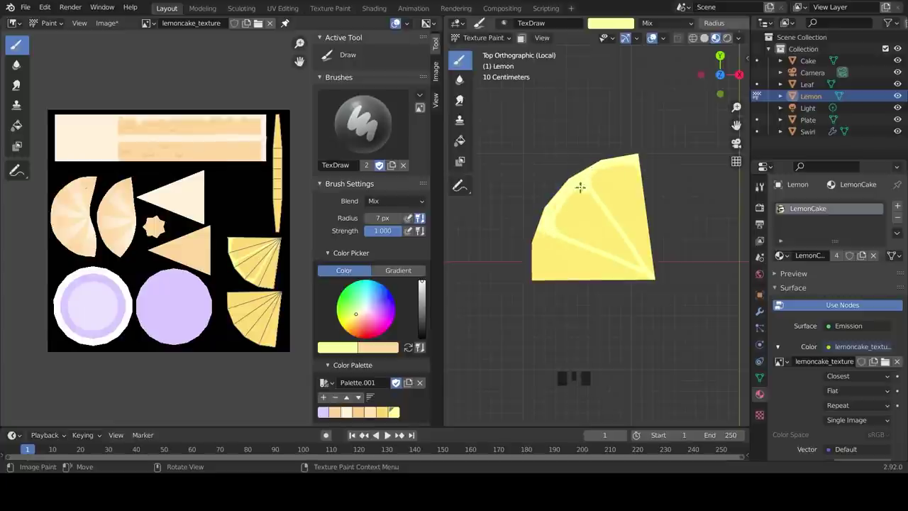
{"action": "mouse_move", "coordinate": [542, 237]}
{"action": "left_mouse_down"}
{"action": "mouse_move", "coordinate": [536, 272]}
{"action": "mouse_move", "coordinate": [537, 243]}
{"action": "mouse_move", "coordinate": [552, 236]}
{"action": "left_mouse_up"}
{"action": "scroll", "coordinate": [552, 236], "scroll_direction": "up", "scroll_amount": 3}
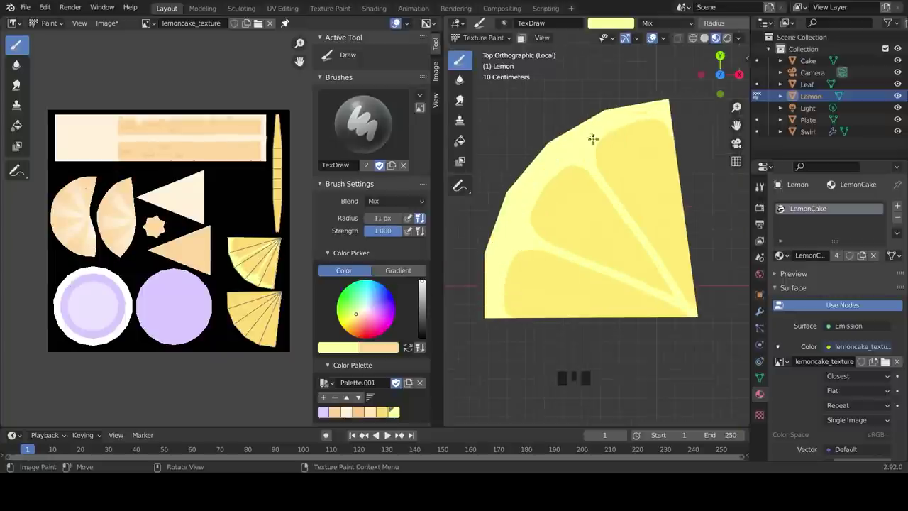
{"action": "left_click", "coordinate": [549, 180]}
{"action": "left_click", "coordinate": [608, 131]}
Step: Set the brush colour to hex FFE270 and add it to the palette
{"action": "middle_click_drag", "start_coordinate": [630, 122], "coordinate": [596, 192]}
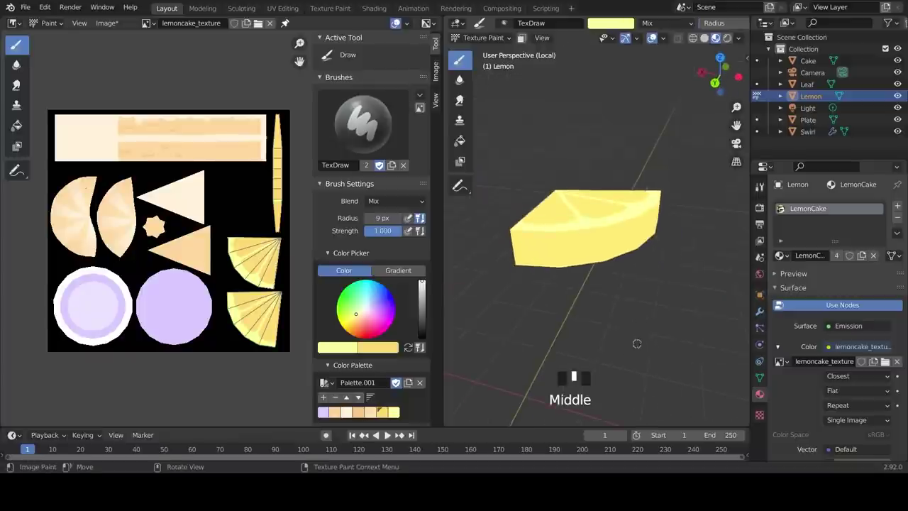
{"action": "left_click", "coordinate": [357, 348]}
{"action": "left_click", "coordinate": [354, 306]}
{"action": "type", "text": "FF"}
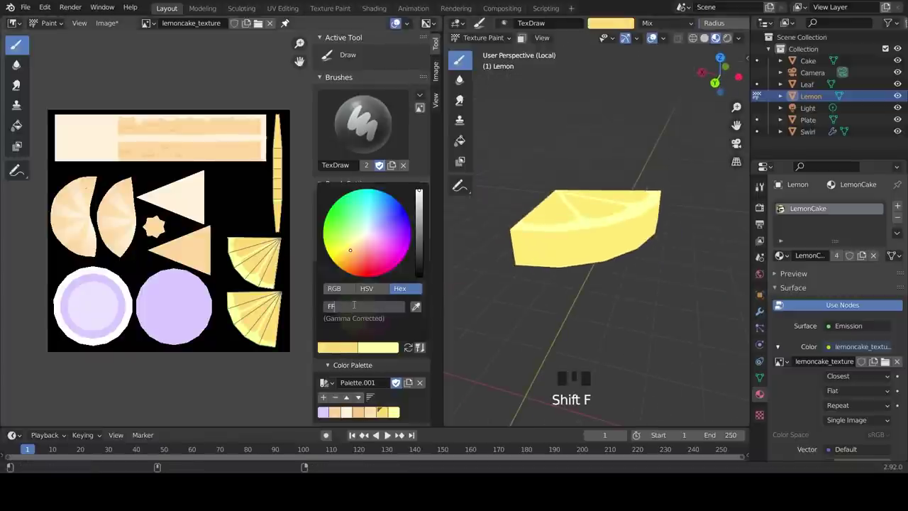
{"action": "type", "text": "E270"}
{"action": "key", "text": "Return"}
{"action": "left_click", "coordinate": [323, 397]}
Step: Turn on face-selection masking and select all the faces of the lemon slice's curved outer side
{"action": "left_click", "coordinate": [521, 39]}
{"action": "left_click", "coordinate": [460, 185]}
{"action": "left_click", "coordinate": [539, 245]}
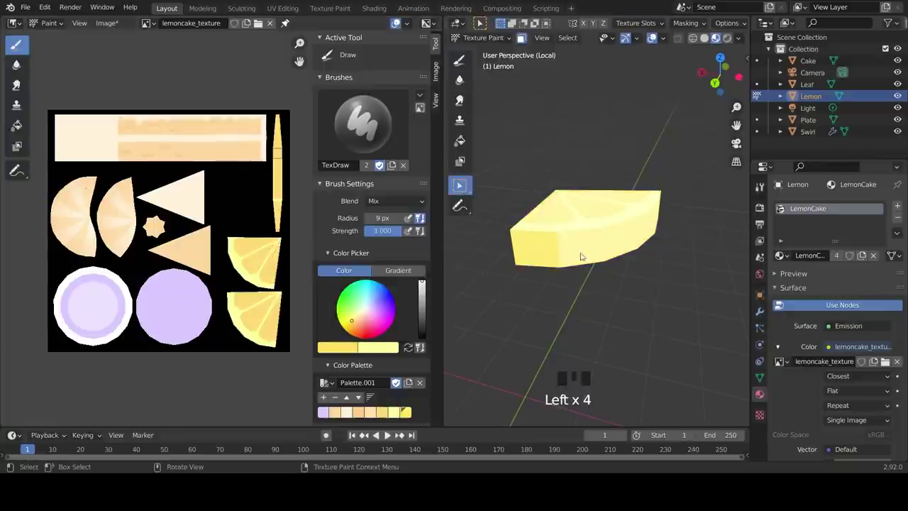
{"action": "left_click", "coordinate": [580, 256], "text": "shift"}
{"action": "left_click", "coordinate": [622, 240], "text": "shift"}
{"action": "left_click", "coordinate": [661, 221], "text": "shift"}
{"action": "middle_click_drag", "start_coordinate": [660, 221], "coordinate": [676, 227]}
{"action": "left_click", "coordinate": [678, 228], "text": "shift"}
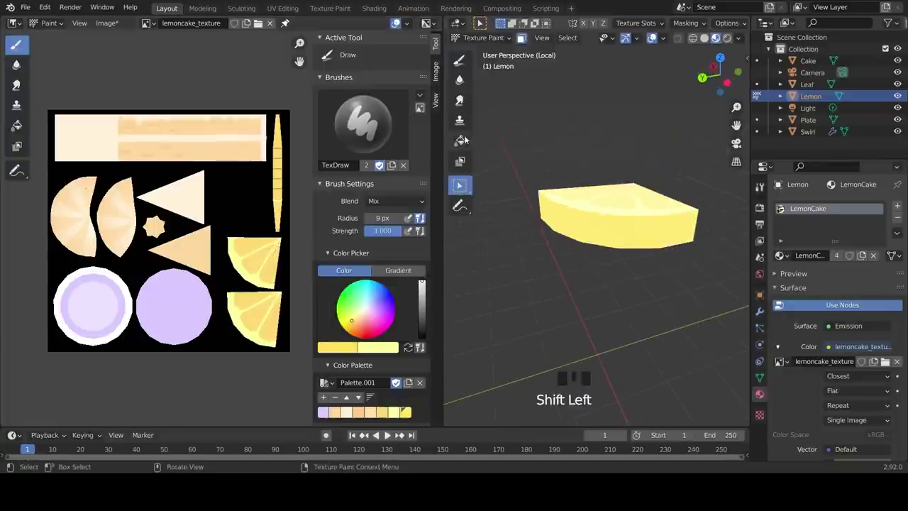
Step: Fill the selected outer side faces with the newly added palette yellow and turn off the face mask
{"action": "left_click", "coordinate": [461, 140]}
{"action": "left_click", "coordinate": [399, 411]}
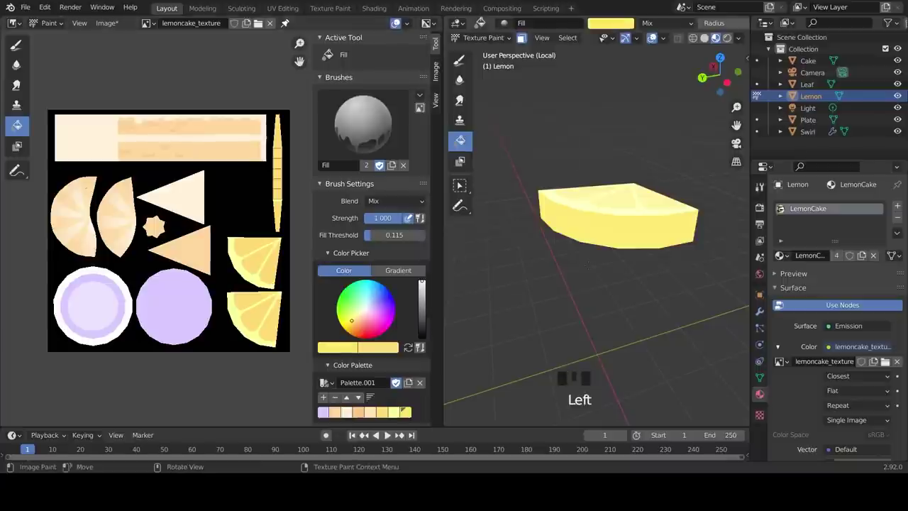
{"action": "left_click", "coordinate": [588, 265]}
{"action": "left_click", "coordinate": [521, 38]}
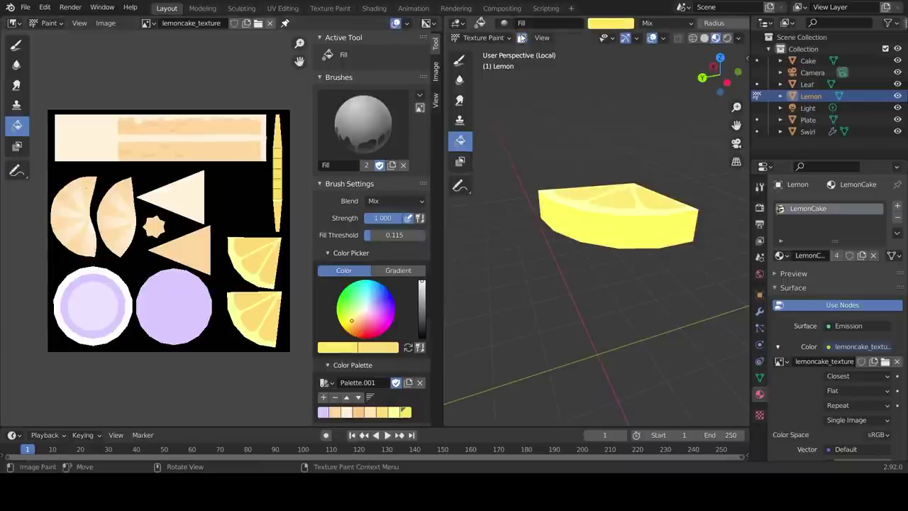
Step: Switch the fill to a gradient in top view and sample a warm palette yellow for its first stop
{"action": "key", "text": "KP_7"}
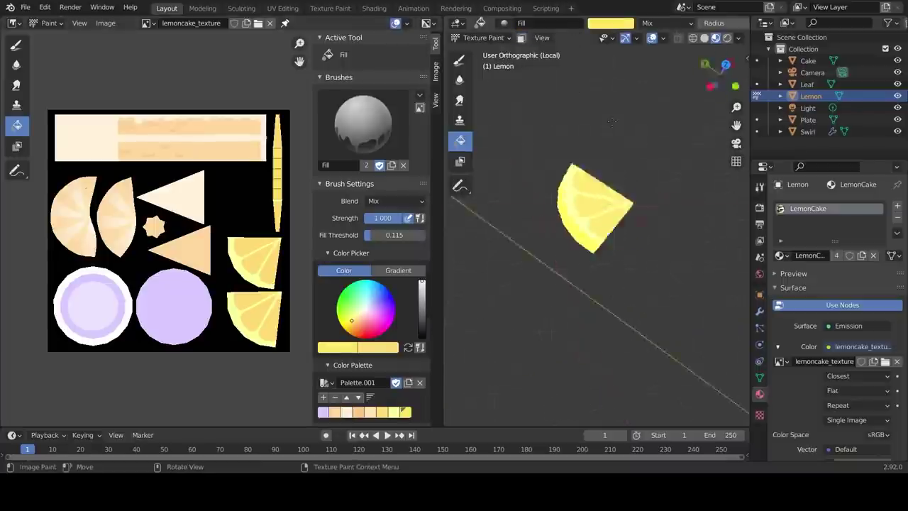
{"action": "scroll", "coordinate": [607, 124], "scroll_direction": "up", "scroll_amount": 3}
{"action": "middle_click_drag", "start_coordinate": [608, 124], "coordinate": [610, 214], "text": "shift"}
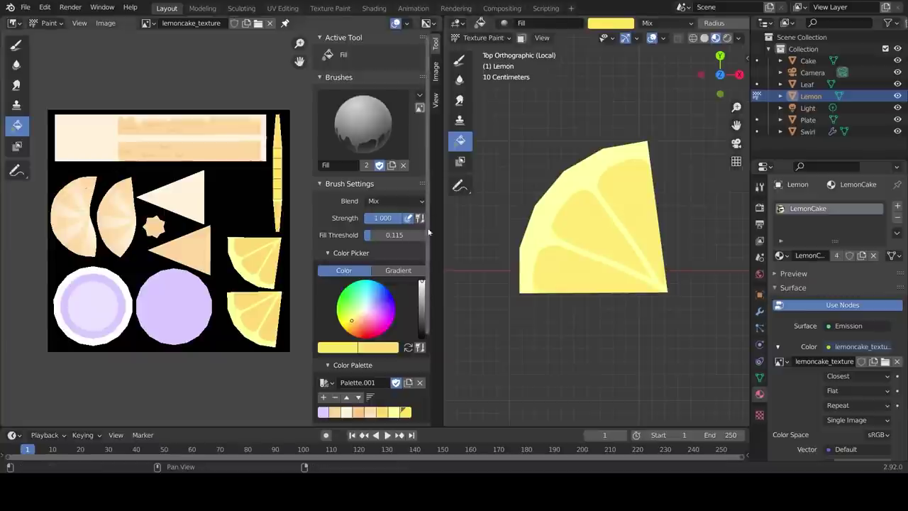
{"action": "left_click", "coordinate": [398, 270]}
{"action": "left_click", "coordinate": [382, 386]}
{"action": "left_click", "coordinate": [320, 306]}
{"action": "key", "text": "e"}
{"action": "left_click", "coordinate": [381, 386]}
Step: Set the blend mode to Multiply and apply the linear gradient from outside the rind to the slice's pointed corner
{"action": "left_click", "coordinate": [383, 203]}
{"action": "left_click", "coordinate": [391, 247]}
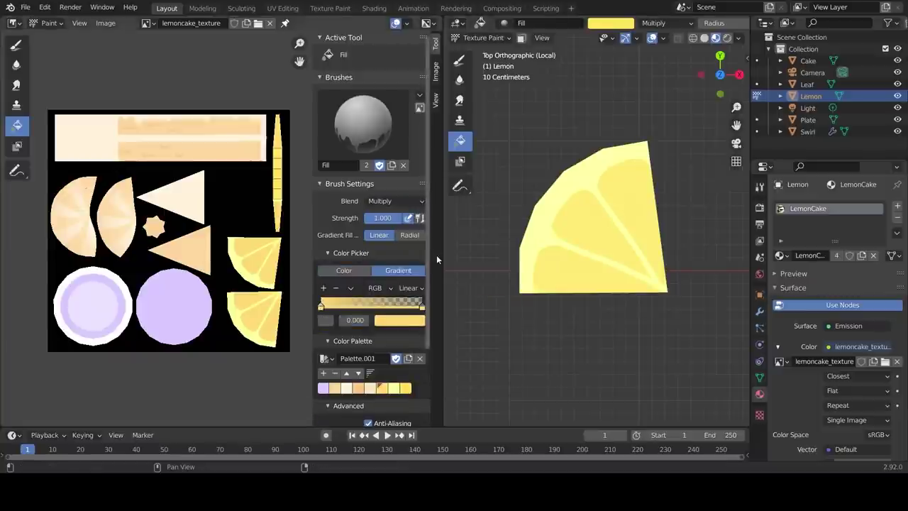
{"action": "left_click_drag", "start_coordinate": [498, 150], "coordinate": [649, 276]}
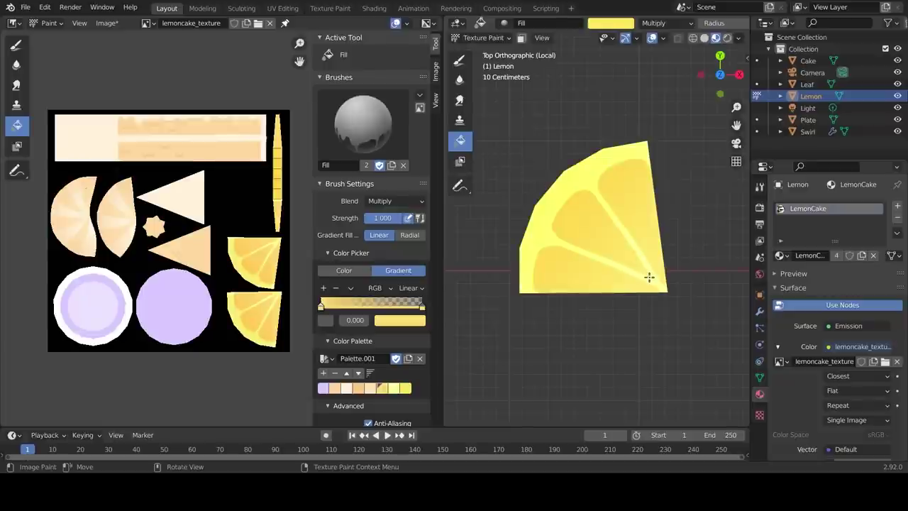
Step: Switch to the Draw brush in white with a 6 px radius and dab small highlight dots on the lemon segments
{"action": "left_click", "coordinate": [16, 45]}
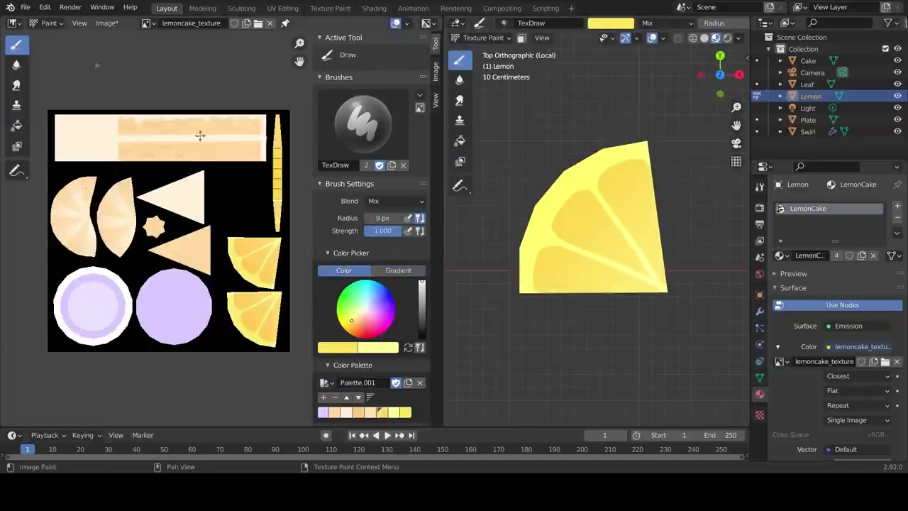
{"action": "left_click", "coordinate": [342, 349]}
{"action": "left_click", "coordinate": [373, 289]}
{"action": "mouse_move", "coordinate": [357, 307]}
{"action": "left_mouse_down"}
{"action": "mouse_move", "coordinate": [329, 310]}
{"action": "mouse_move", "coordinate": [340, 321]}
{"action": "mouse_move", "coordinate": [302, 321]}
{"action": "left_mouse_up"}
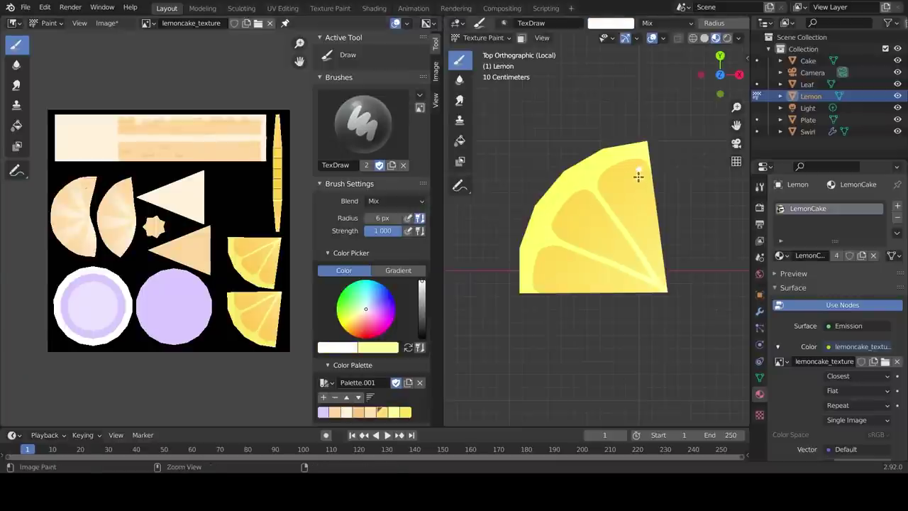
{"action": "left_click", "coordinate": [583, 204]}
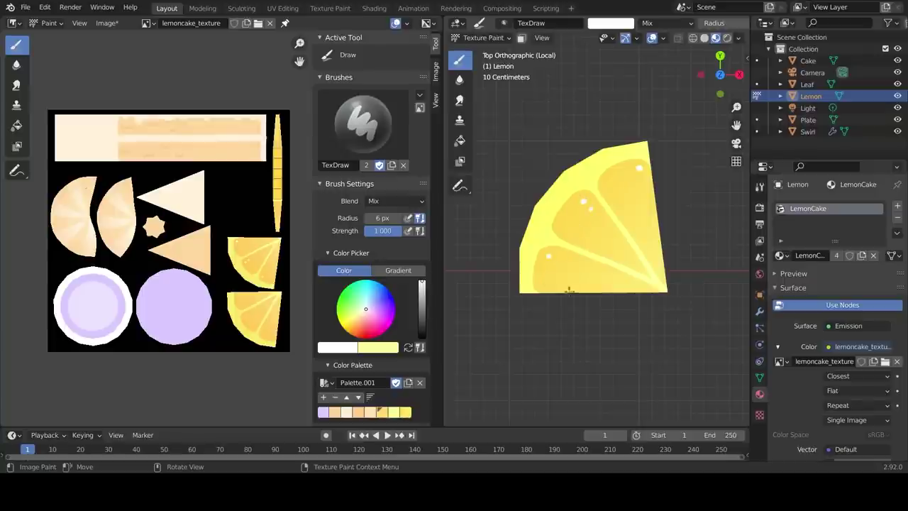
Step: Exit the lemon's isolation, return to Object Mode and assign the LemonCake material to the leaf
{"action": "key", "text": "slash"}
{"action": "left_click", "coordinate": [482, 38]}
{"action": "left_click", "coordinate": [482, 52]}
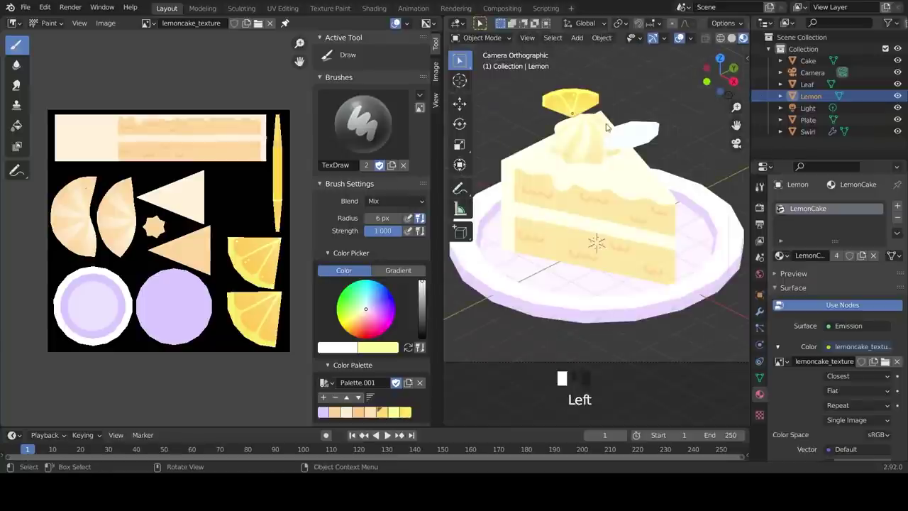
{"action": "left_click", "coordinate": [606, 128]}
{"action": "left_click", "coordinate": [782, 256]}
{"action": "left_click", "coordinate": [696, 271]}
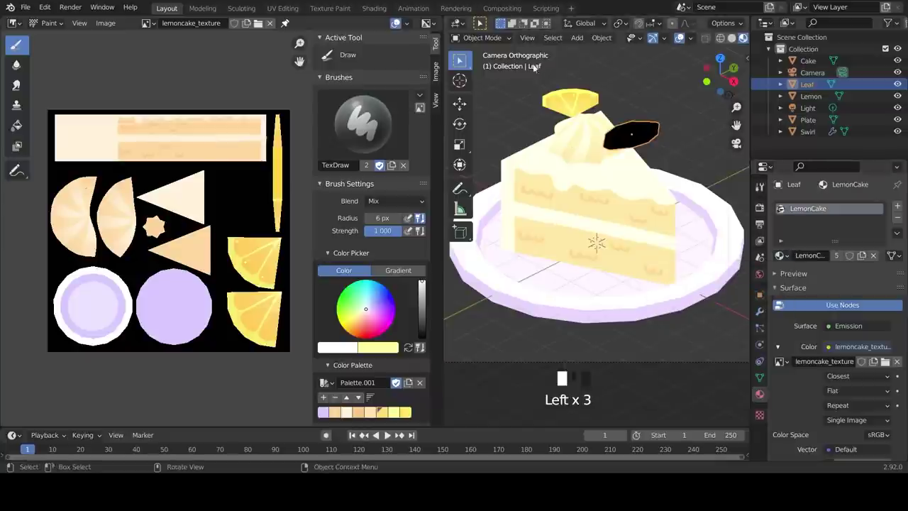
Step: Put the leaf in Texture Paint mode and isolate it in top view
{"action": "left_click", "coordinate": [482, 37]}
{"action": "left_click", "coordinate": [487, 114]}
{"action": "key", "text": "slash"}
{"action": "key", "text": "KP_7"}
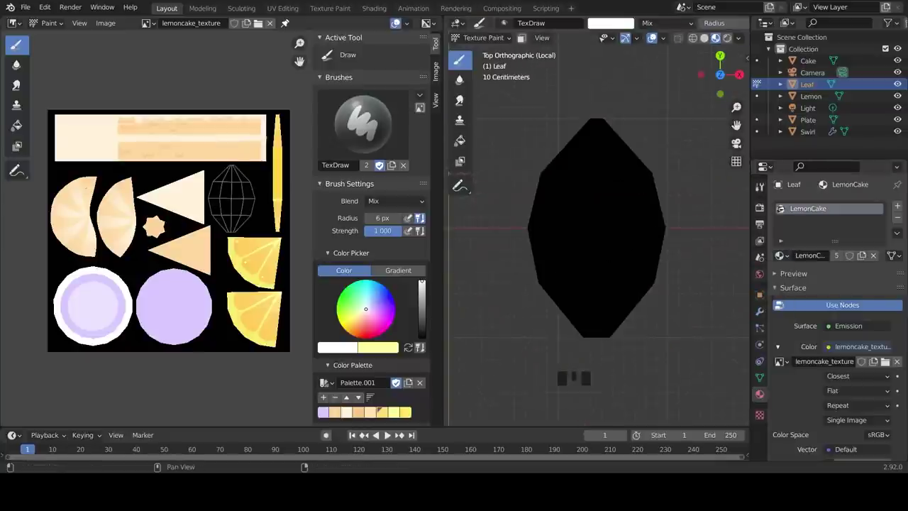
Step: Fill the leaf with solid colour 9BFF82 in Mix blend mode, adding that green to the palette
{"action": "left_click", "coordinate": [16, 125]}
{"action": "left_click", "coordinate": [342, 271]}
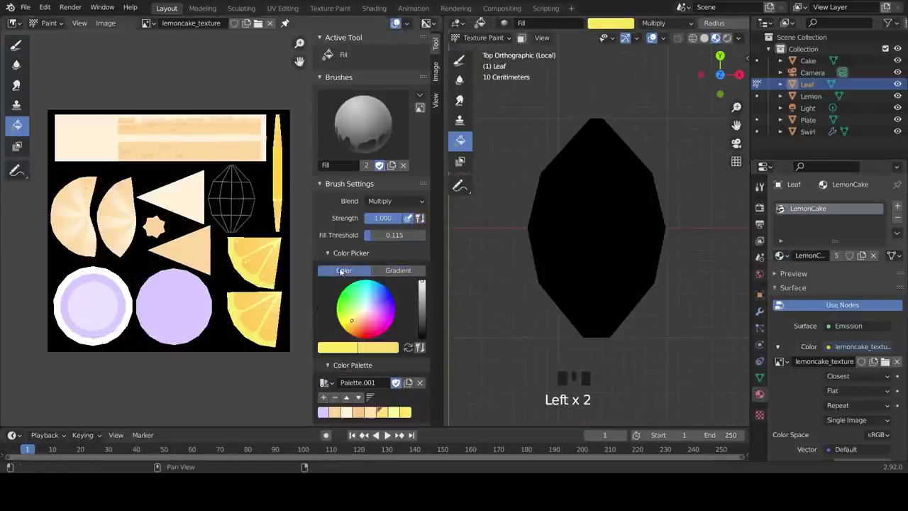
{"action": "left_click", "coordinate": [343, 349]}
{"action": "left_click", "coordinate": [372, 306]}
{"action": "type", "text": "9B"}
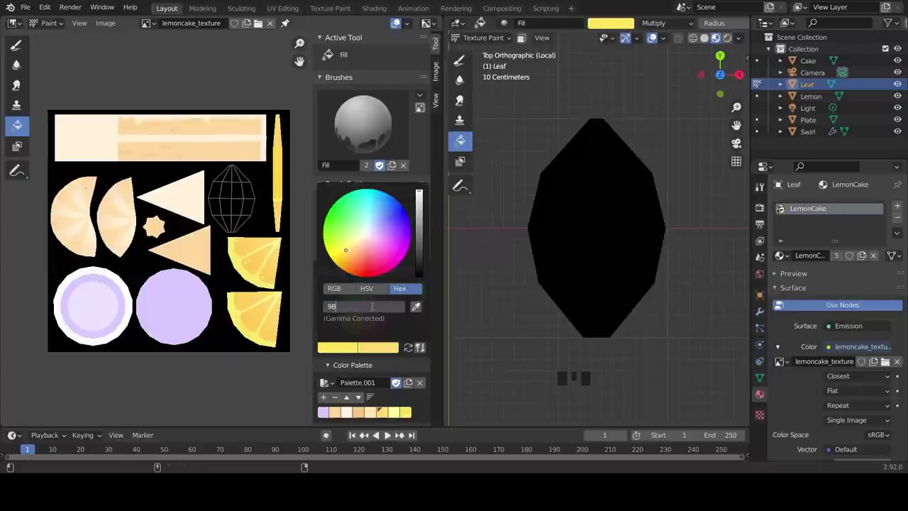
{"action": "type", "text": "FF82"}
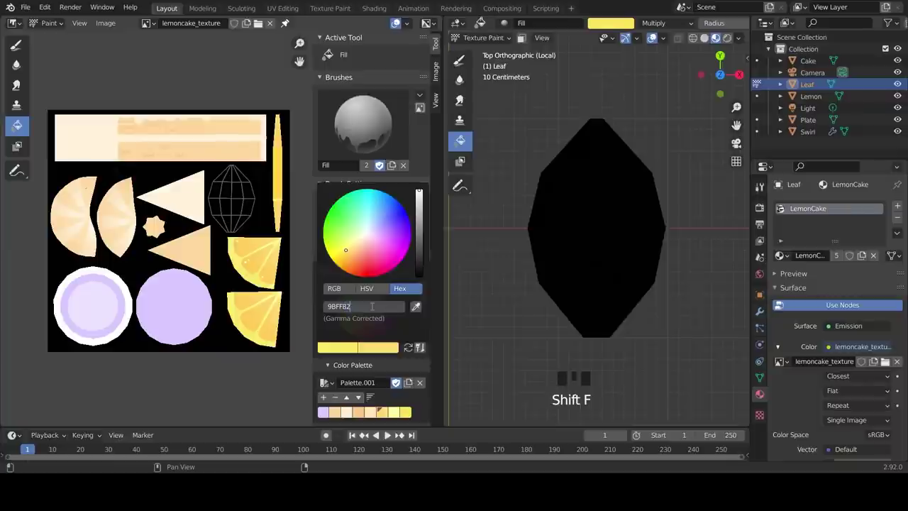
{"action": "key", "text": "Return"}
{"action": "left_click", "coordinate": [323, 398]}
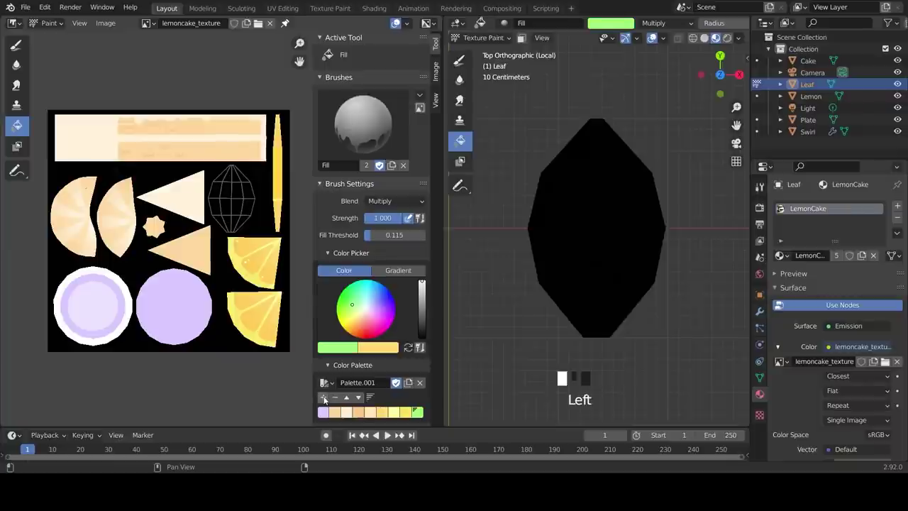
{"action": "left_click_drag", "start_coordinate": [386, 203], "coordinate": [383, 211]}
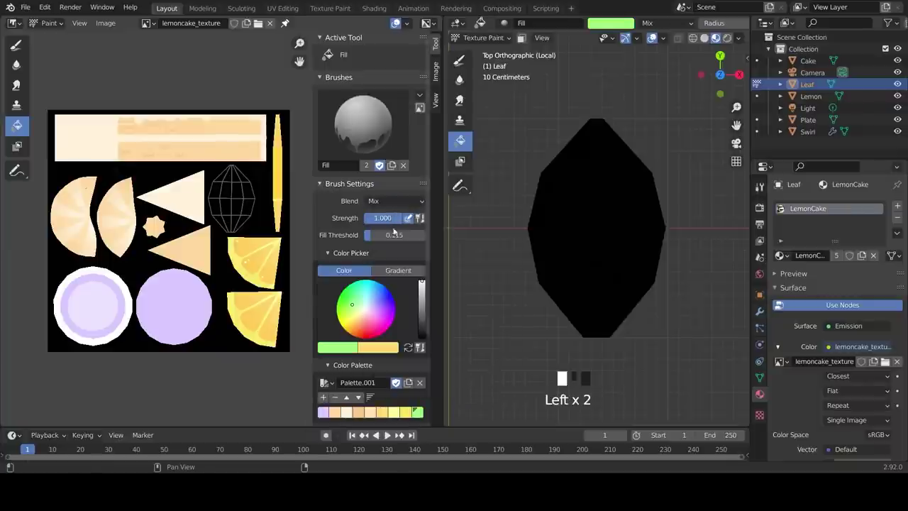
{"action": "left_click", "coordinate": [649, 210]}
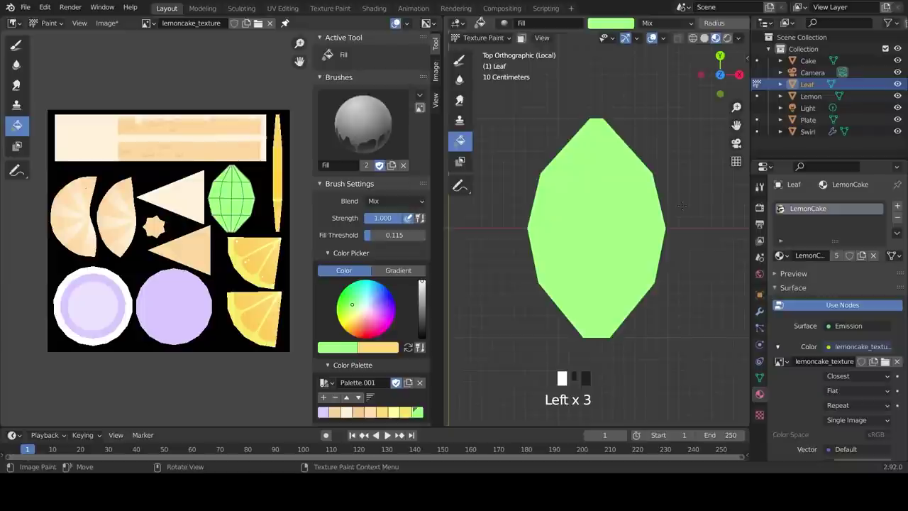
Step: Switch to the Draw brush, set its colour to hex 5DCAA4 and add it to the palette
{"action": "left_click", "coordinate": [16, 45]}
{"action": "key", "text": "x"}
{"action": "left_click", "coordinate": [346, 349]}
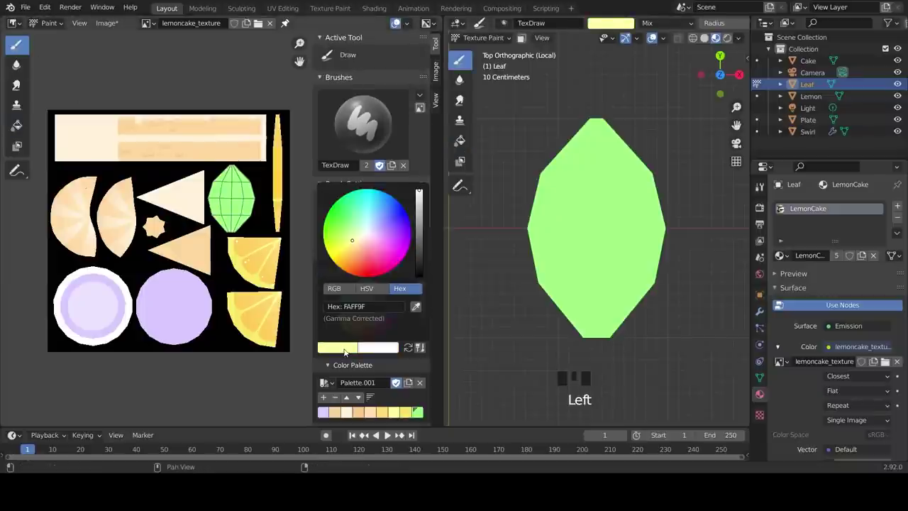
{"action": "left_click", "coordinate": [354, 306]}
{"action": "type", "text": "5D"}
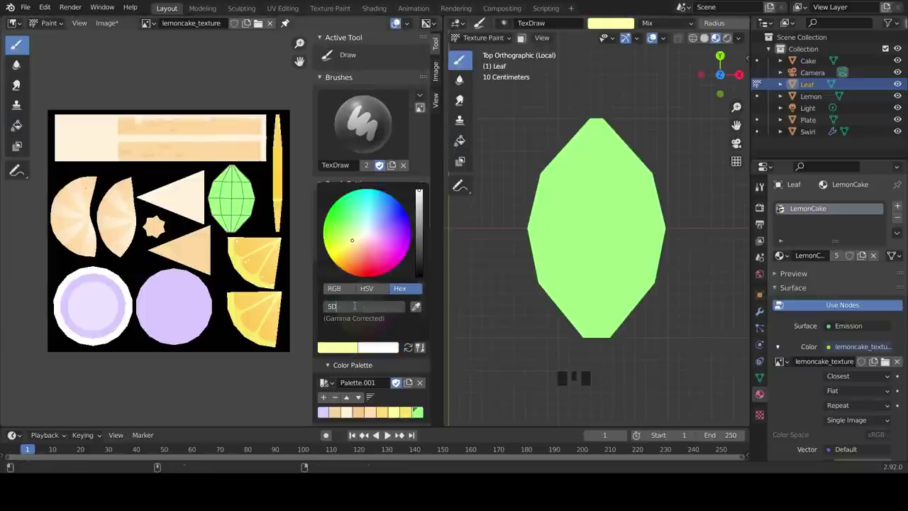
{"action": "type", "text": "CAA4"}
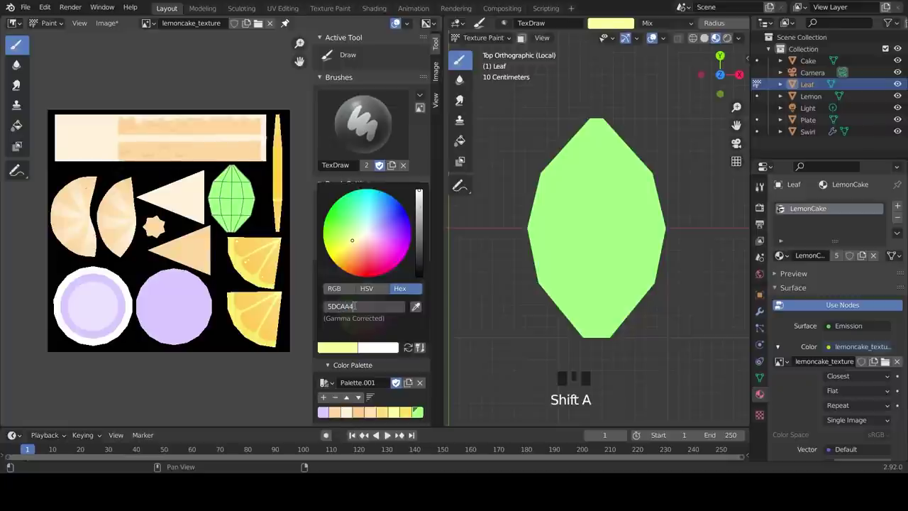
{"action": "key", "text": "Return"}
{"action": "left_click", "coordinate": [322, 399]}
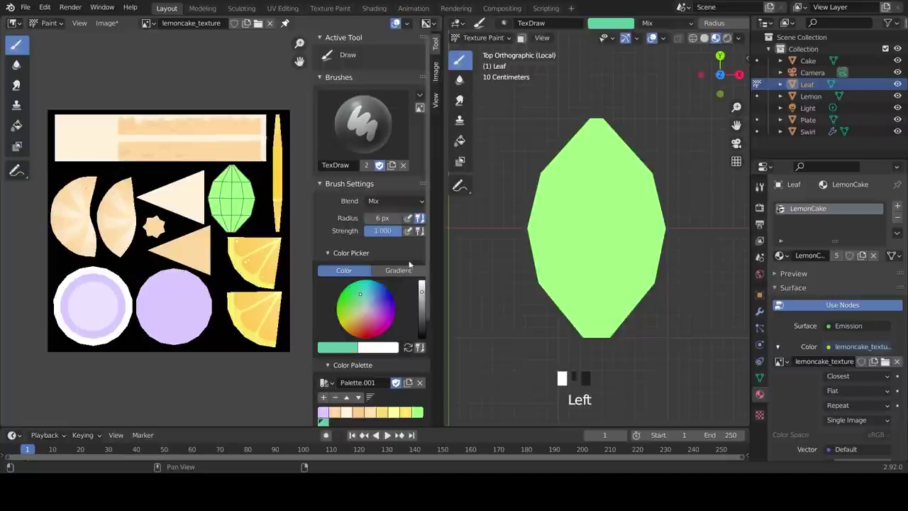
Step: With pen pressure enabled for radius and strength, paint a teal centre vein, a side vein and shading along the leaf's lower edges
{"action": "left_click", "coordinate": [407, 232]}
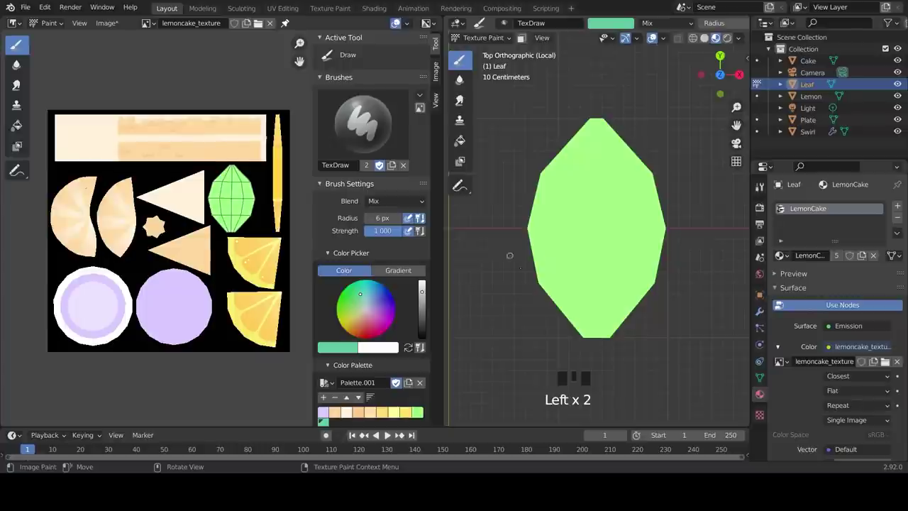
{"action": "left_click_drag", "start_coordinate": [595, 346], "coordinate": [601, 149]}
{"action": "left_click_drag", "start_coordinate": [591, 331], "coordinate": [574, 244]}
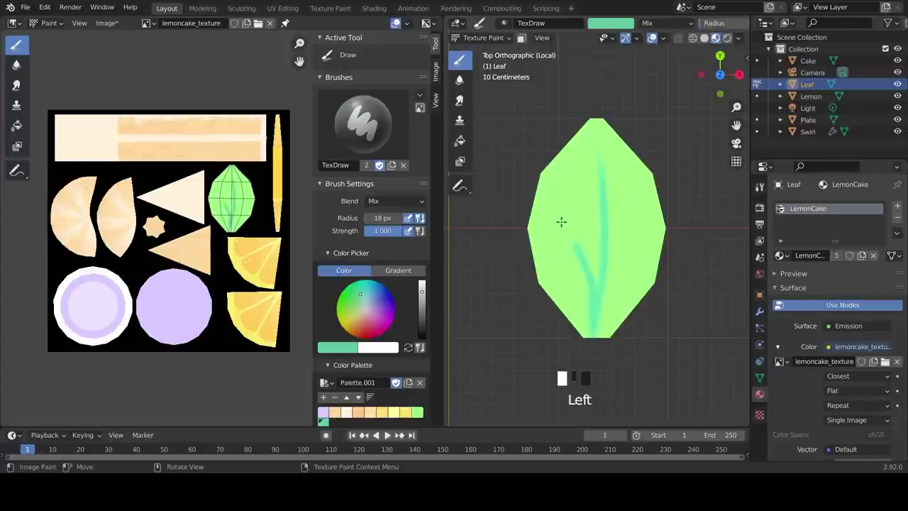
{"action": "key", "text": "ctrl+z"}
{"action": "left_click_drag", "start_coordinate": [588, 330], "coordinate": [573, 212]}
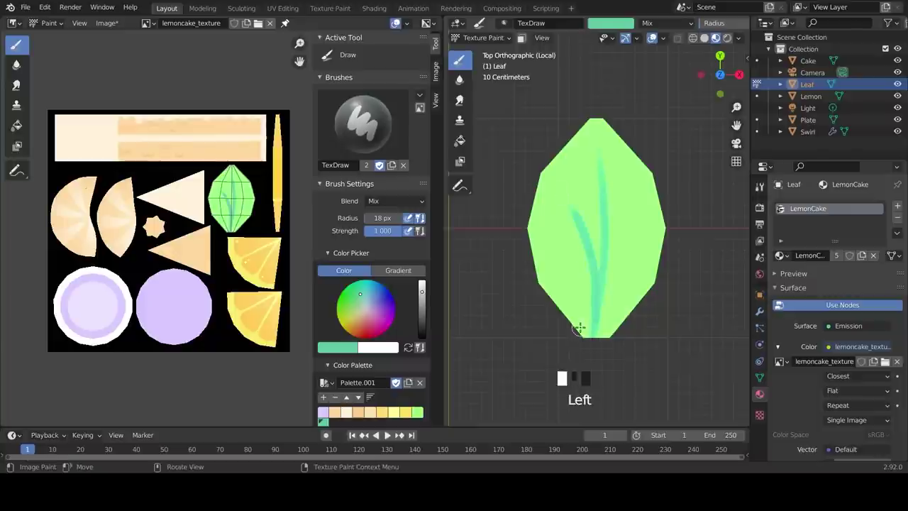
{"action": "left_click_drag", "start_coordinate": [667, 239], "coordinate": [608, 340]}
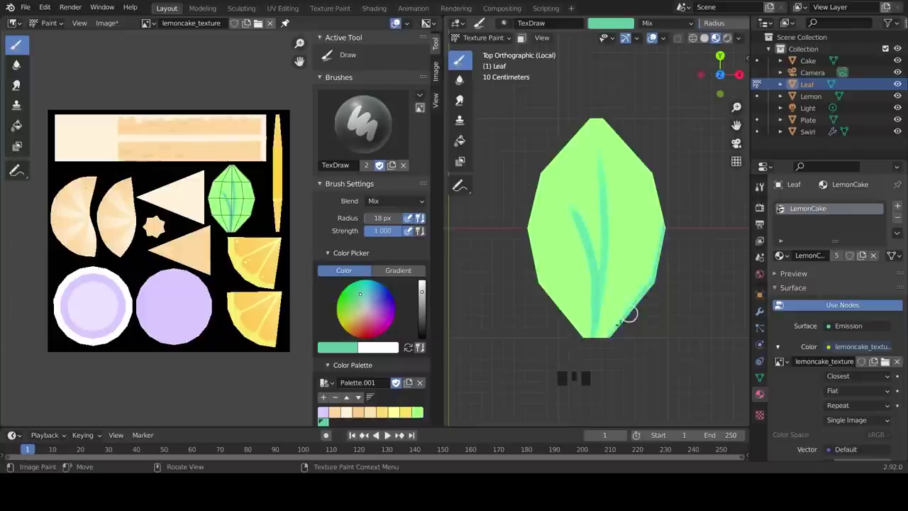
{"action": "left_click_drag", "start_coordinate": [518, 215], "coordinate": [578, 331]}
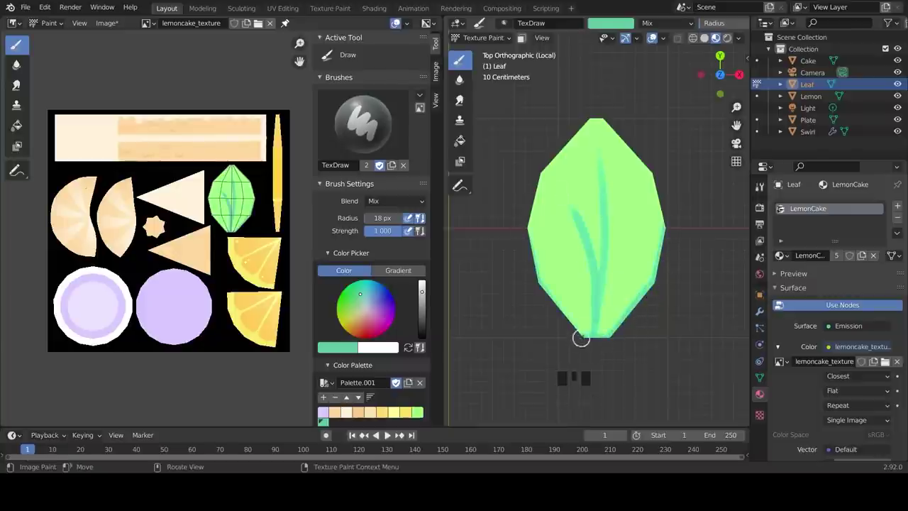
Step: Fill the leaf with a linear gradient from opaque to transparent teal, running from its base up to the tip
{"action": "left_click", "coordinate": [398, 270]}
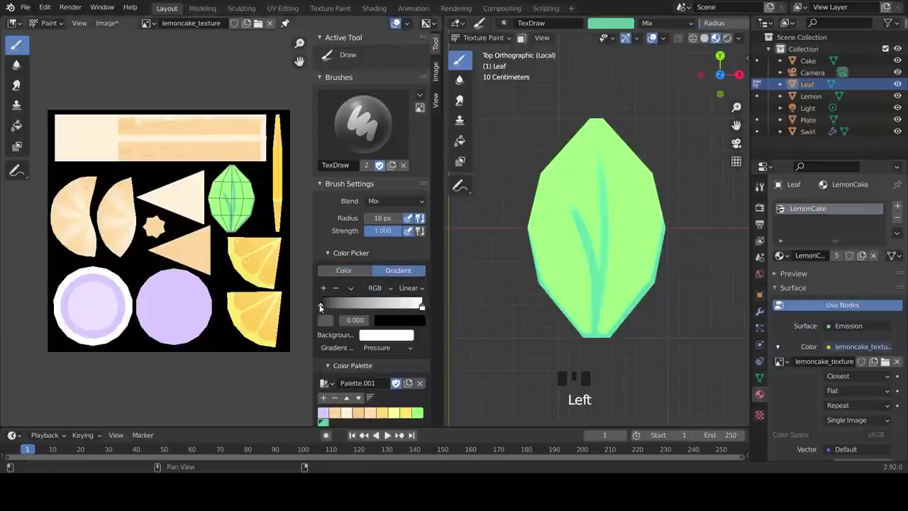
{"action": "left_click", "coordinate": [16, 124]}
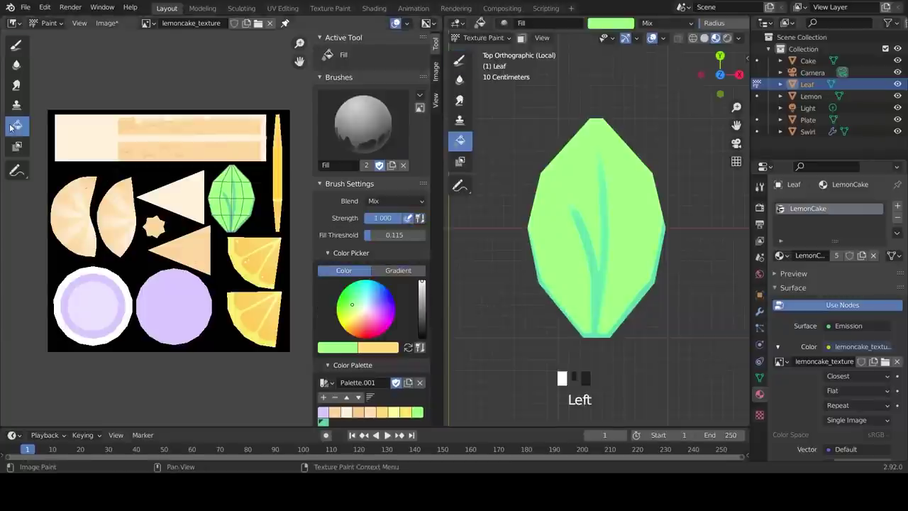
{"action": "left_click", "coordinate": [398, 270]}
{"action": "left_click", "coordinate": [326, 400]}
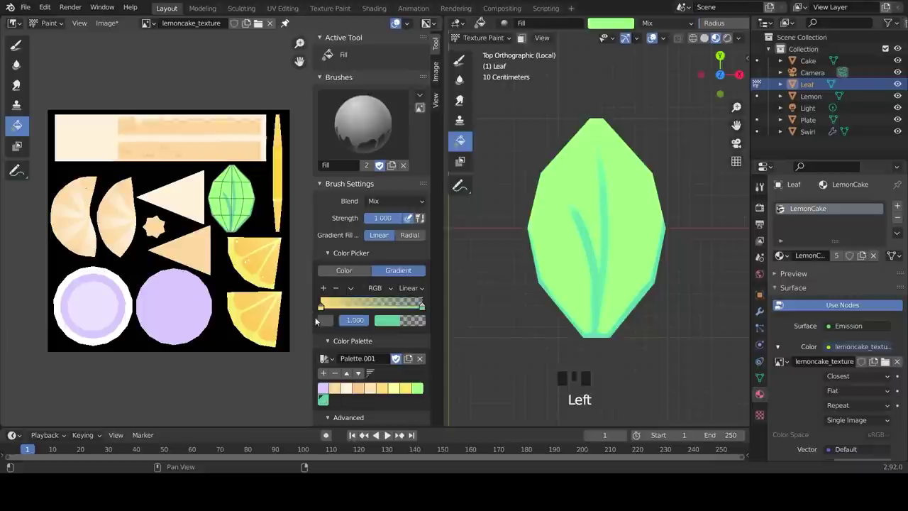
{"action": "left_click", "coordinate": [322, 307]}
{"action": "left_click", "coordinate": [323, 400]}
{"action": "key", "text": "ctrl+z"}
{"action": "left_click_drag", "start_coordinate": [597, 334], "coordinate": [594, 147]}
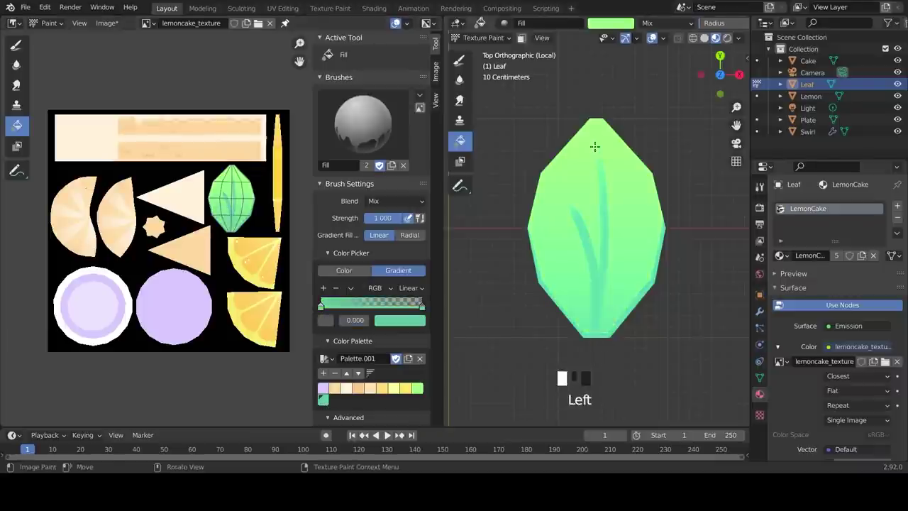
Step: Switch to the Draw brush with solid white as its colour and reduce its radius to 7 px
{"action": "left_click", "coordinate": [16, 45]}
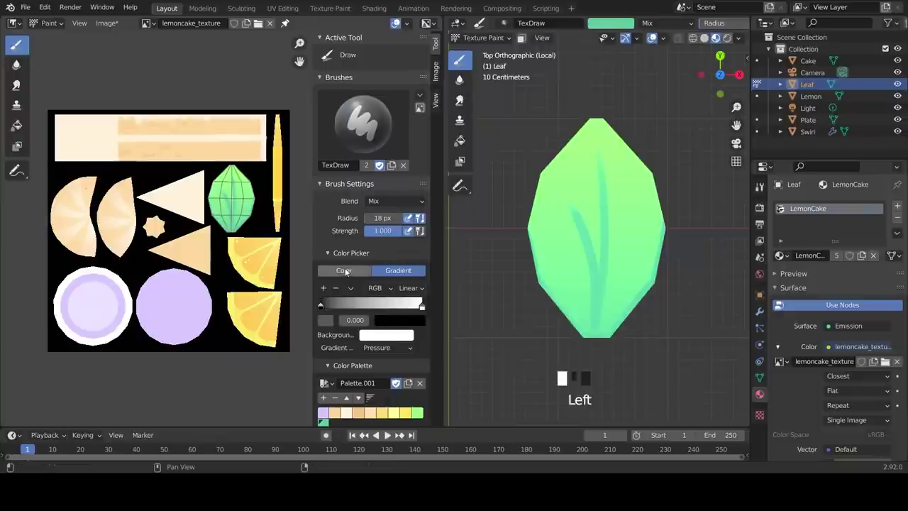
{"action": "left_click", "coordinate": [344, 270]}
{"action": "key", "text": "x"}
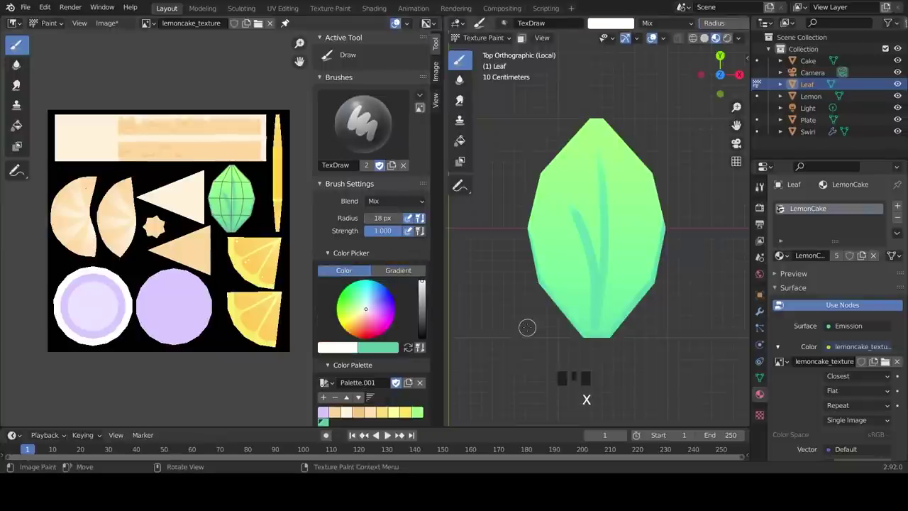
{"action": "key", "text": "bracketleft"}
{"action": "key", "text": "bracketleft"}
{"action": "key", "text": "bracketleft"}
{"action": "key", "text": "bracketleft"}
{"action": "key", "text": "bracketleft"}
{"action": "key", "text": "bracketleft"}
{"action": "key", "text": "bracketleft"}
Step: Paint thin white highlights along the leaf's edges and veins, plus two white dots near the tip with an 8 px brush
{"action": "mouse_move", "coordinate": [541, 170]}
{"action": "left_mouse_down"}
{"action": "mouse_move", "coordinate": [522, 241]}
{"action": "mouse_move", "coordinate": [522, 227]}
{"action": "mouse_move", "coordinate": [536, 290]}
{"action": "mouse_move", "coordinate": [586, 338]}
{"action": "left_mouse_up"}
{"action": "mouse_move", "coordinate": [598, 119]}
{"action": "left_mouse_down"}
{"action": "mouse_move", "coordinate": [628, 142]}
{"action": "mouse_move", "coordinate": [667, 234]}
{"action": "left_mouse_up"}
{"action": "left_click_drag", "start_coordinate": [598, 157], "coordinate": [599, 280]}
{"action": "left_click_drag", "start_coordinate": [591, 332], "coordinate": [585, 242]}
{"action": "key", "text": "ctrl+z"}
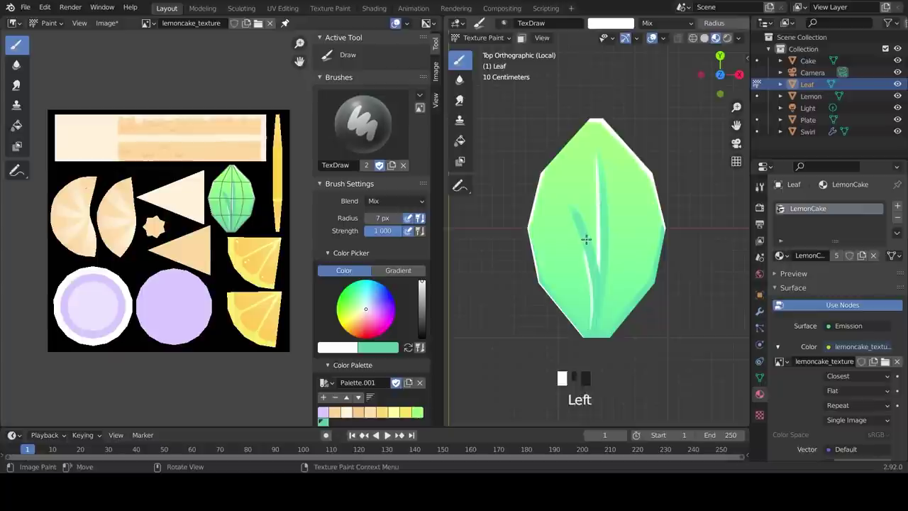
{"action": "key", "text": "bracketright"}
{"action": "left_click", "coordinate": [611, 149]}
{"action": "left_click", "coordinate": [616, 163]}
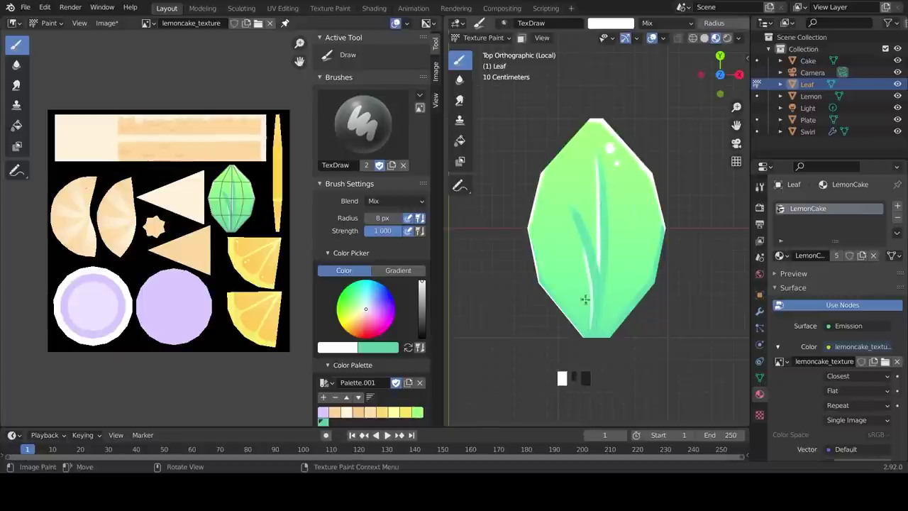
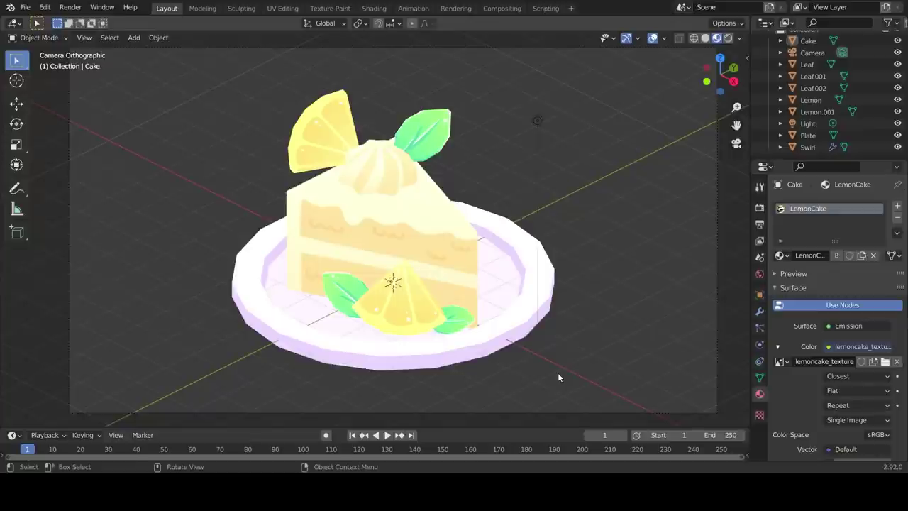
Step: Apply the scale of the cake, plate, swirl, lemon and leaf objects together
{"action": "left_click_drag", "start_coordinate": [188, 82], "coordinate": [516, 380]}
{"action": "key", "text": "ctrl+a"}
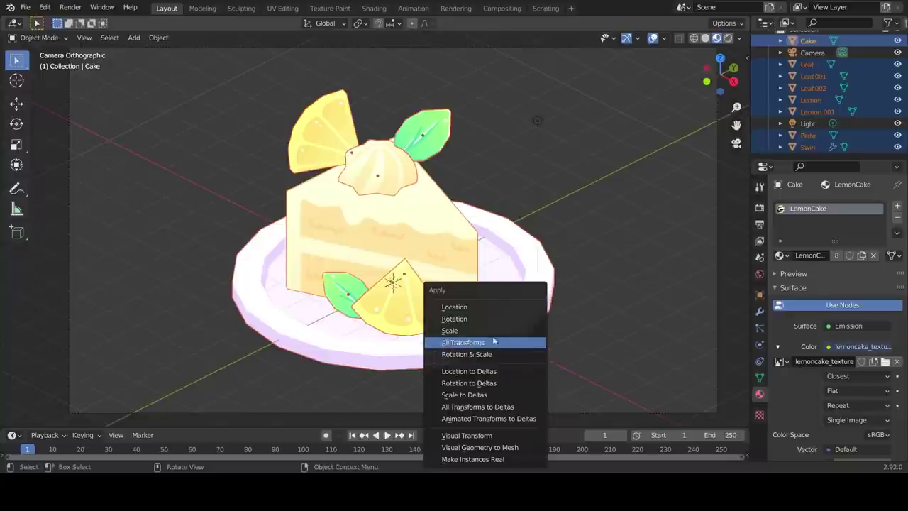
{"action": "left_click", "coordinate": [487, 332]}
Step: Add a second material named Outline to the plate, with an Emission surface and backface culling enabled
{"action": "left_click", "coordinate": [499, 327]}
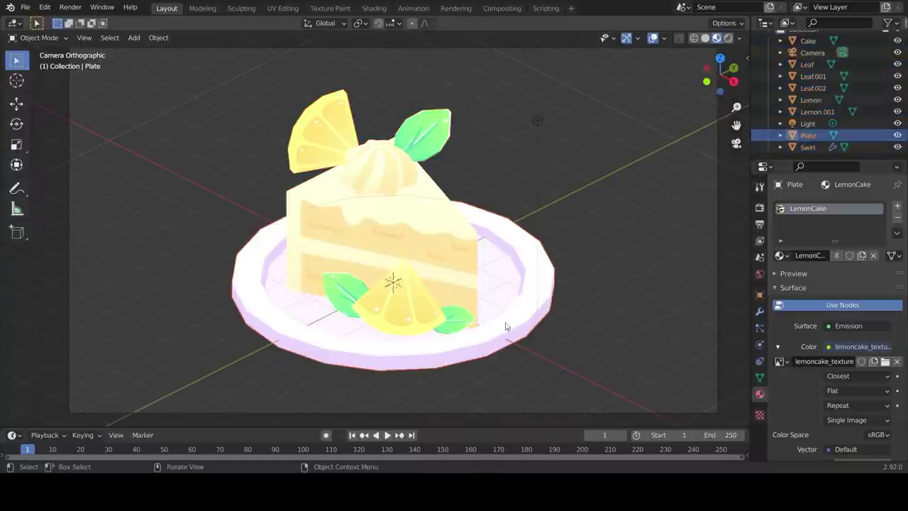
{"action": "left_click", "coordinate": [898, 205]}
{"action": "left_click", "coordinate": [837, 277]}
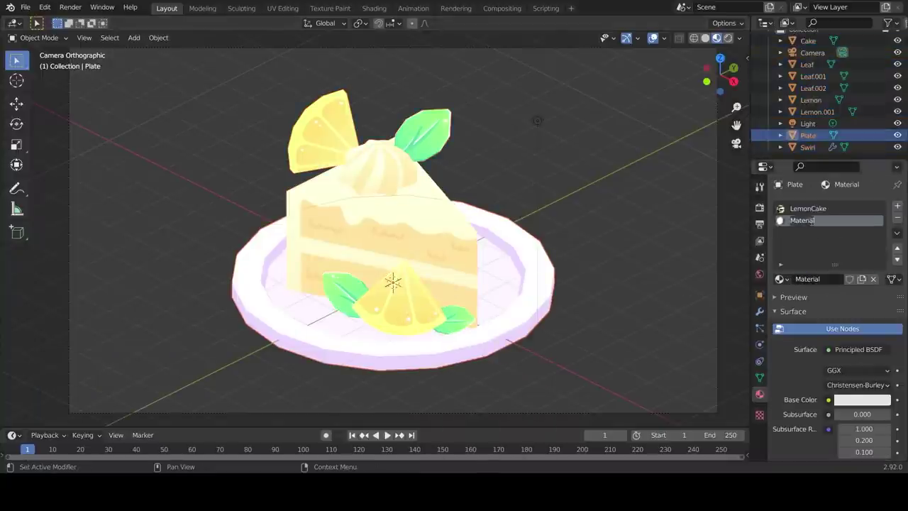
{"action": "key", "text": "Return"}
{"action": "left_click", "coordinate": [858, 349]}
{"action": "left_click", "coordinate": [762, 121]}
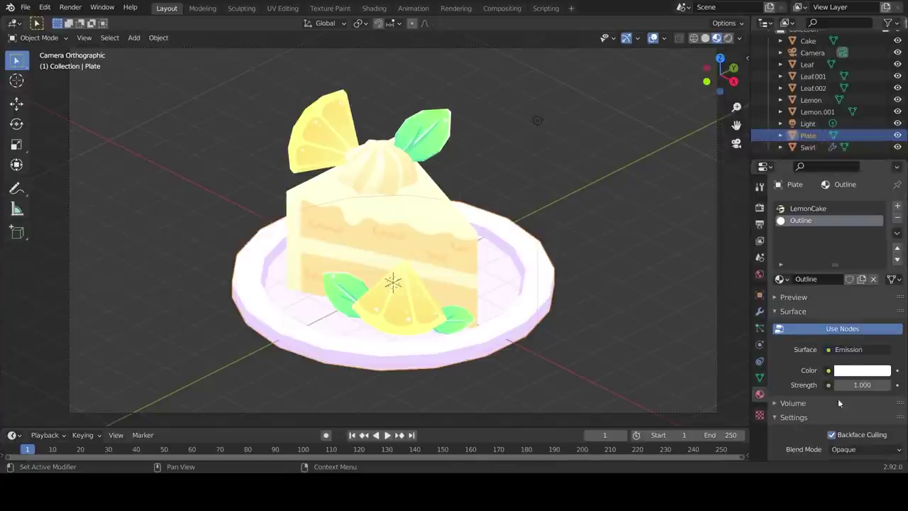
Step: Set the Outline material's emission colour to hex BB8FF8
{"action": "left_click", "coordinate": [854, 374]}
{"action": "left_click", "coordinate": [835, 317]}
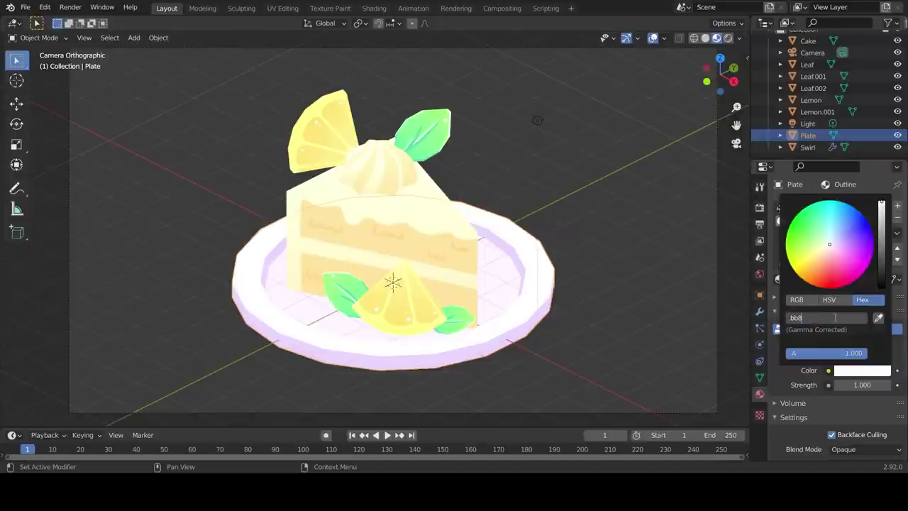
{"action": "type", "text": "bb8fff"}
{"action": "key", "text": "Return"}
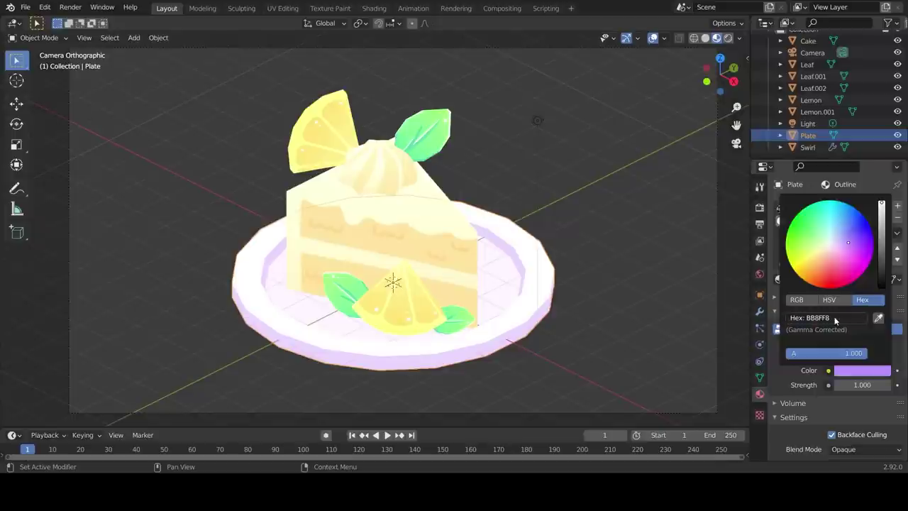
Step: Add a Solidify modifier to the plate with thickness -0.05 m and offset 0
{"action": "left_click", "coordinate": [759, 311]}
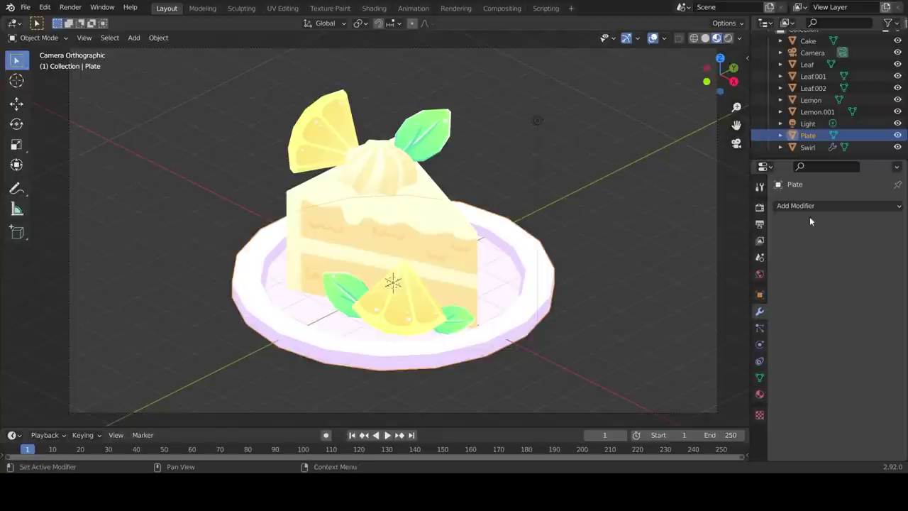
{"action": "left_click", "coordinate": [810, 206]}
{"action": "left_click", "coordinate": [662, 405]}
{"action": "scroll", "coordinate": [827, 259], "scroll_direction": "down", "scroll_amount": 3, "text": "ctrl"}
{"action": "scroll", "coordinate": [827, 260], "scroll_direction": "down", "scroll_amount": 3, "text": "ctrl"}
{"action": "left_click", "coordinate": [836, 272]}
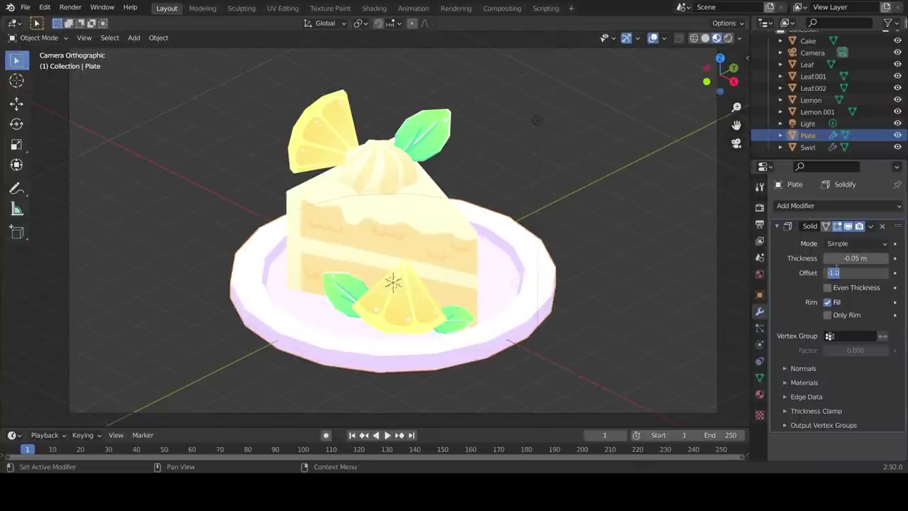
{"action": "type", "text": "0"}
{"action": "key", "text": "Return"}
Step: Flip the plate's Solidify normals, set its material offset to 1, and check the outline with the plate isolated
{"action": "left_click", "coordinate": [803, 368]}
{"action": "left_click", "coordinate": [827, 386]}
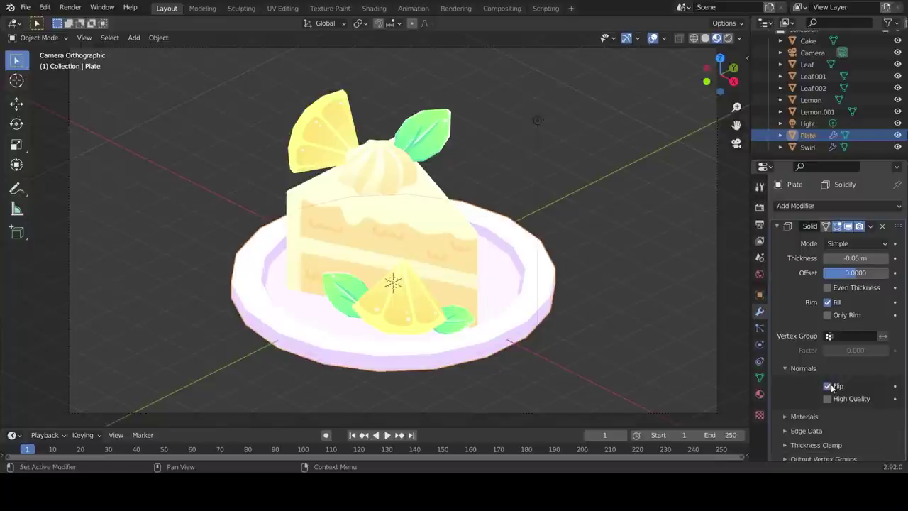
{"action": "left_click", "coordinate": [813, 419]}
{"action": "scroll", "coordinate": [847, 433], "scroll_direction": "up", "scroll_amount": 1, "text": "ctrl"}
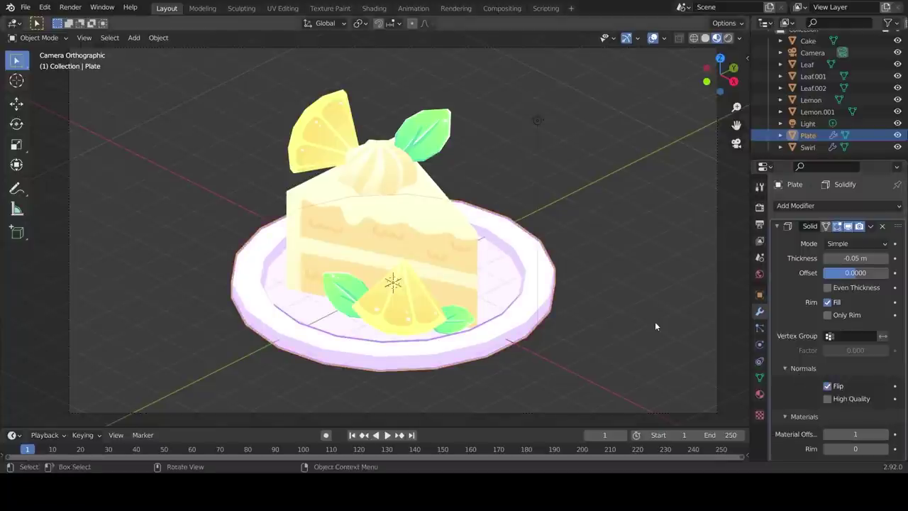
{"action": "key", "text": "KP_Divide"}
{"action": "left_click", "coordinate": [652, 322]}
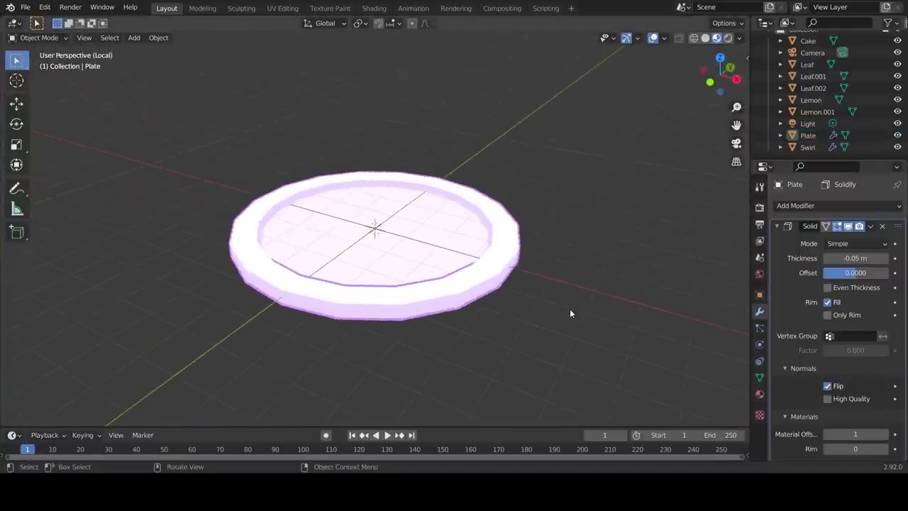
{"action": "key", "text": "KP_Divide"}
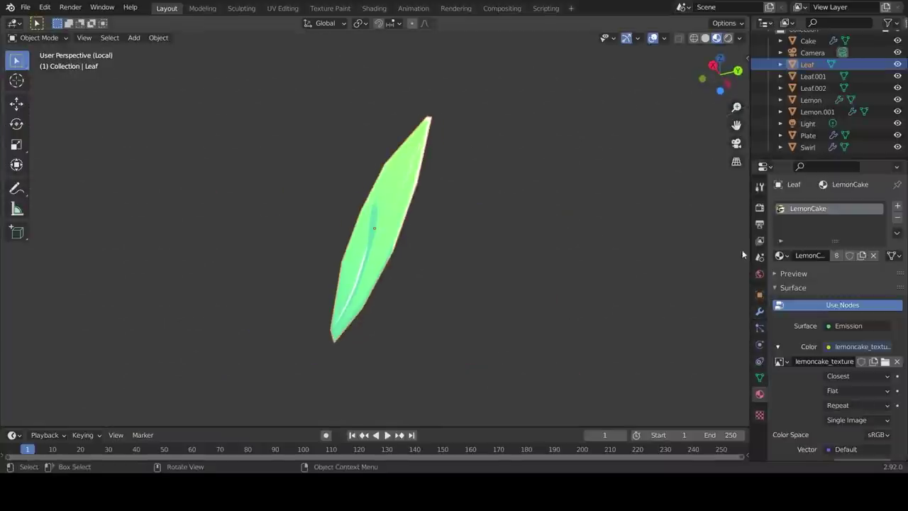
Step: Add a Solidify modifier to the isolated leaf and set its thickness to 0.06 m
{"action": "left_click", "coordinate": [759, 311]}
{"action": "left_click", "coordinate": [823, 206]}
{"action": "left_click", "coordinate": [688, 405]}
{"action": "left_click", "coordinate": [884, 258]}
{"action": "left_click", "coordinate": [885, 258]}
{"action": "left_click", "coordinate": [884, 258]}
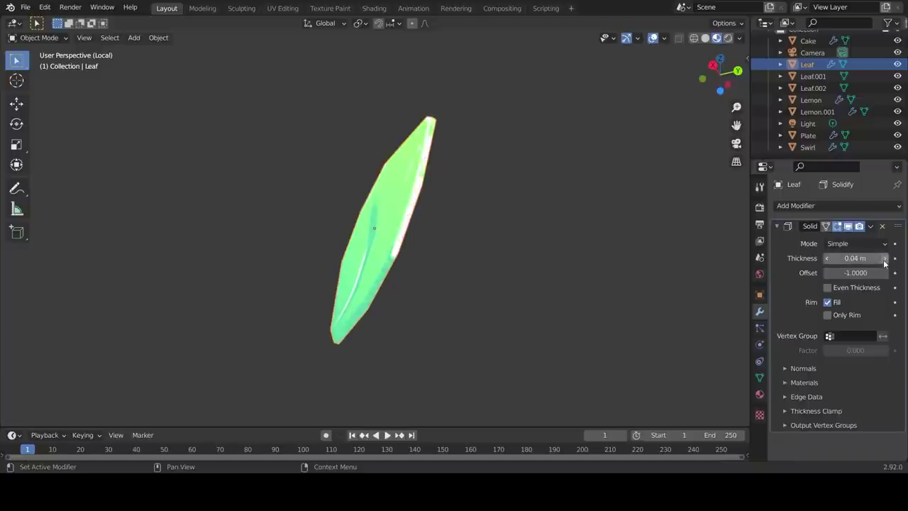
{"action": "left_click", "coordinate": [884, 259]}
{"action": "middle_click_drag", "start_coordinate": [605, 257], "coordinate": [574, 247]}
{"action": "left_click", "coordinate": [884, 258]}
{"action": "middle_click_drag", "start_coordinate": [669, 254], "coordinate": [518, 282]}
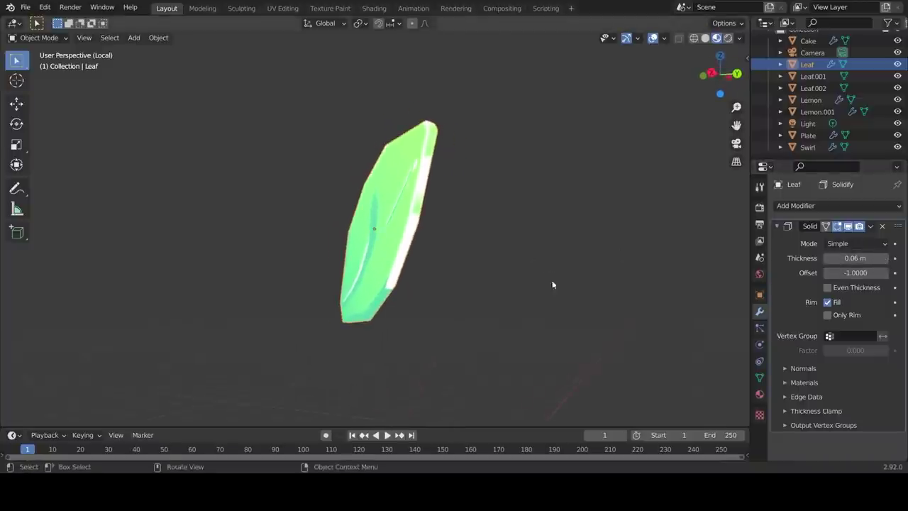
Step: Add a second material slot to the leaf and assign the existing Outline.001 material to it
{"action": "left_click", "coordinate": [760, 393]}
{"action": "left_click", "coordinate": [897, 205]}
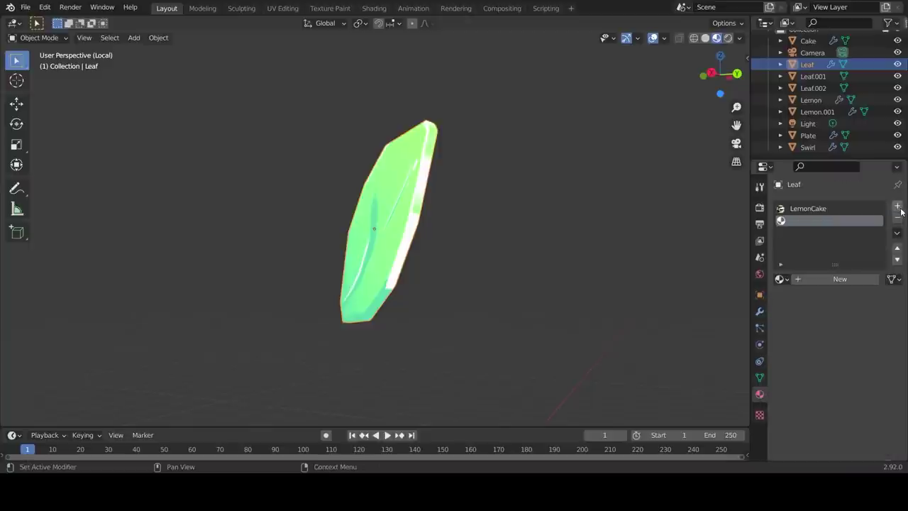
{"action": "left_click", "coordinate": [784, 280]}
{"action": "left_click", "coordinate": [711, 319]}
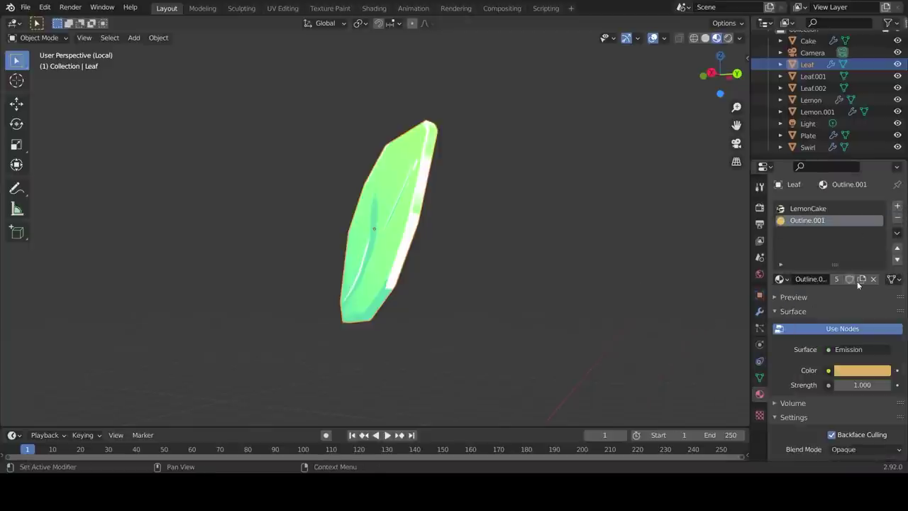
Step: Make the leaf's outline material a separate copy and set its emission colour to hex 52BB8A
{"action": "left_click", "coordinate": [849, 372]}
{"action": "left_click", "coordinate": [830, 317]}
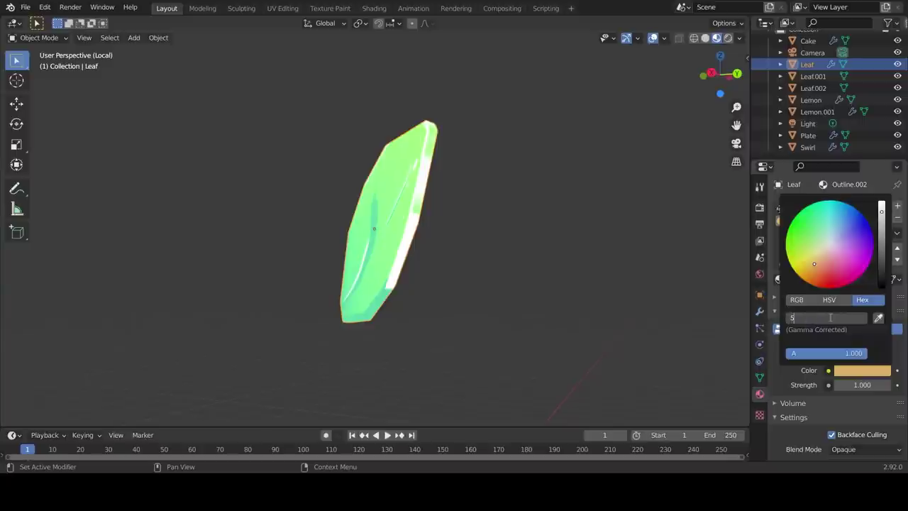
{"action": "type", "text": "52B"}
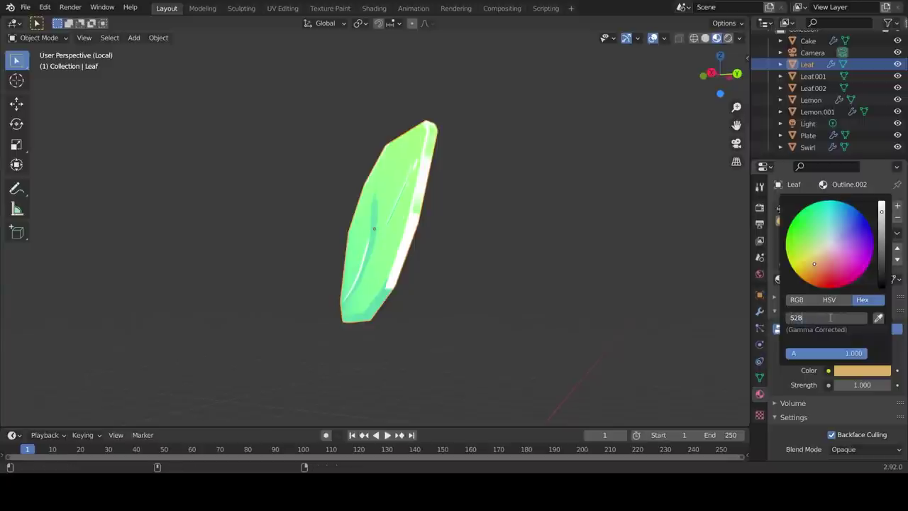
{"action": "type", "text": "B8A"}
{"action": "key", "text": "Return"}
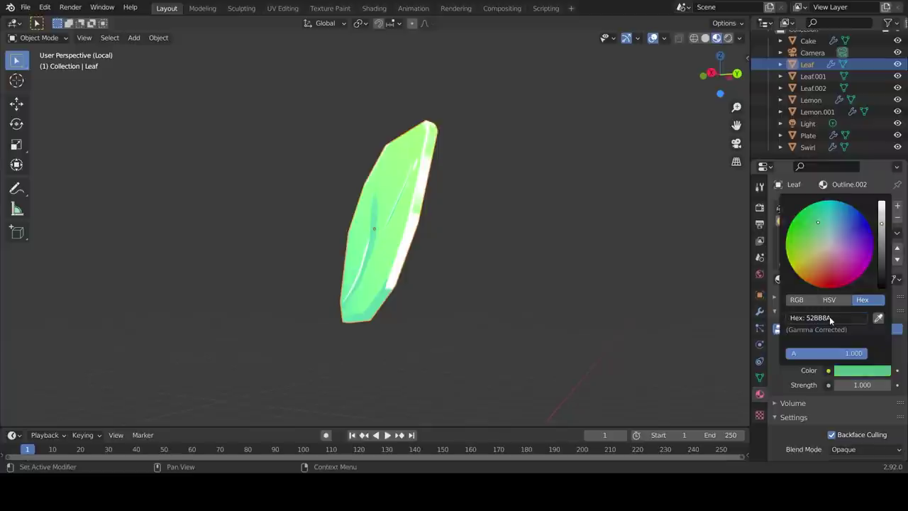
Step: Add a second Solidify modifier to the leaf with a thickness of -0.05 m and an offset of 0
{"action": "left_click", "coordinate": [760, 311]}
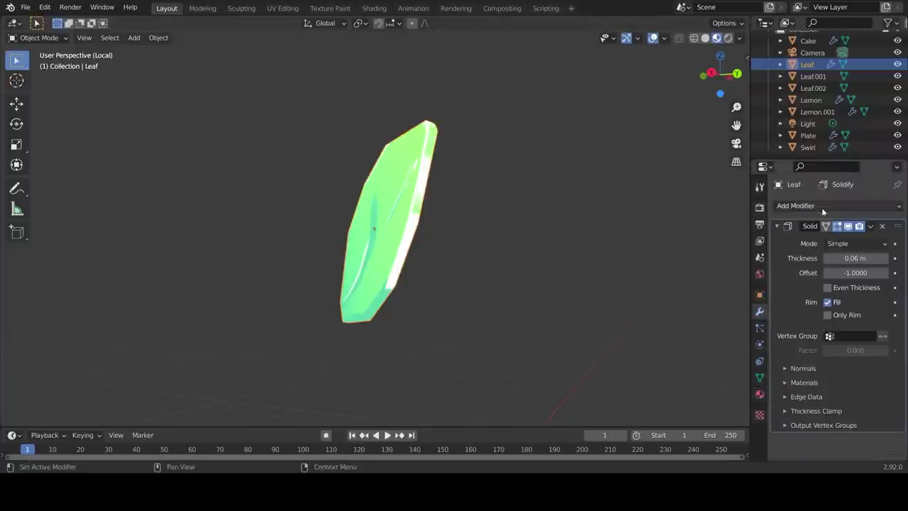
{"action": "left_click", "coordinate": [823, 207]}
{"action": "left_click", "coordinate": [660, 404]}
{"action": "scroll", "coordinate": [827, 288], "scroll_direction": "down", "scroll_amount": 5}
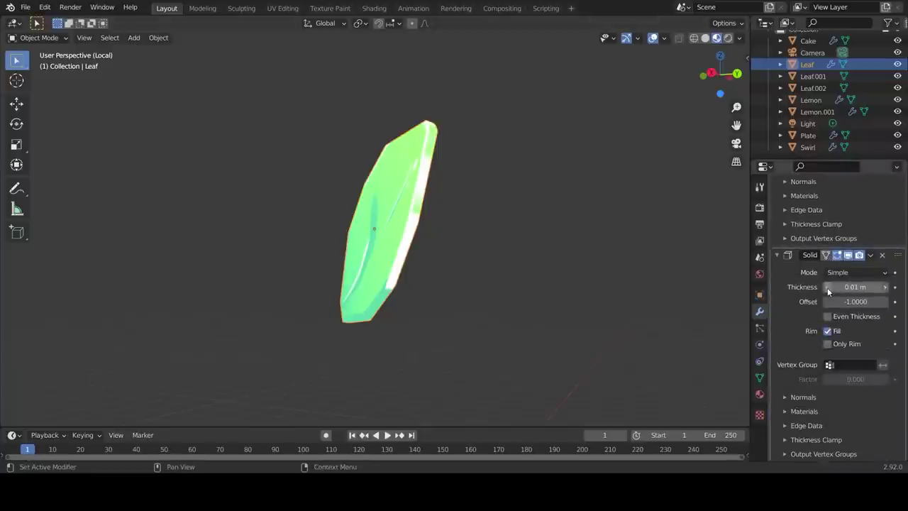
{"action": "left_click", "coordinate": [828, 288]}
{"action": "left_click", "coordinate": [828, 288]}
{"action": "left_click", "coordinate": [828, 288]}
{"action": "left_click", "coordinate": [827, 288]}
{"action": "left_click", "coordinate": [828, 288]}
{"action": "left_click", "coordinate": [828, 288]}
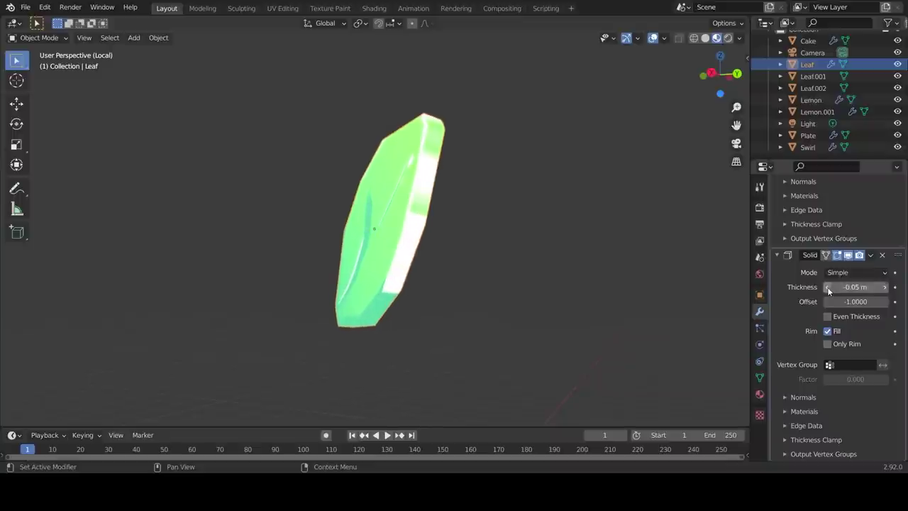
{"action": "left_click", "coordinate": [845, 303]}
{"action": "type", "text": "0"}
{"action": "key", "text": "Return"}
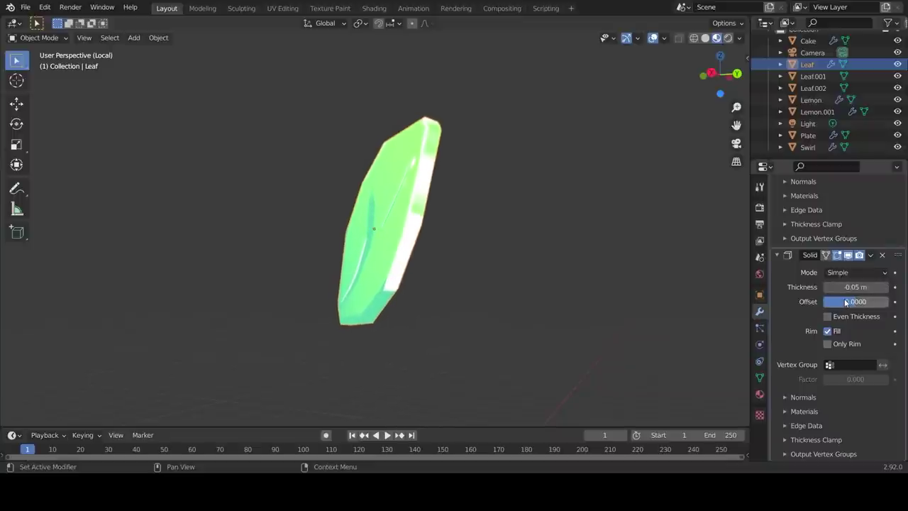
Step: Flip the second Solidify modifier's normals, set its material offset to 1, and return from the isolated leaf to the whole scene
{"action": "left_click", "coordinate": [805, 397]}
{"action": "left_click", "coordinate": [805, 445]}
{"action": "scroll", "coordinate": [892, 407], "scroll_direction": "down", "scroll_amount": 3}
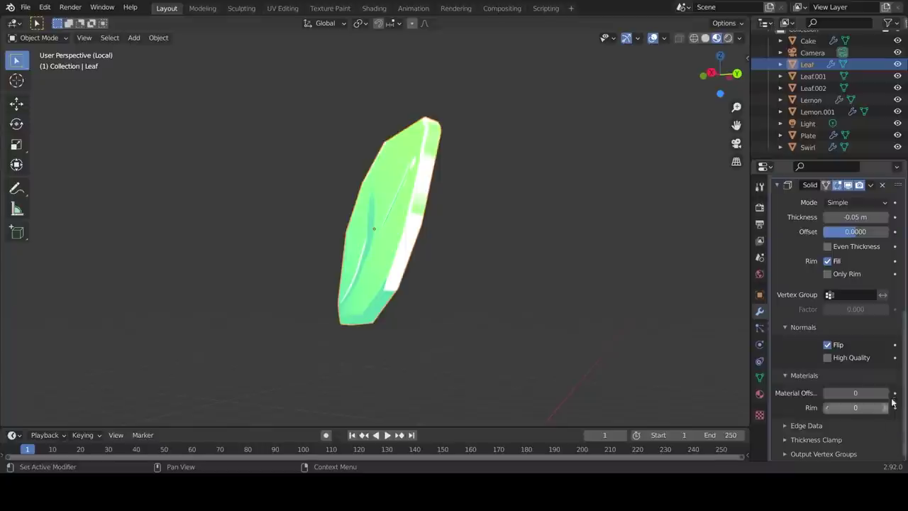
{"action": "left_click", "coordinate": [887, 393]}
{"action": "middle_click_drag", "start_coordinate": [446, 179], "coordinate": [561, 233]}
{"action": "key", "text": "KP_Divide"}
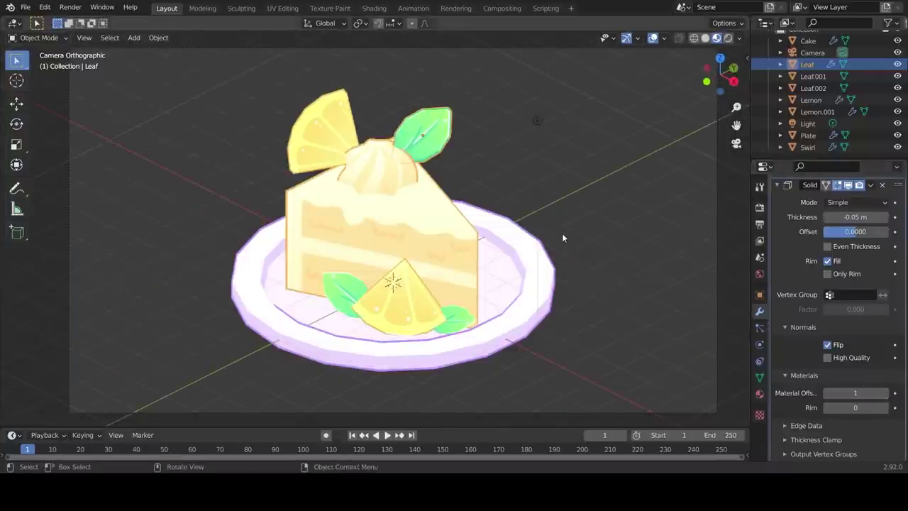
{"action": "left_click", "coordinate": [625, 235]}
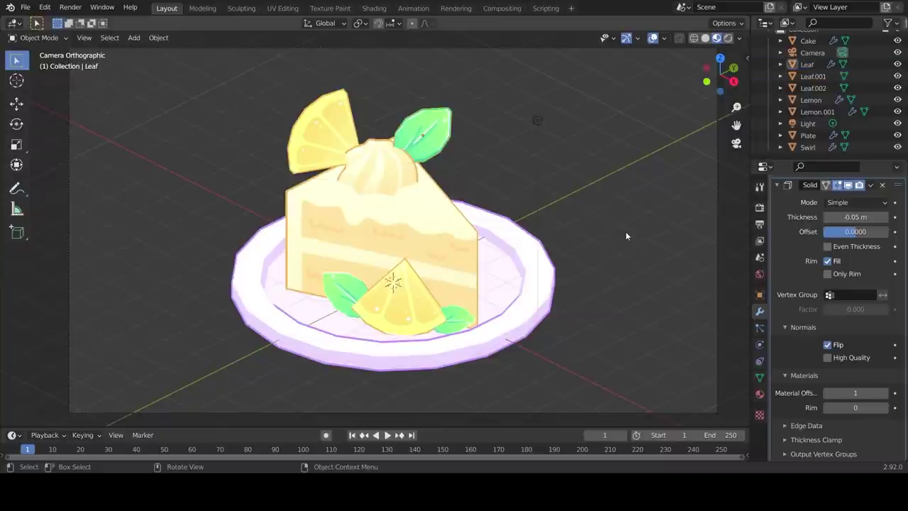
Step: Link the top leaf's modifiers and materials to the two leaves beside the lemon wedge on the plate
{"action": "left_click", "coordinate": [437, 143]}
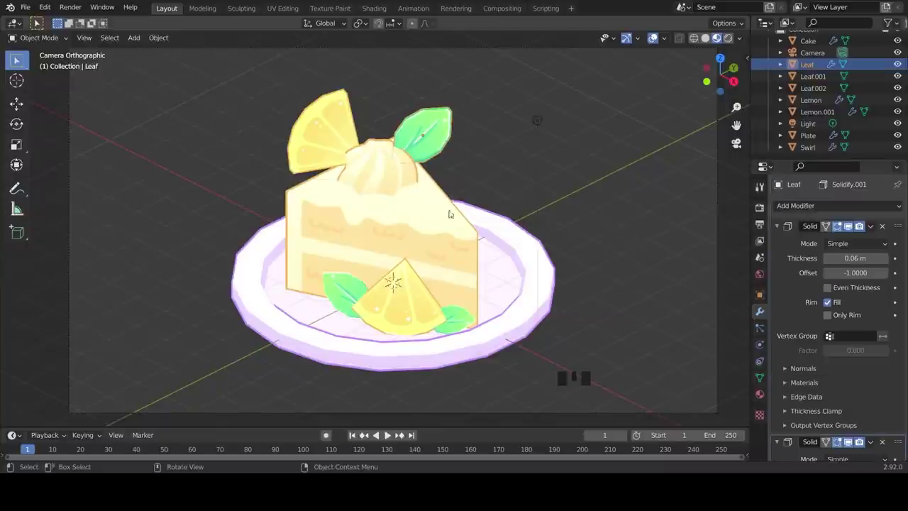
{"action": "left_click", "coordinate": [349, 293]}
{"action": "left_click", "coordinate": [461, 319], "text": "shift"}
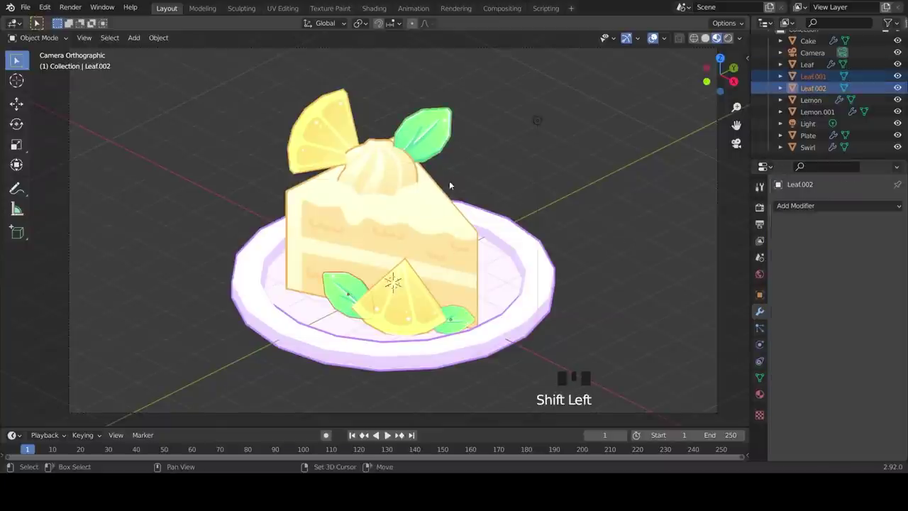
{"action": "left_click", "coordinate": [436, 137], "text": "shift"}
{"action": "left_click", "coordinate": [435, 139], "text": "shift"}
{"action": "key", "text": "ctrl+l"}
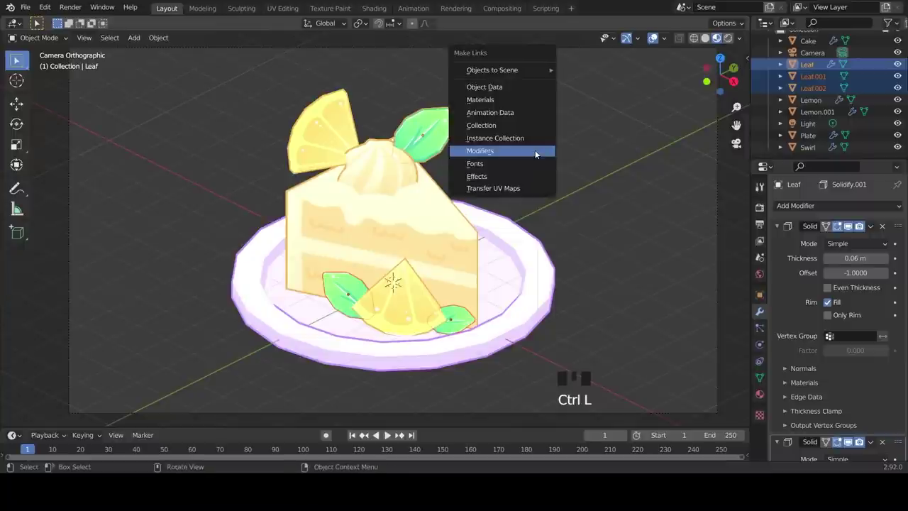
{"action": "left_click", "coordinate": [535, 154]}
{"action": "key", "text": "ctrl+l"}
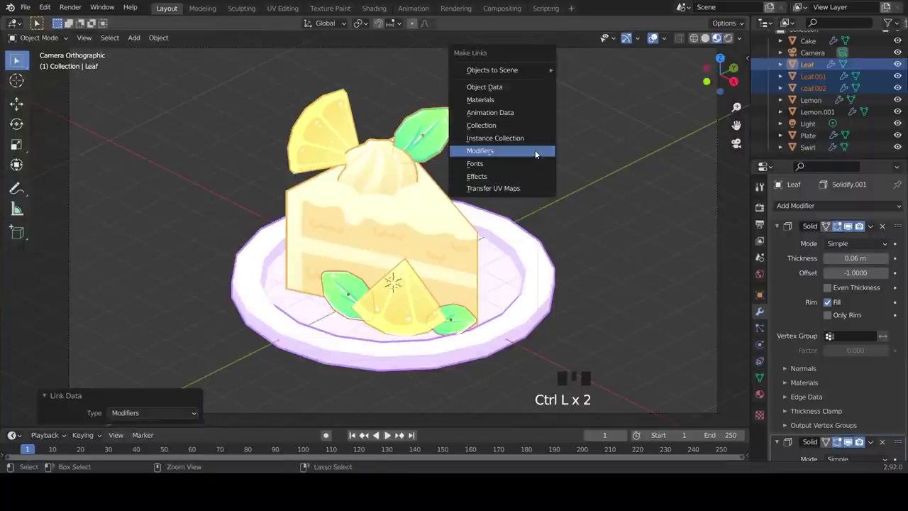
{"action": "left_click", "coordinate": [493, 99]}
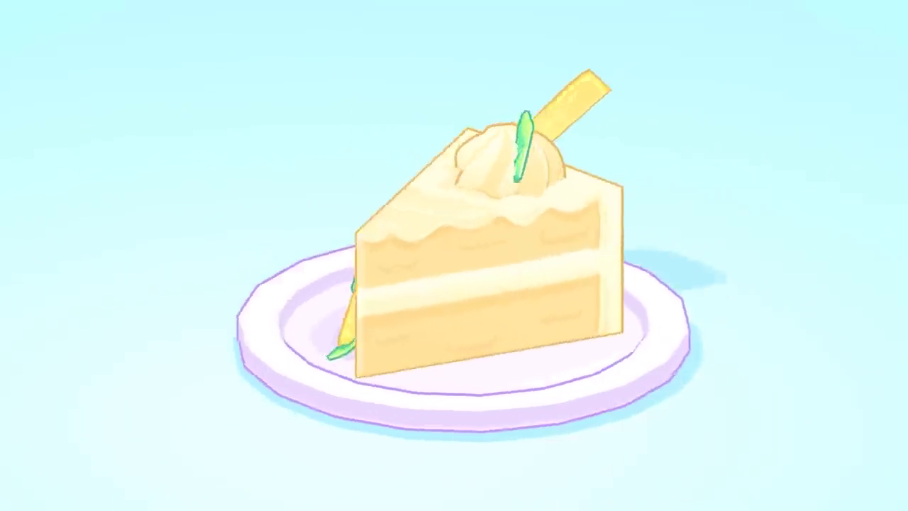